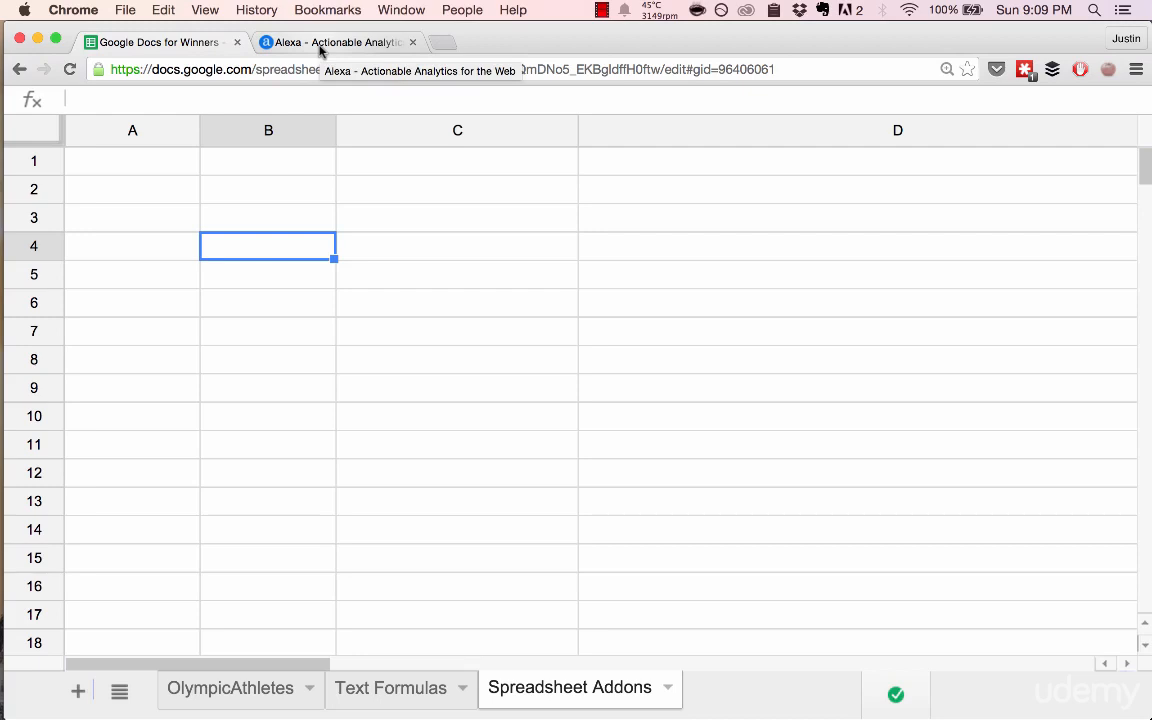
# Enter the header "Site URL" in cell A2 of the Spreadsheet Addons sheet.
pyautogui.click(320, 44)
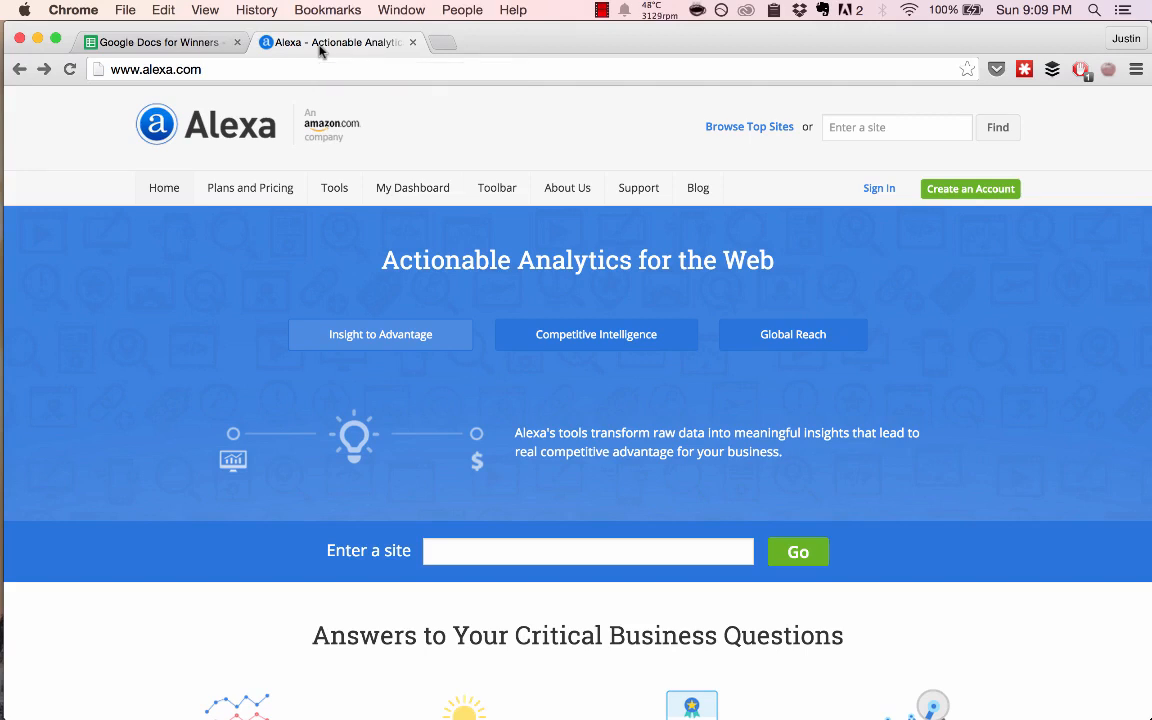
pyautogui.hotkey('ctrl', 'shift', 'Tab')
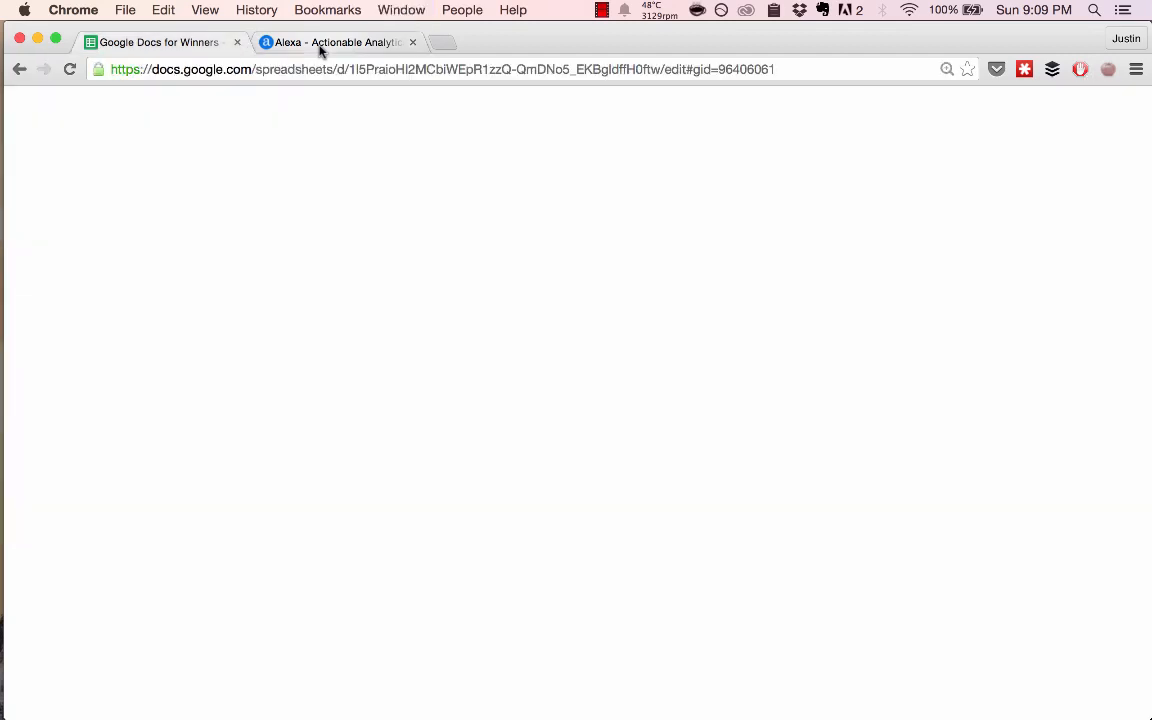
pyautogui.click(167, 196)
pyautogui.write('Site')
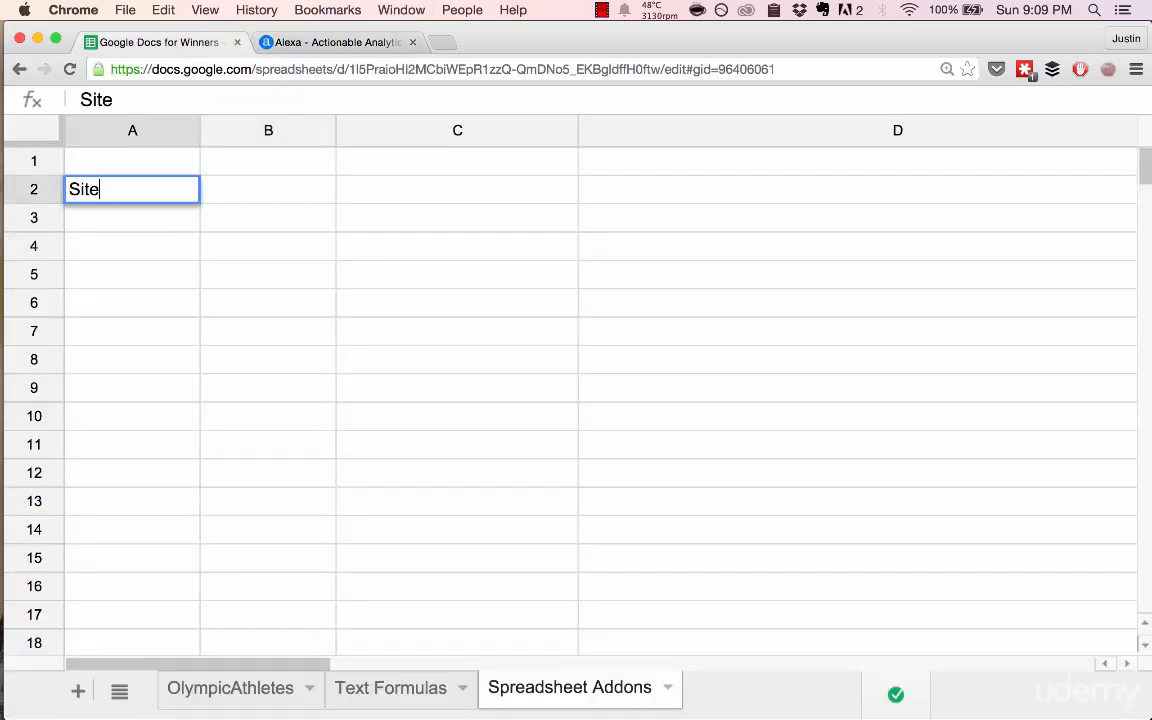
pyautogui.press('Return')
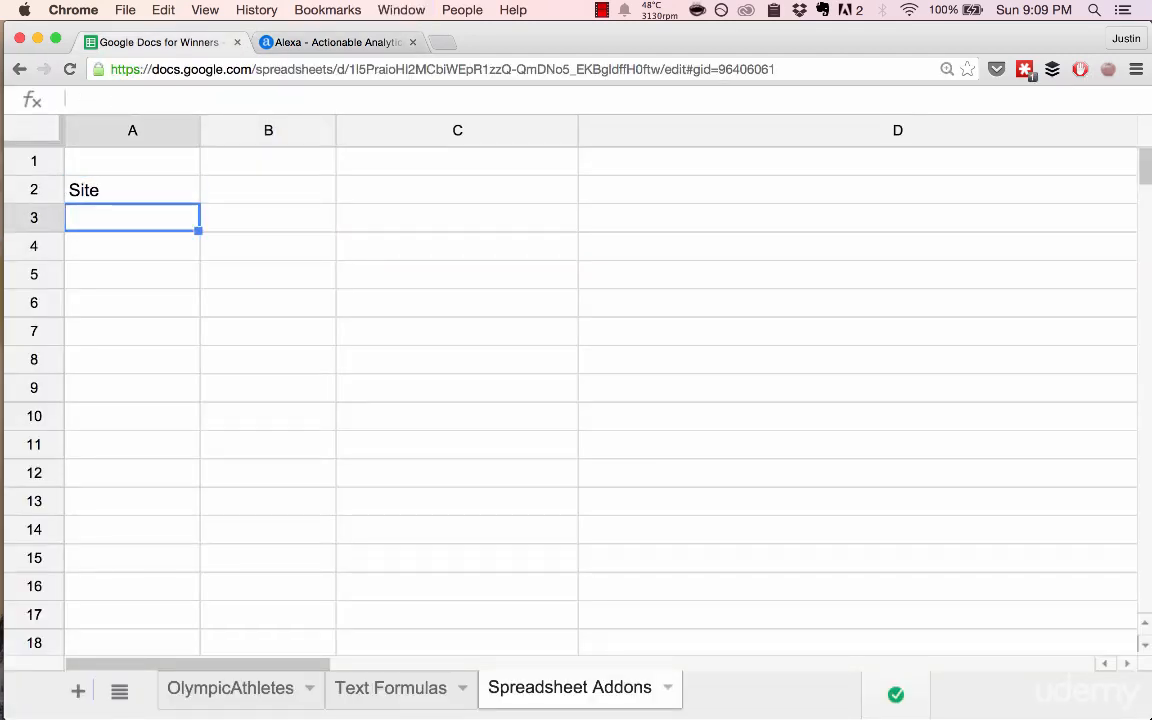
pyautogui.press('Up')
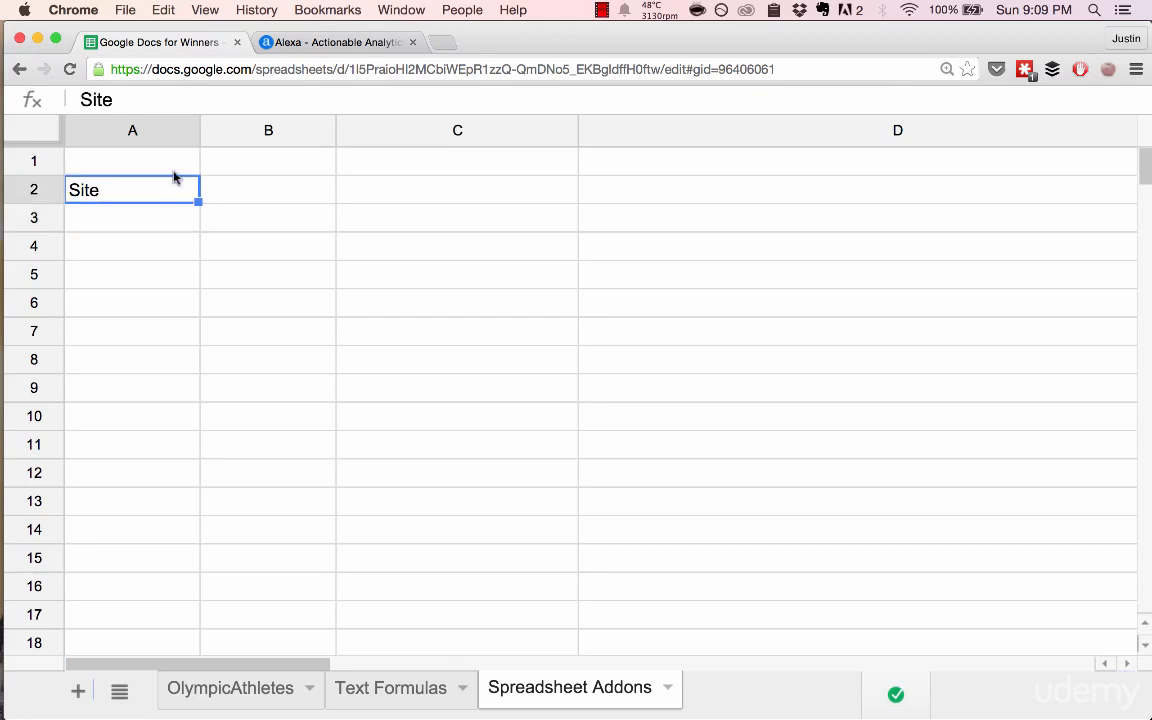
pyautogui.click(170, 100)
pyautogui.write('URL')
pyautogui.press('Return')
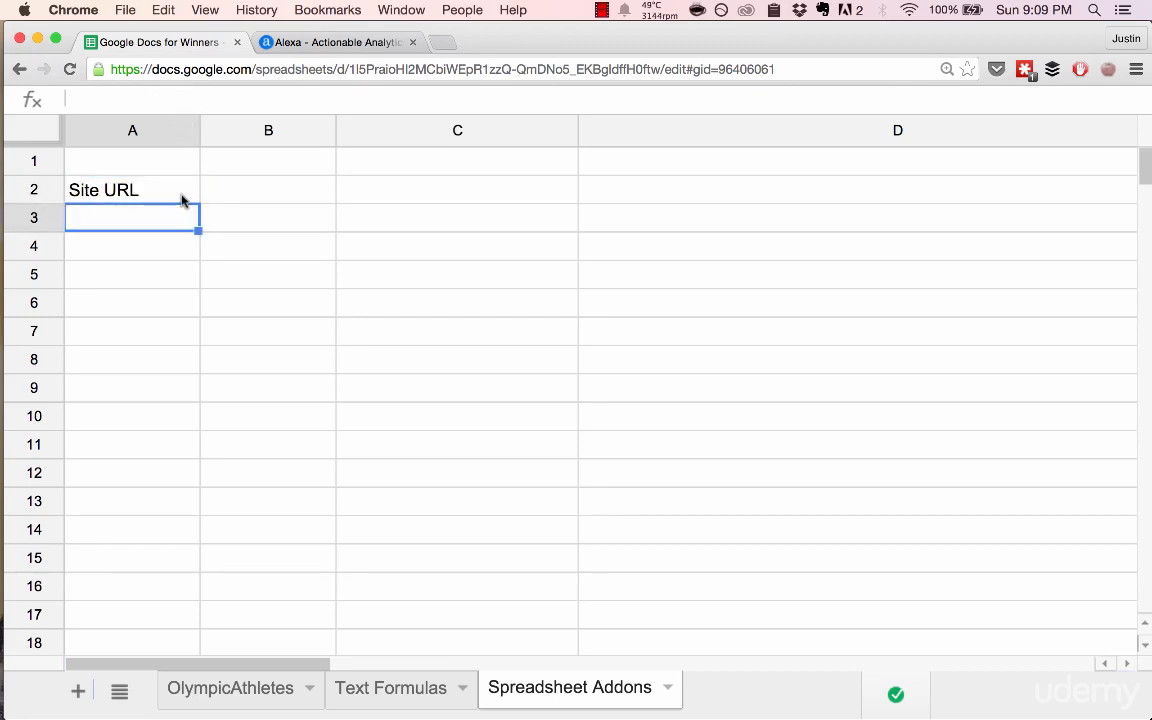
pyautogui.press('super+t')
pyautogui.write('espn')
pyautogui.press('Return')
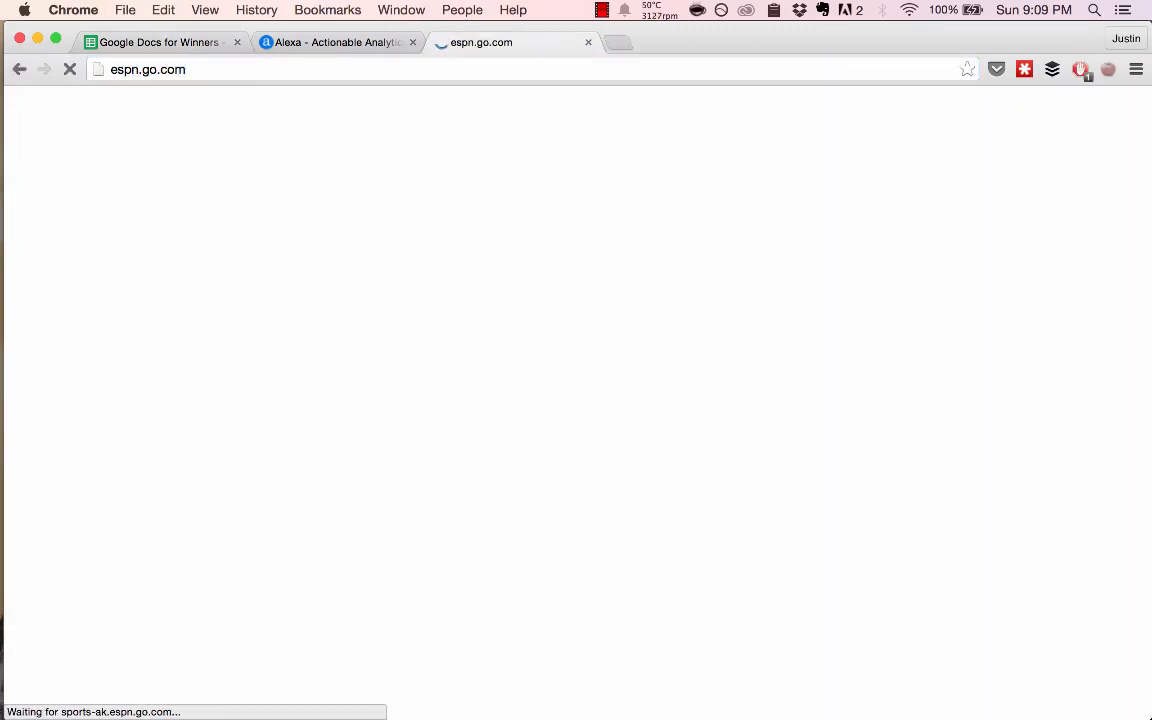
pyautogui.press('super+a')
pyautogui.press('super+c')
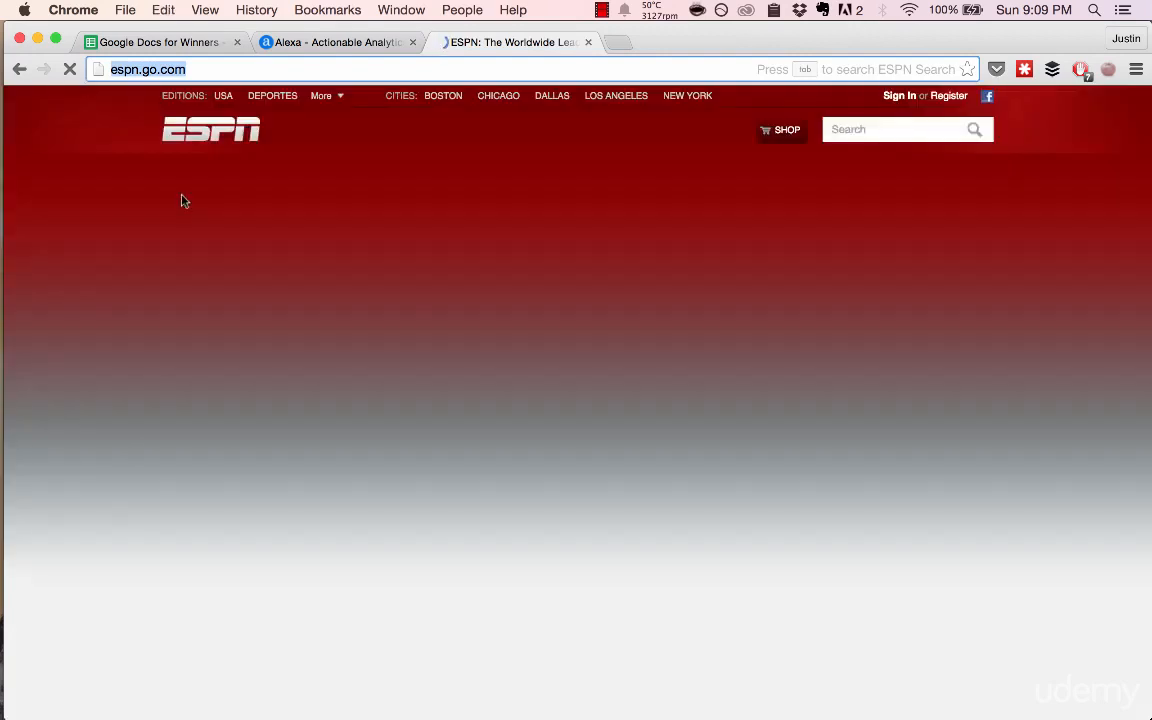
pyautogui.press('super+1')
pyautogui.press('super+v')
pyautogui.press('Return')
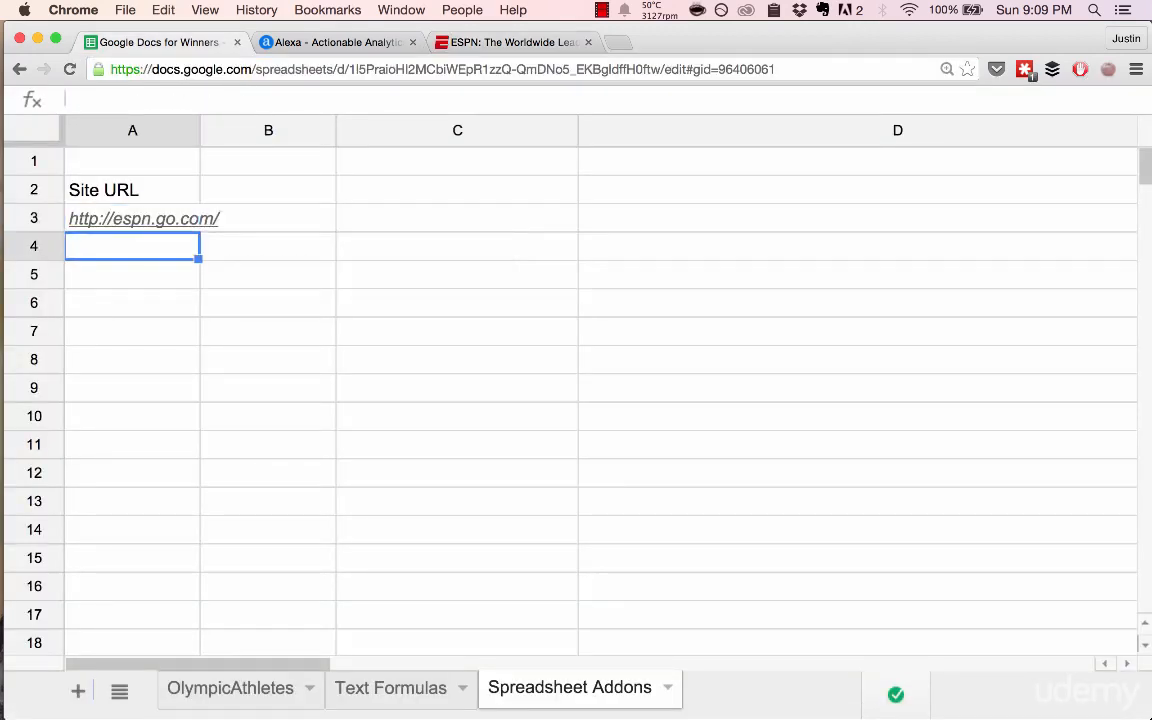
# Open grantland.com in a new browser tab and search Google for "bleacher report" in another.
pyautogui.press('super+t')
pyautogui.write('grantland.com')
pyautogui.press('Return')
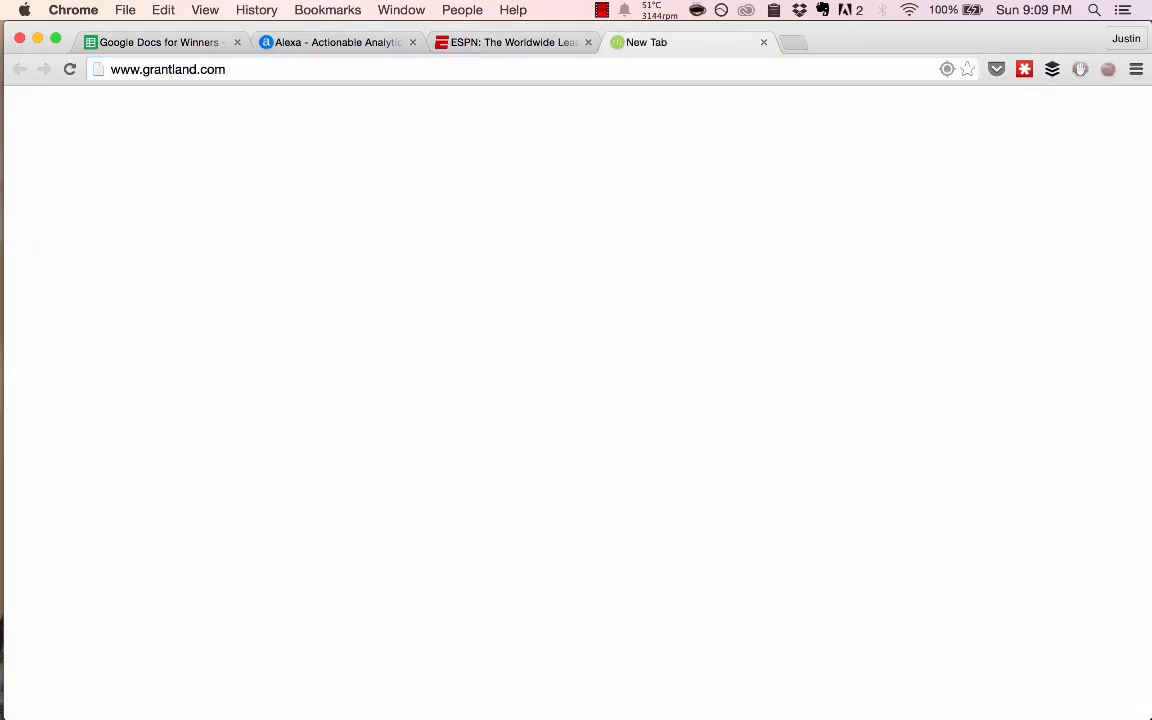
pyautogui.press('super+t')
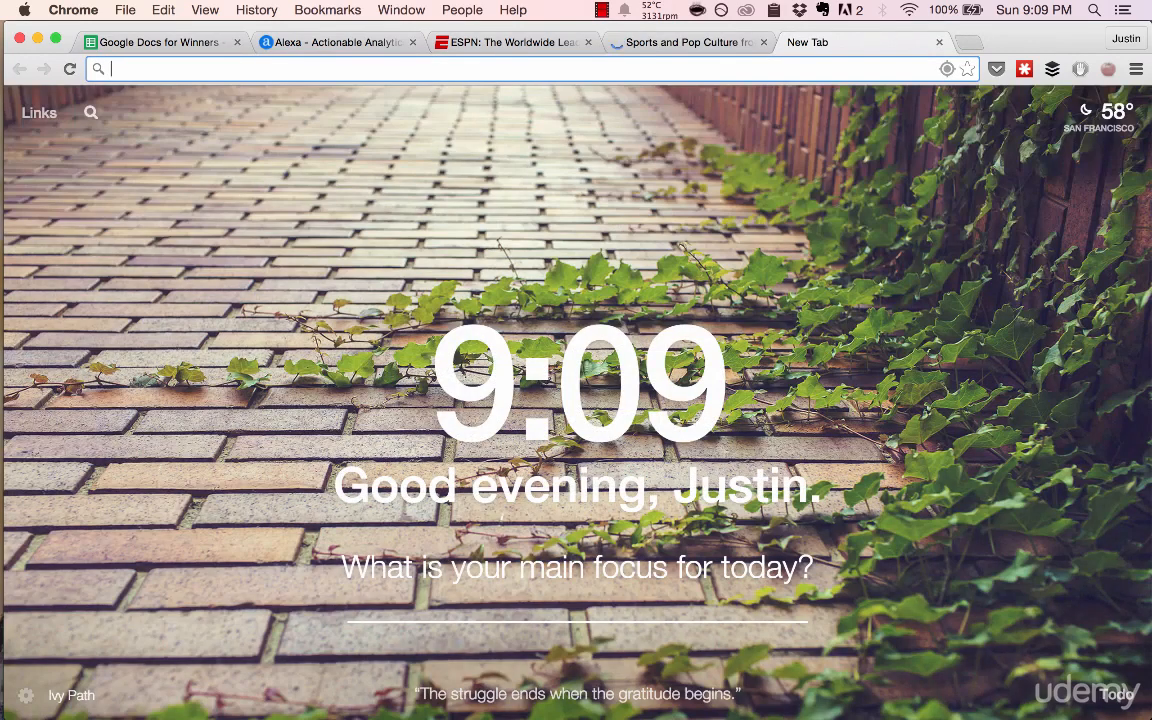
pyautogui.write('bleach')
pyautogui.press('BackSpace')
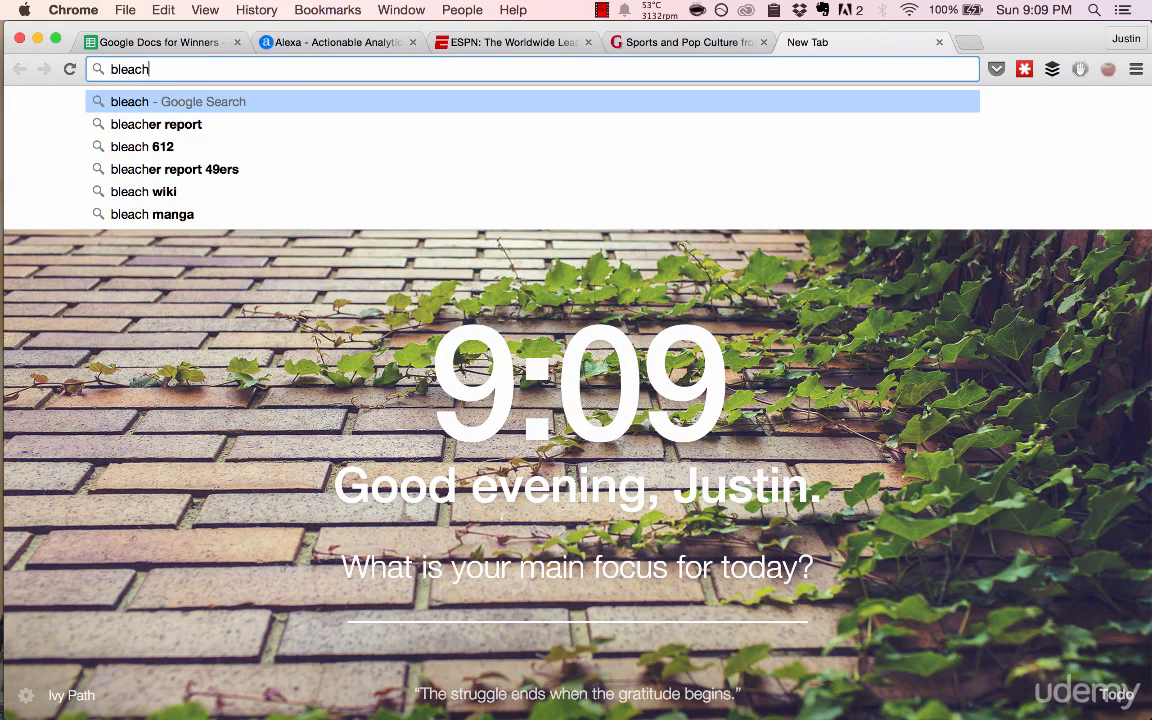
pyautogui.press('Down')
pyautogui.press('Return')
pyautogui.press('alt+super+Left')
pyautogui.press('super+l')
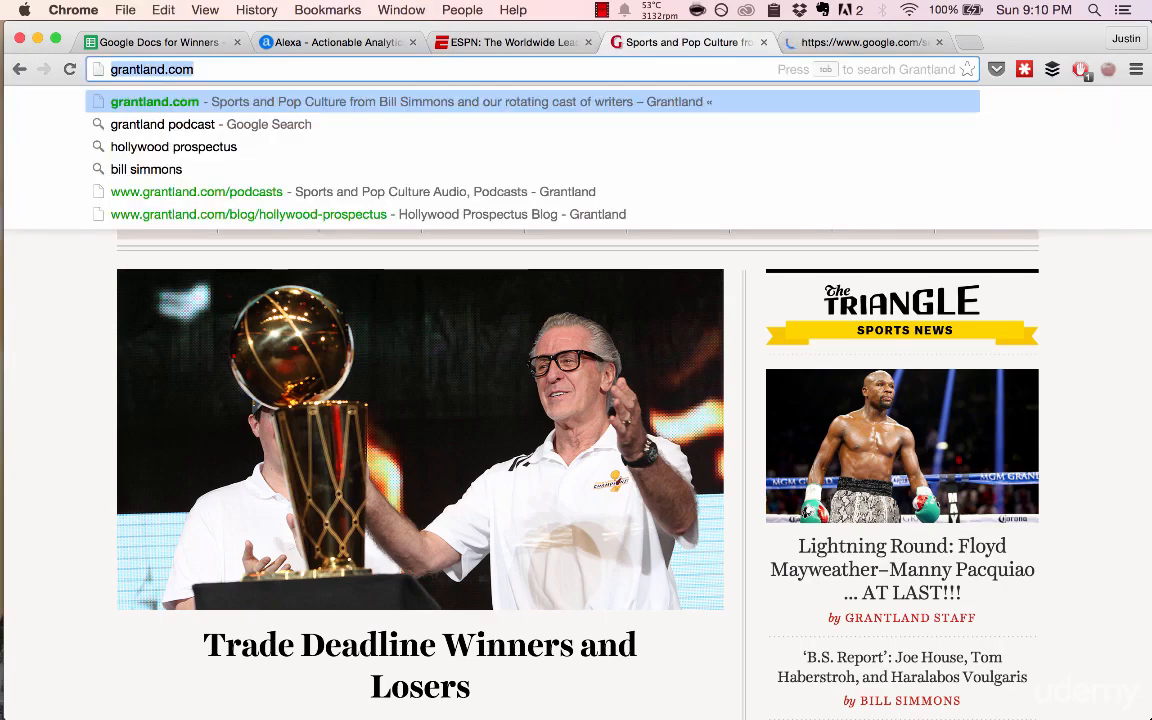
pyautogui.press('super+w')
pyautogui.press('super+1')
pyautogui.press('super+v')
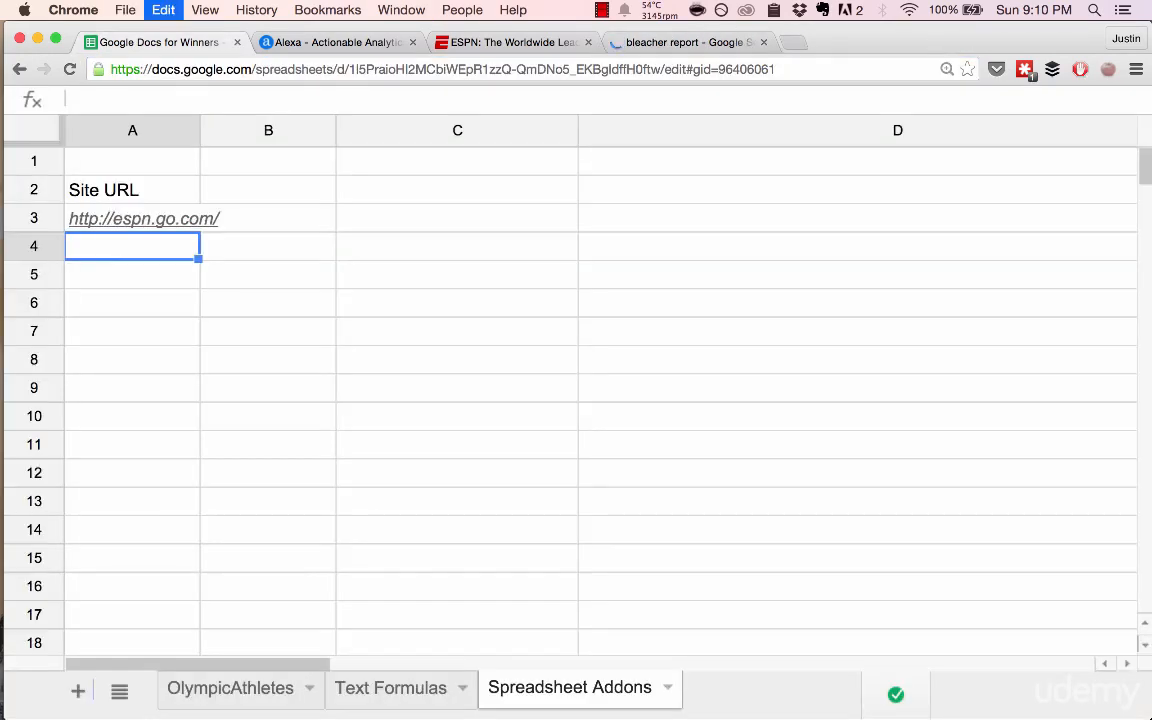
pyautogui.press('Down')
pyautogui.press('alt+super+Right')
pyautogui.press('alt+super+Right')
pyautogui.press('alt+super+Right')
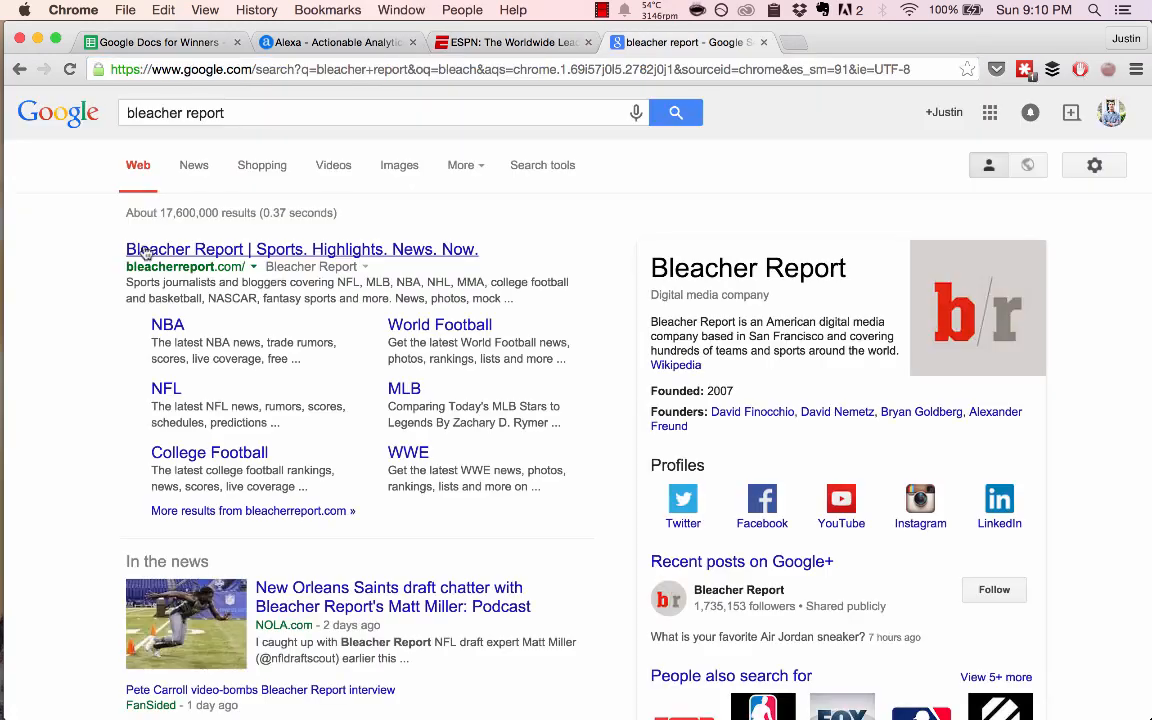
pyautogui.click(222, 256)
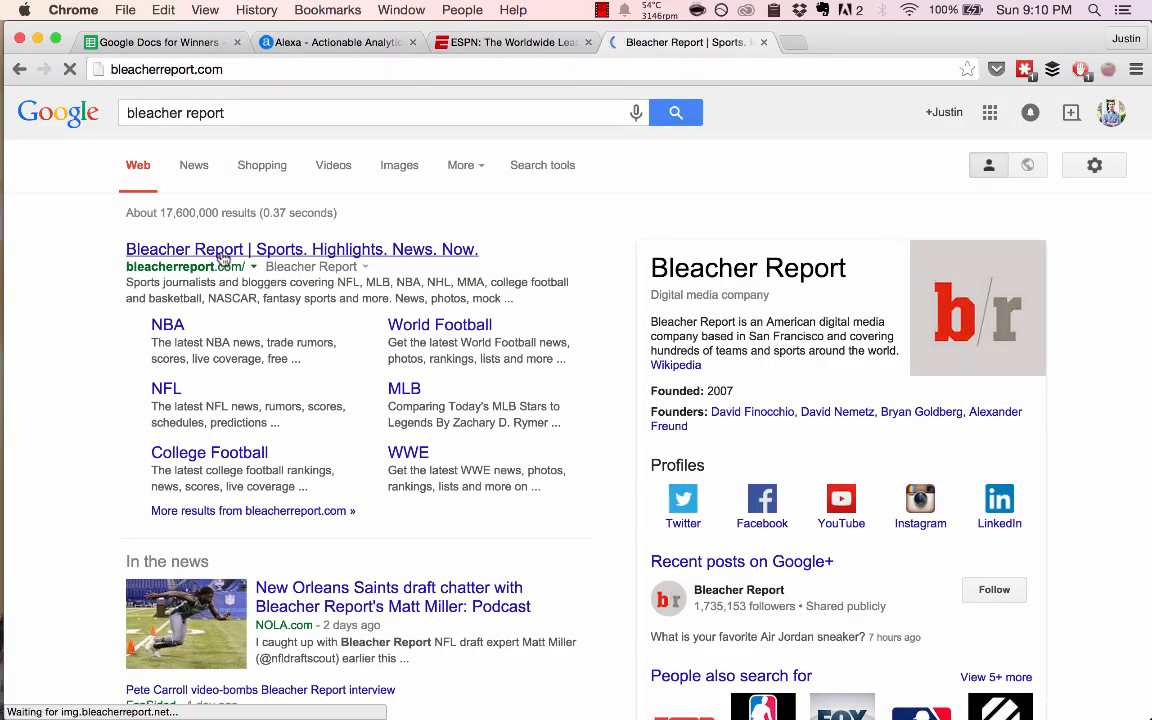
pyautogui.press('super+l')
pyautogui.press('super+c')
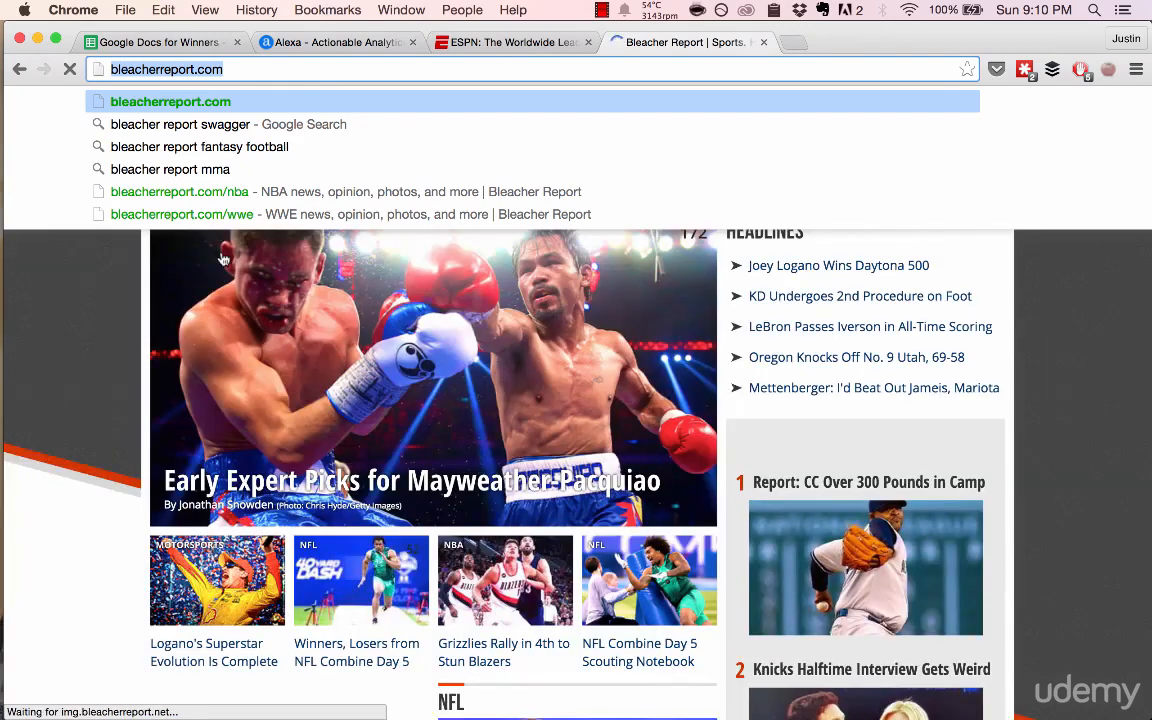
pyautogui.press('super+w')
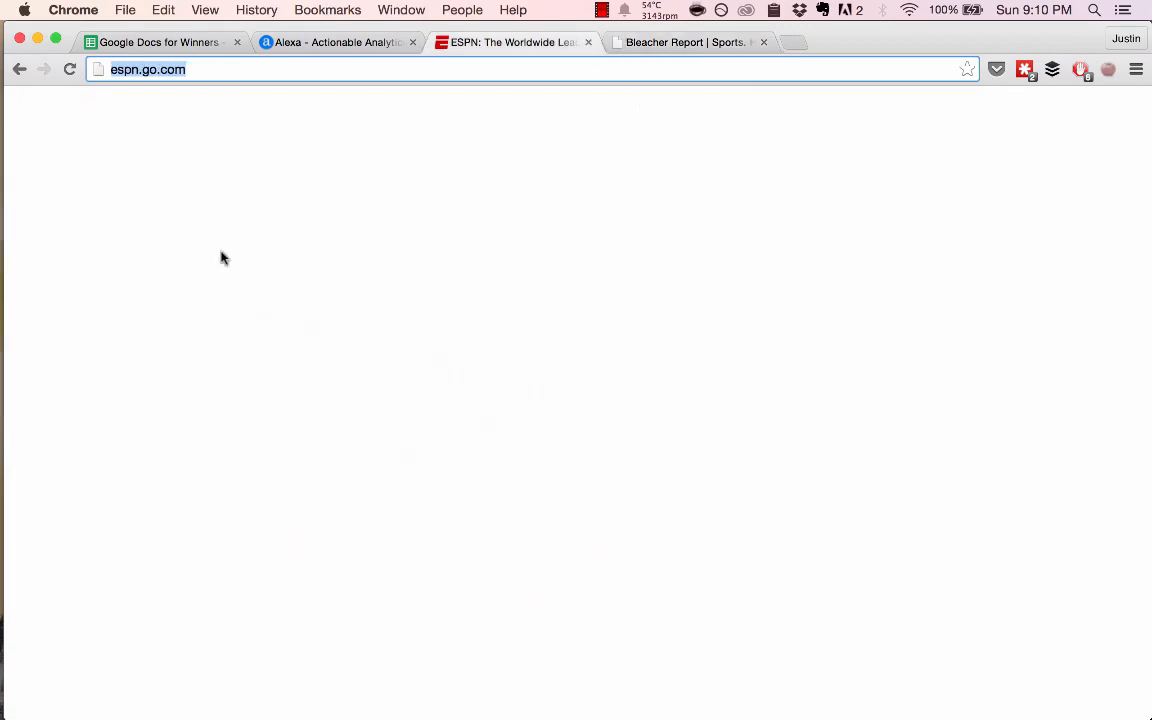
pyautogui.press('super+1')
pyautogui.press('super+v')
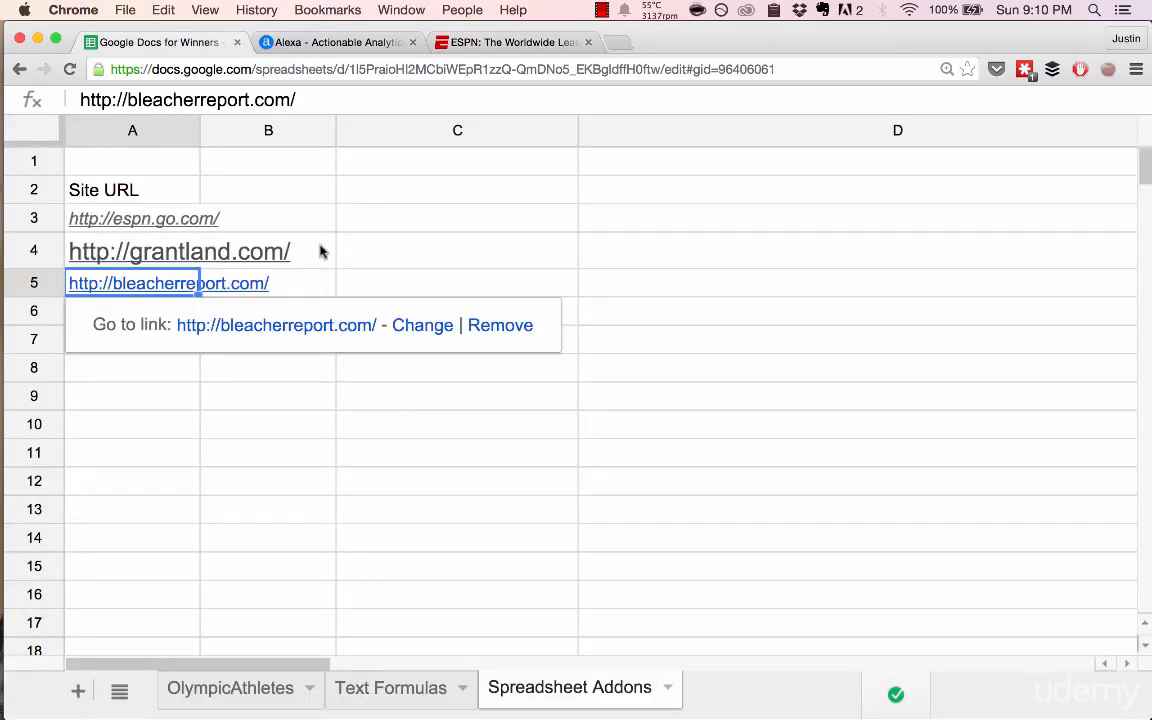
# Close the ESPN page and look up espn.go.com on the Alexa site.
pyautogui.click(403, 198)
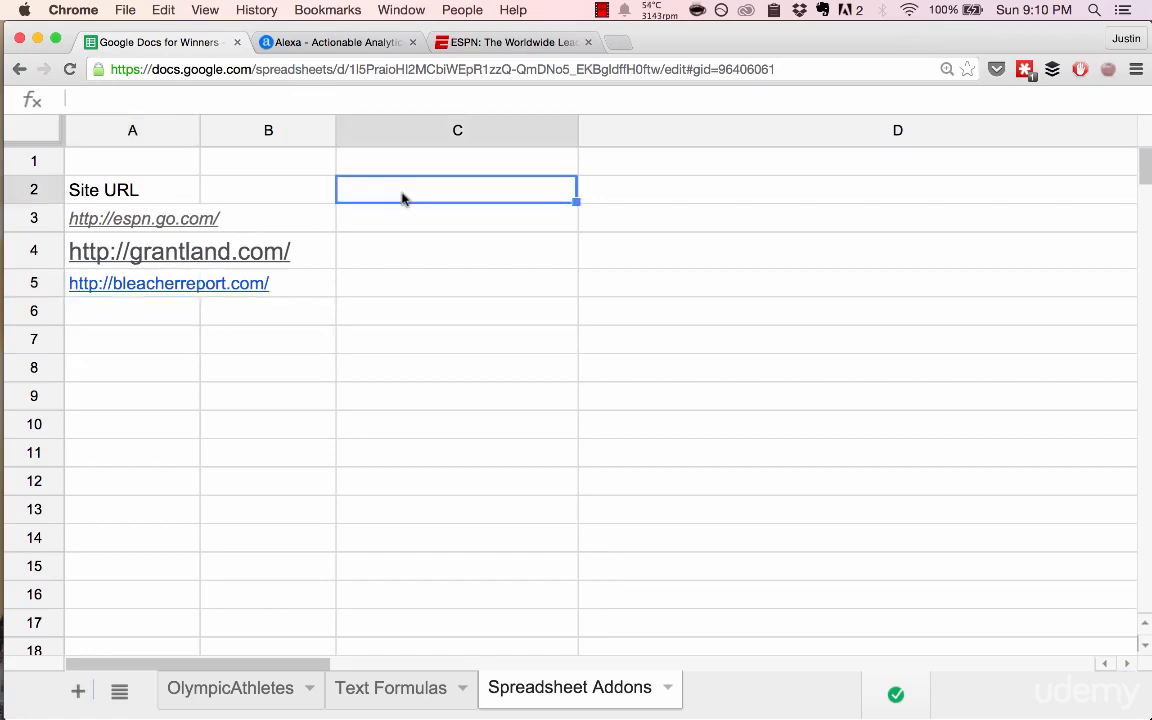
pyautogui.press('super+3')
pyautogui.press('super+w')
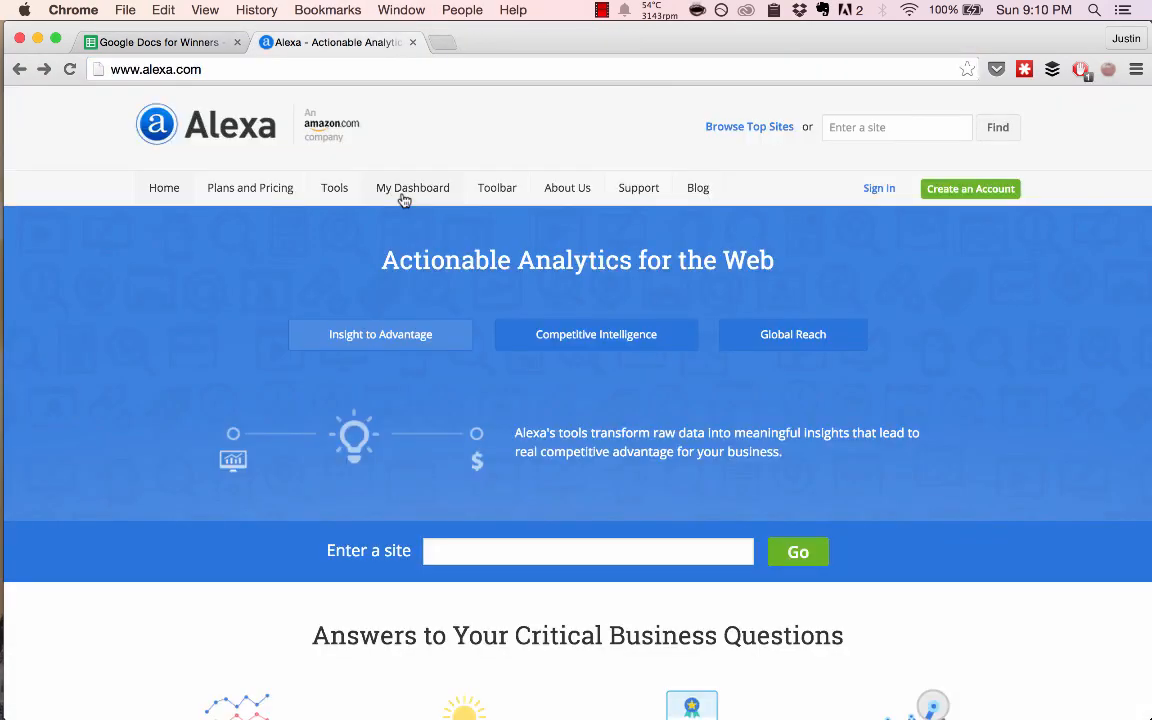
pyautogui.click(491, 547)
pyautogui.write('es')
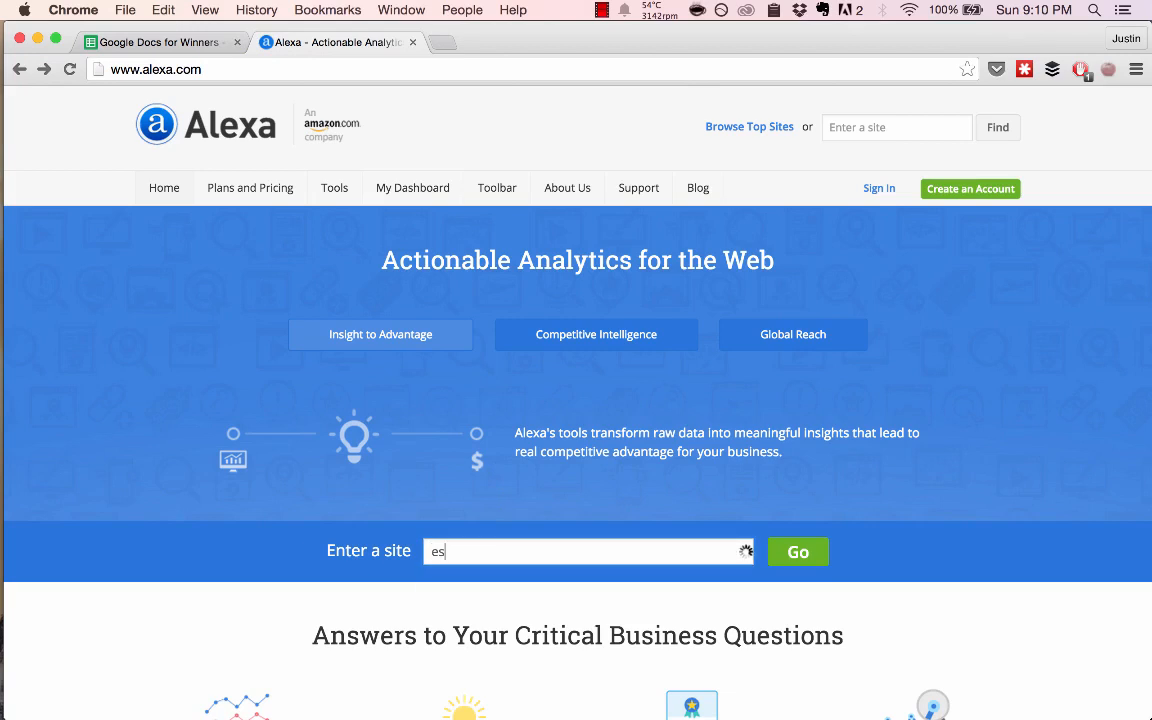
pyautogui.press('Down')
pyautogui.press('Return')
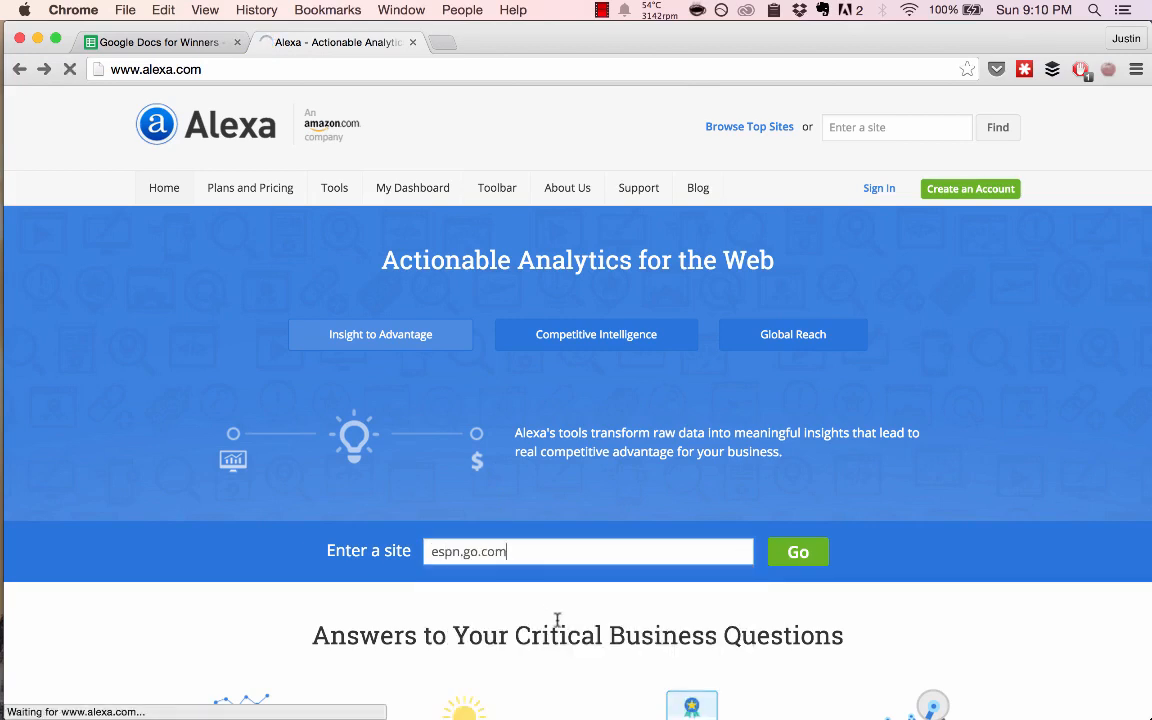
pyautogui.hotkey('ctrl', 'shift', 'Tab')
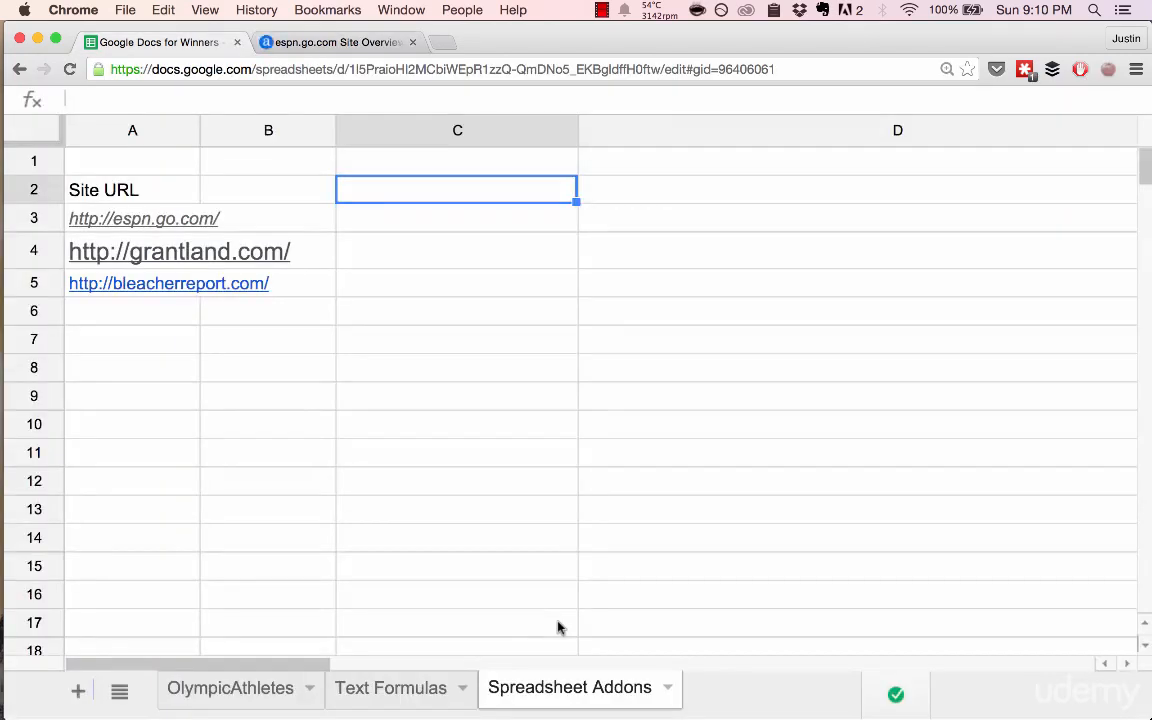
pyautogui.click(470, 220)
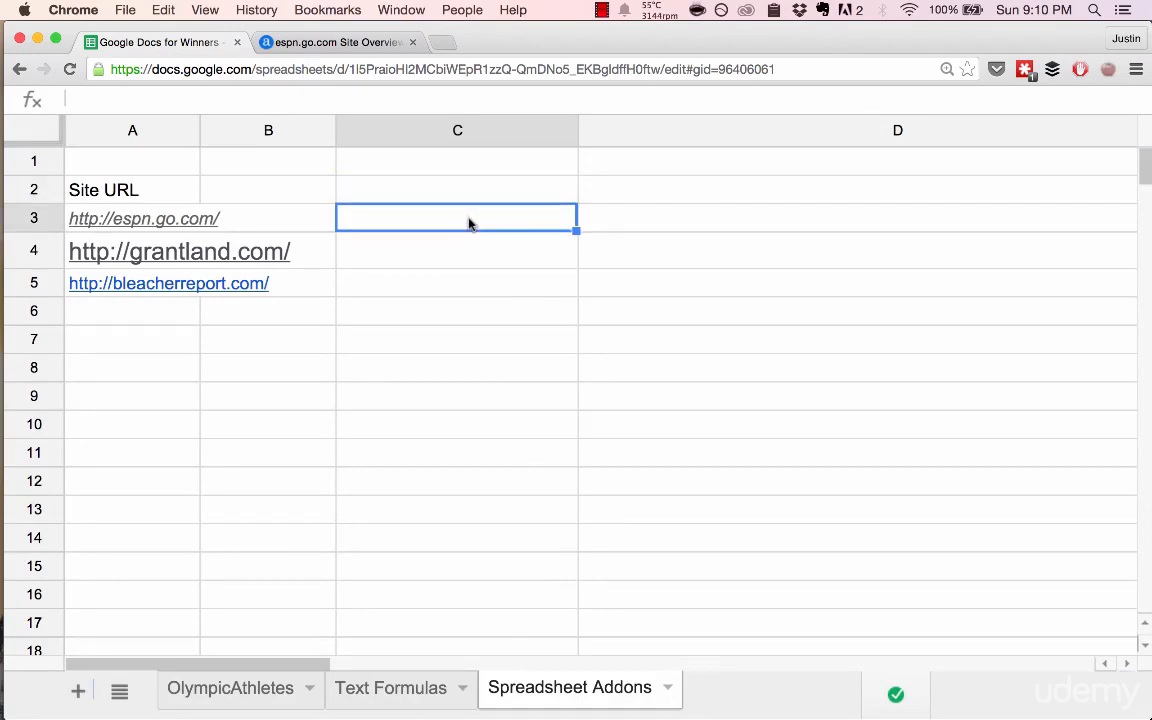
pyautogui.write('=')
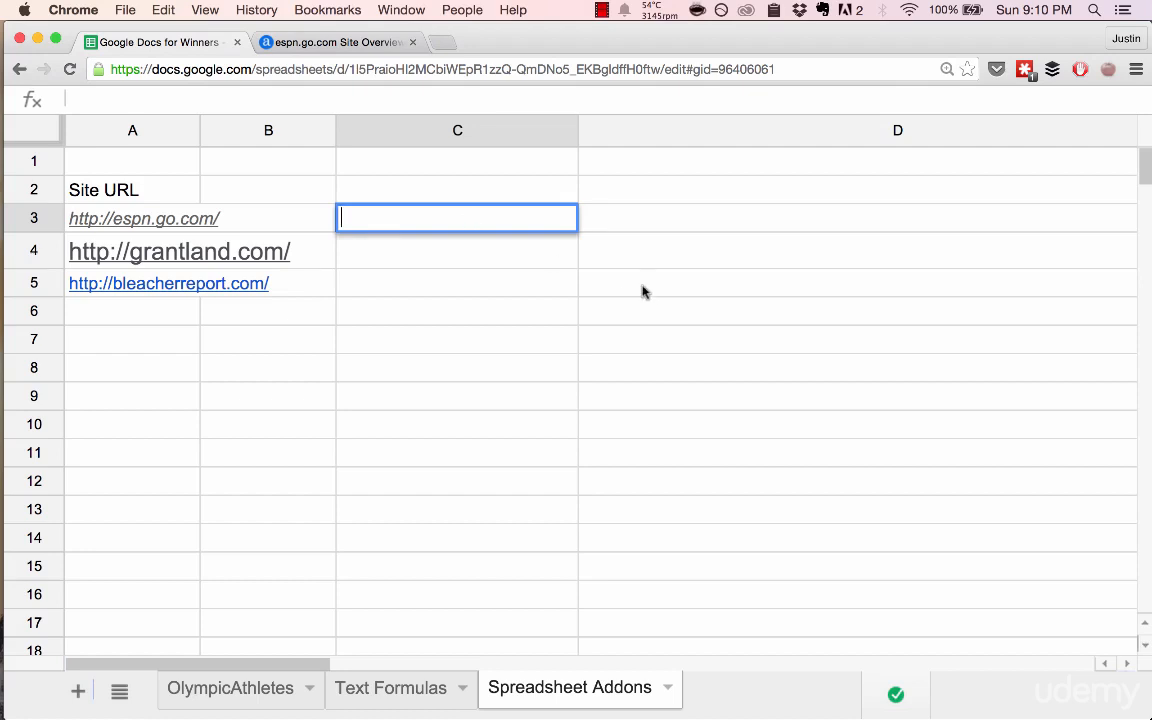
pyautogui.write('=imp')
pyautogui.press('Tab')
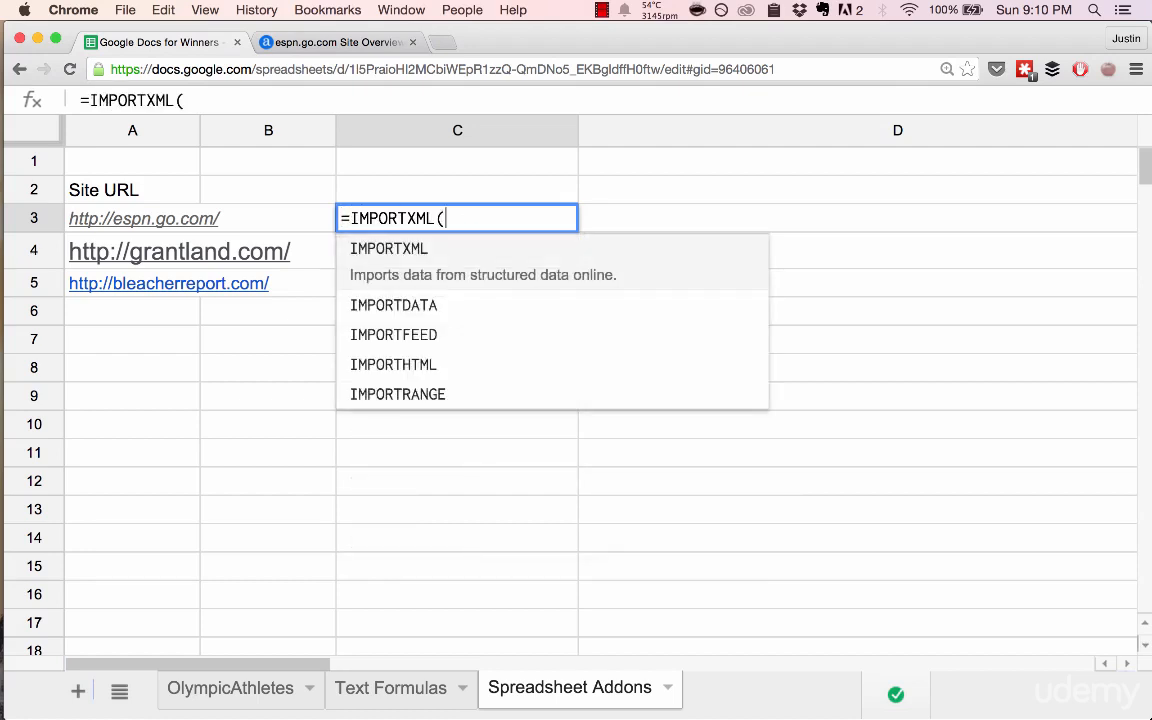
# Copy the address of Alexa's espn.go.com overview page and examine the site's Global Rank figure.
pyautogui.press('super+alt+Right')
pyautogui.press('super+l')
pyautogui.press('super+c')
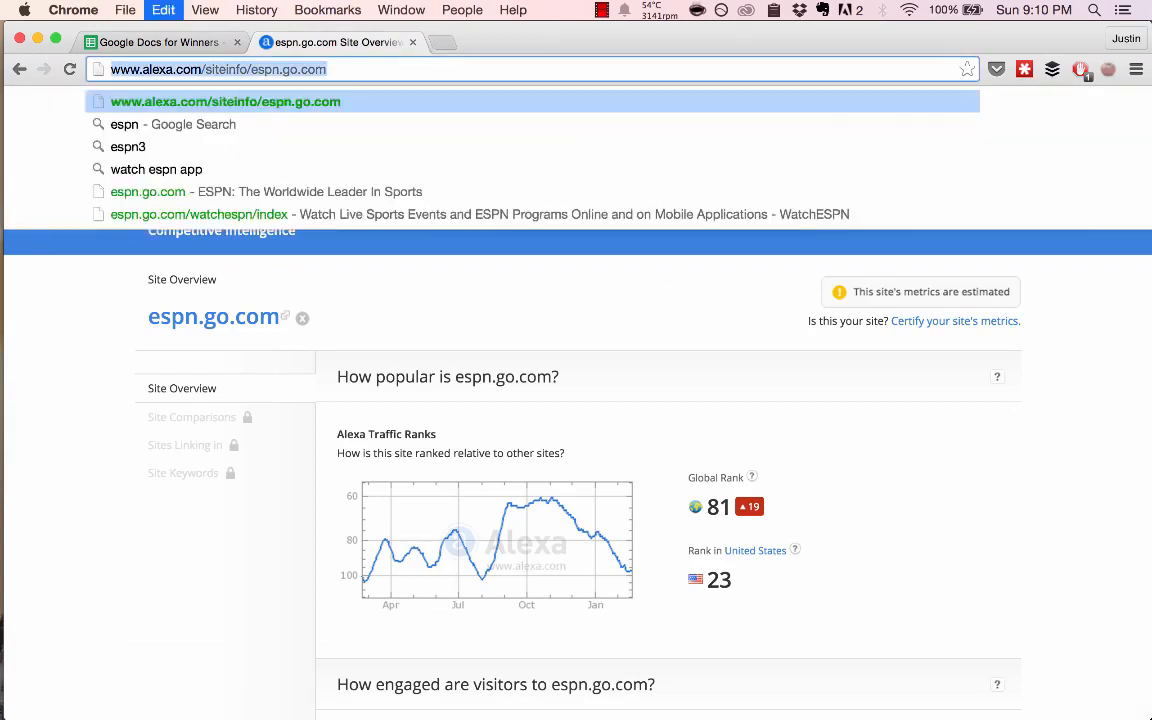
pyautogui.click(830, 571)
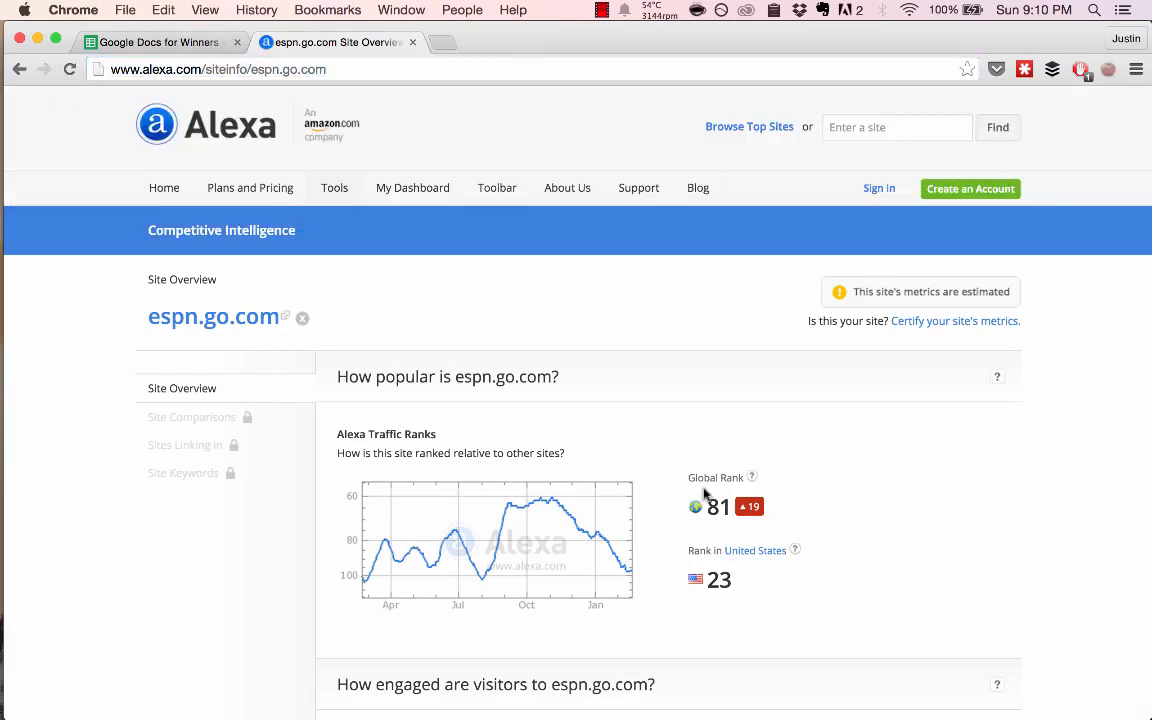
pyautogui.moveTo(695, 510); pyautogui.dragTo(794, 508)
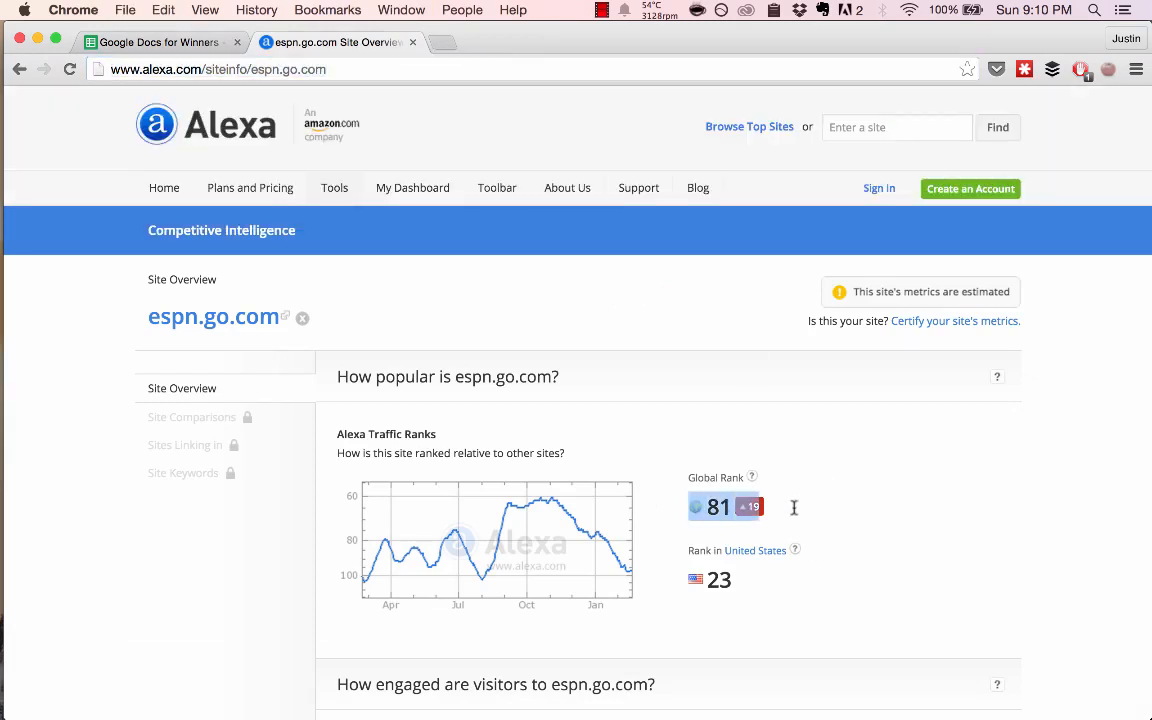
pyautogui.click(768, 450)
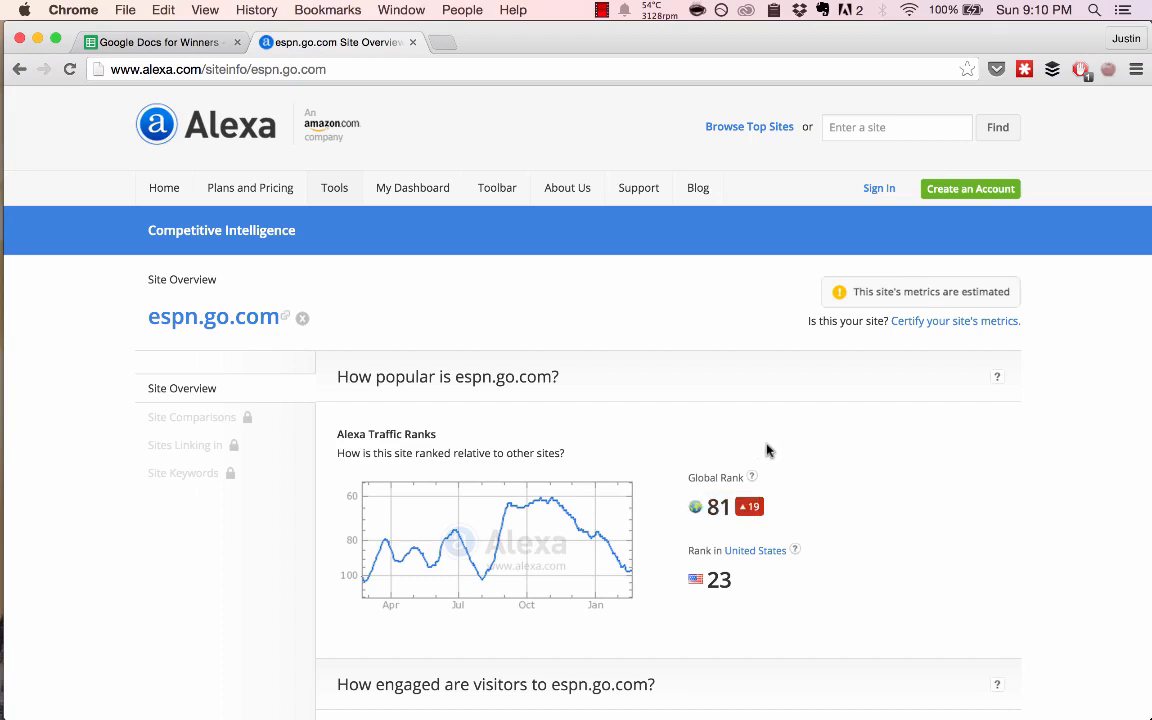
# Discard the unfinished formula in cell C3 and enter the header "Global Traffic Rank" in cell C2.
pyautogui.hotkey('ctrl', 'Tab')
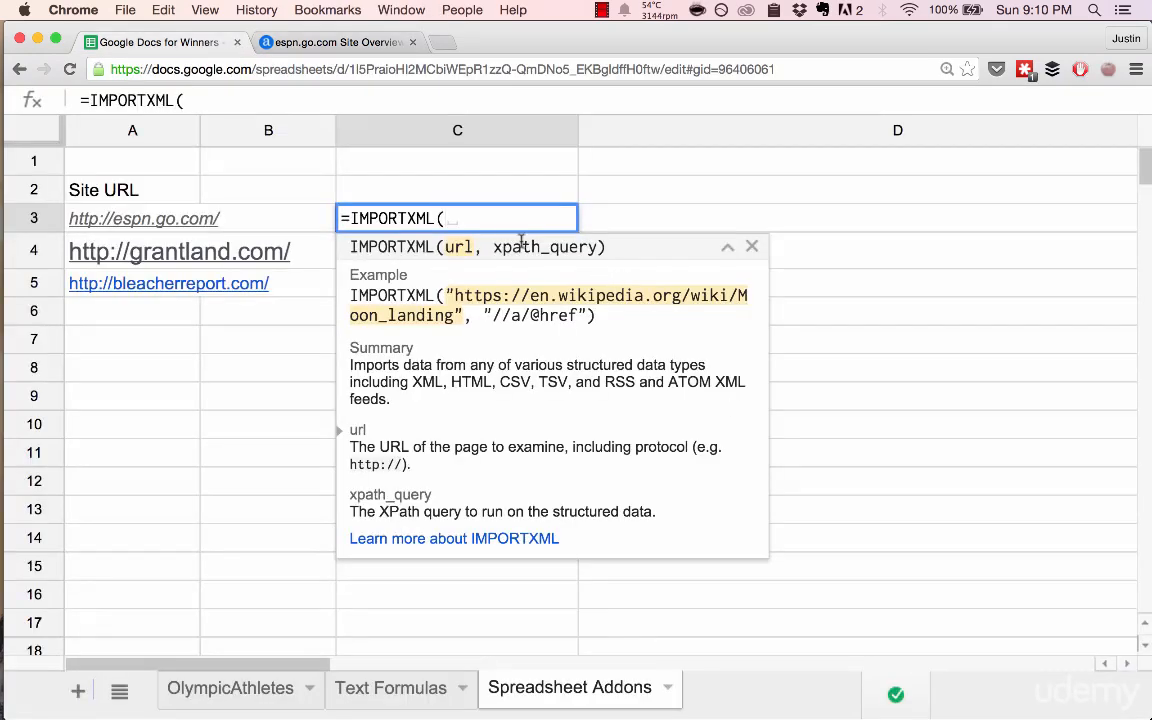
pyautogui.press('Escape')
pyautogui.click(429, 191)
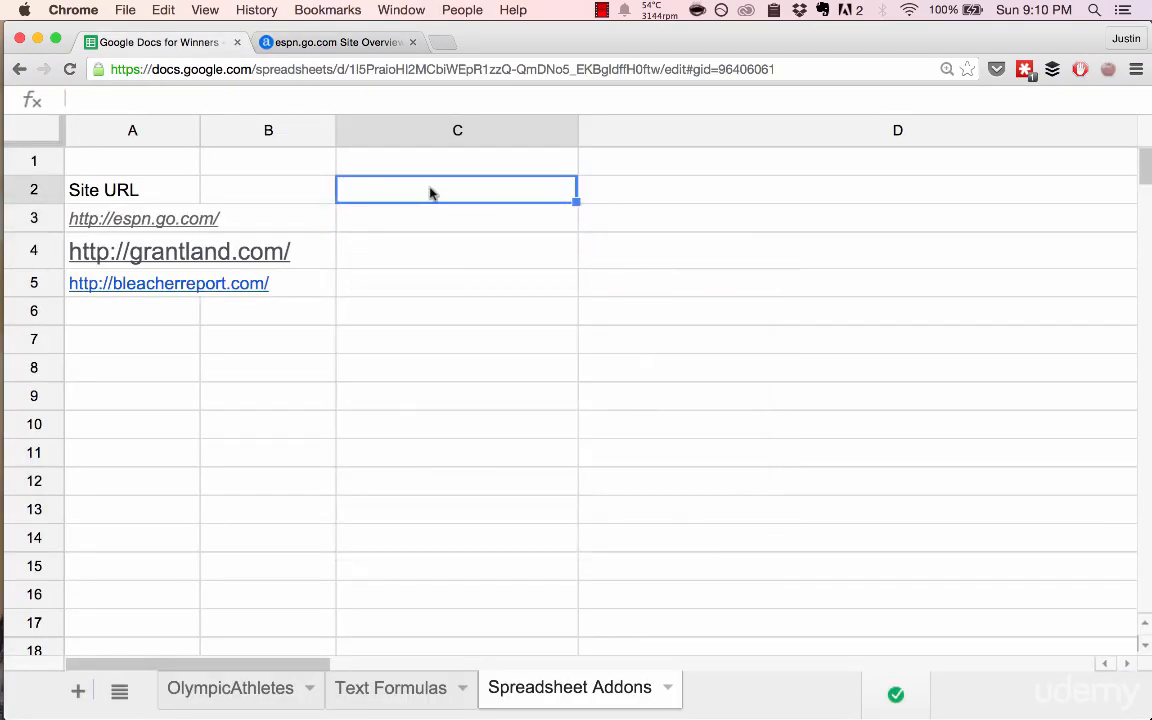
pyautogui.write('Global Traffic Rnak')
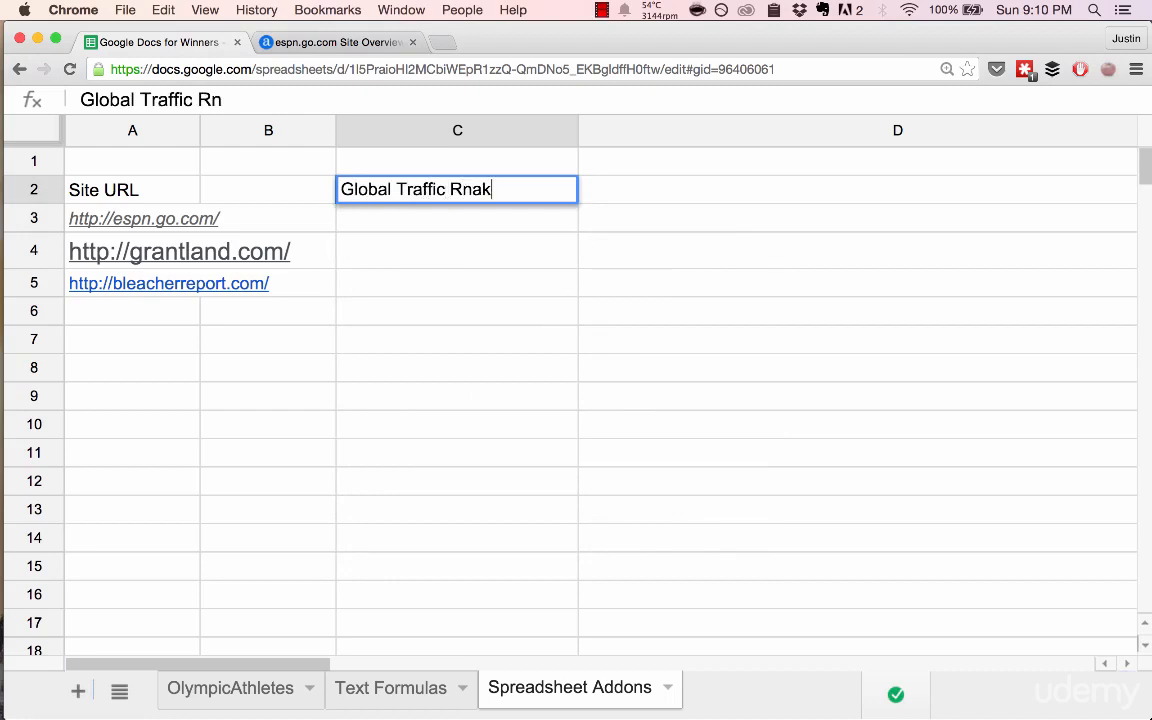
pyautogui.press('BackSpace')
pyautogui.press('BackSpace')
pyautogui.press('BackSpace')
pyautogui.write('ank')
pyautogui.press('Return')
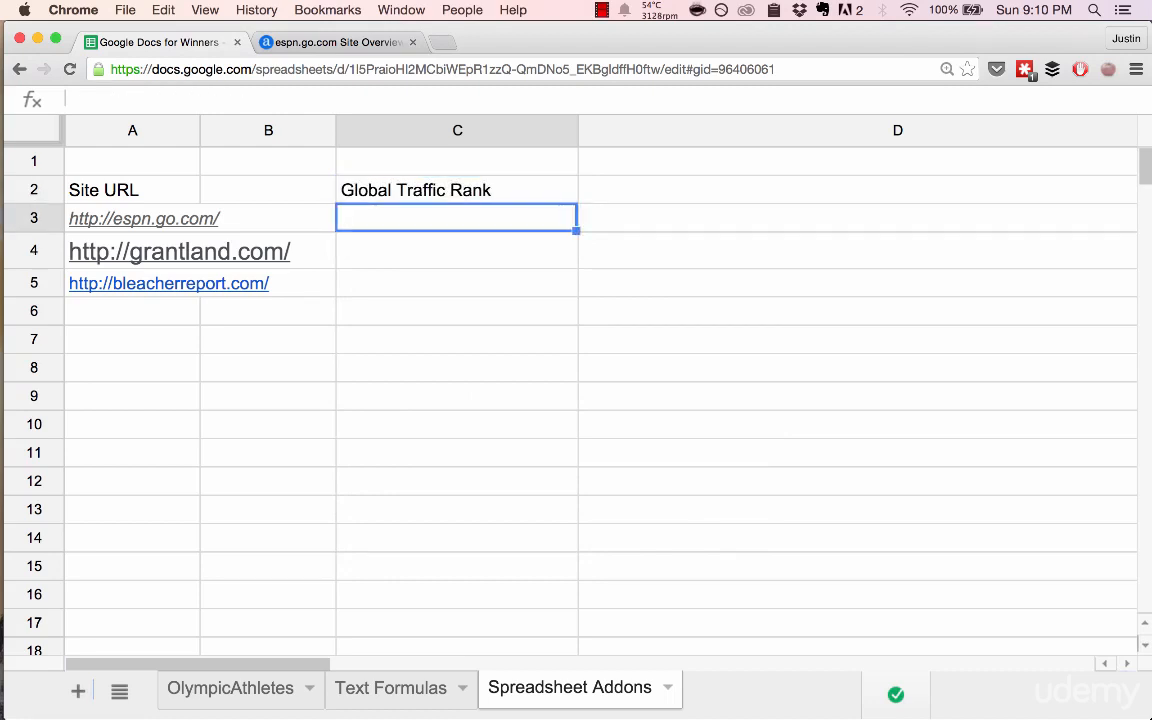
pyautogui.write('=impor')
pyautogui.press('Tab')
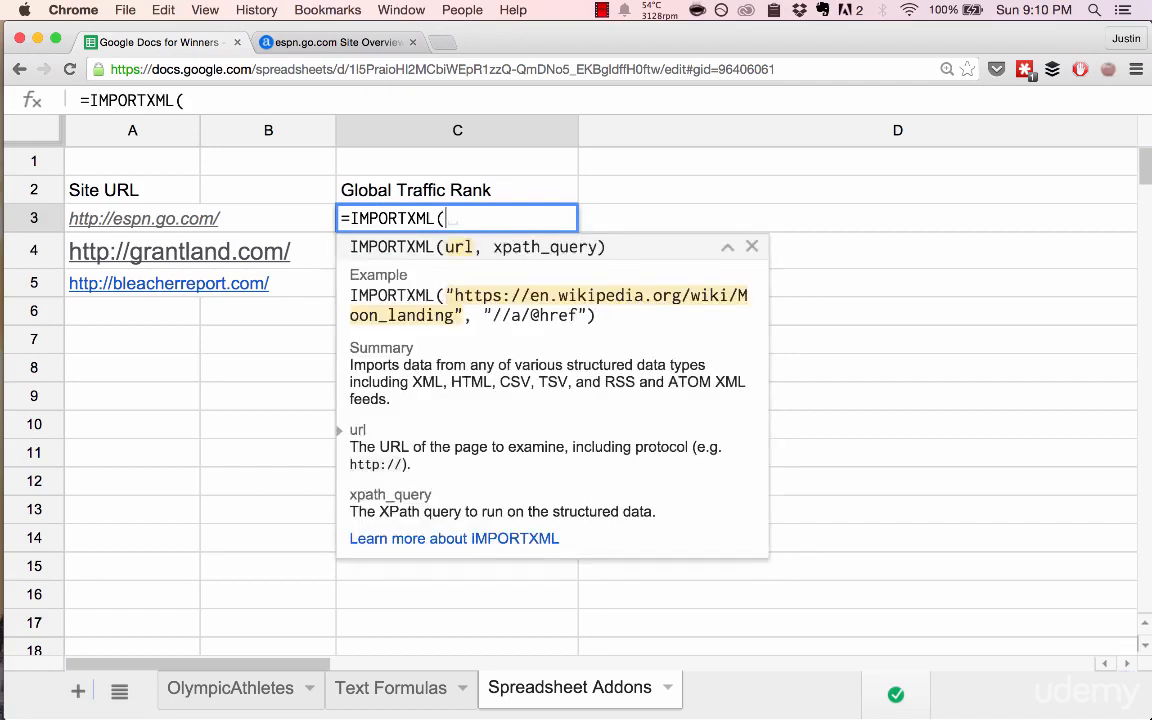
pyautogui.write('"')
pyautogui.press('super+v')
pyautogui.write('"')
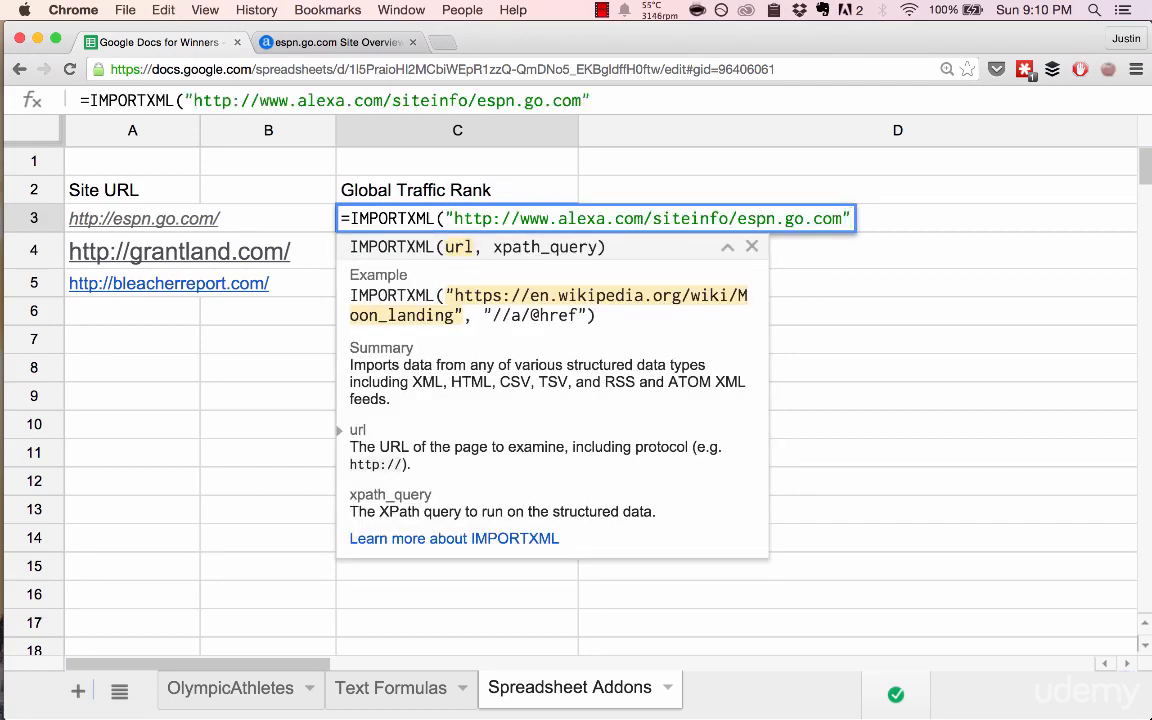
pyautogui.write(',')
# View the source code of Alexa's espn.go.com overview page and search it for 81.
pyautogui.hotkey('ctrl', 'Tab')
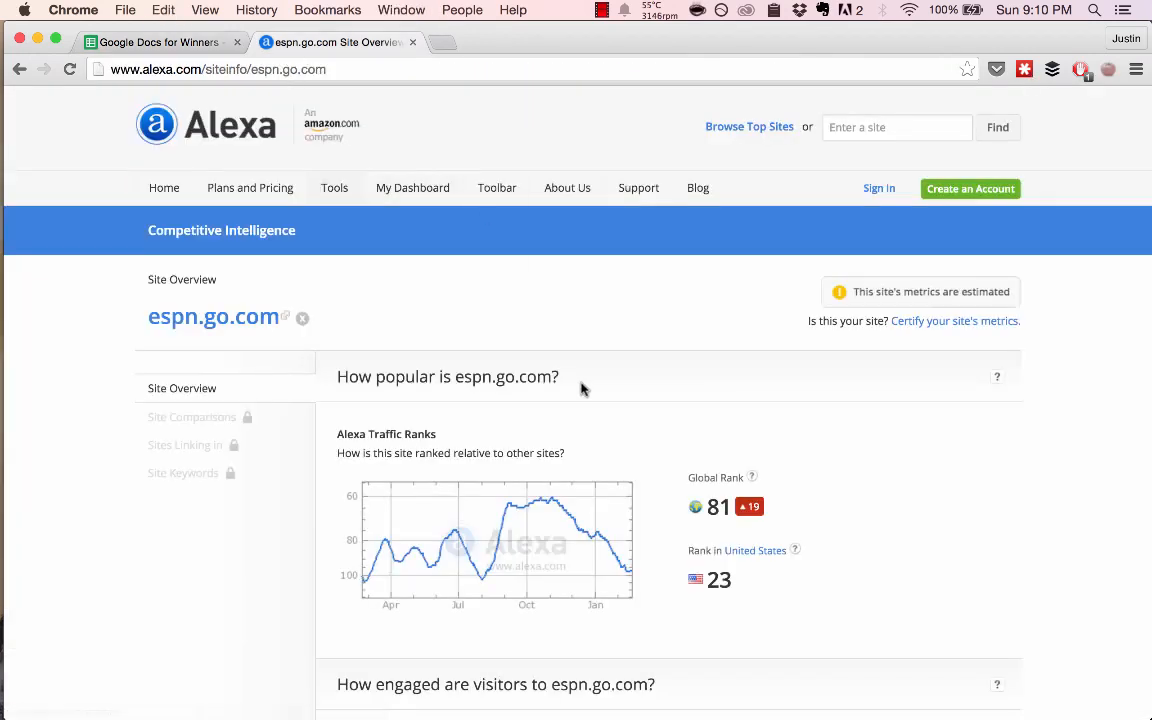
pyautogui.rightClick(578, 309)
pyautogui.click(655, 428)
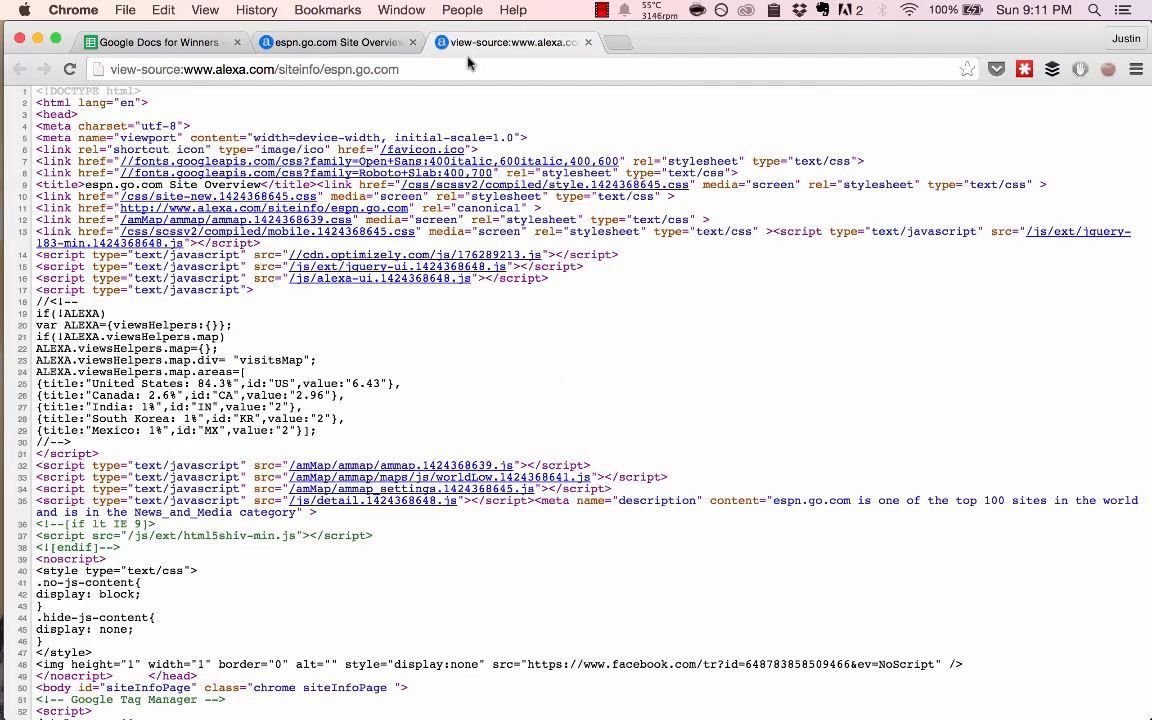
pyautogui.press('super+alt+Left')
pyautogui.press('super+alt+Right')
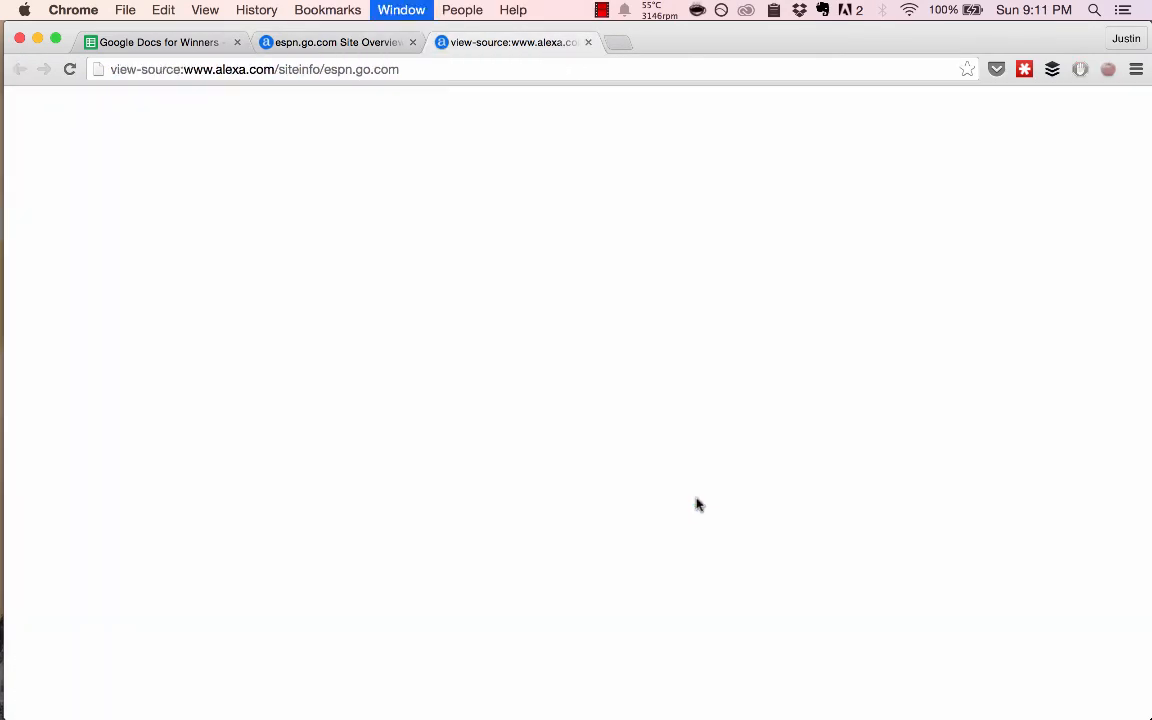
pyautogui.press('super+f')
pyautogui.write('81')
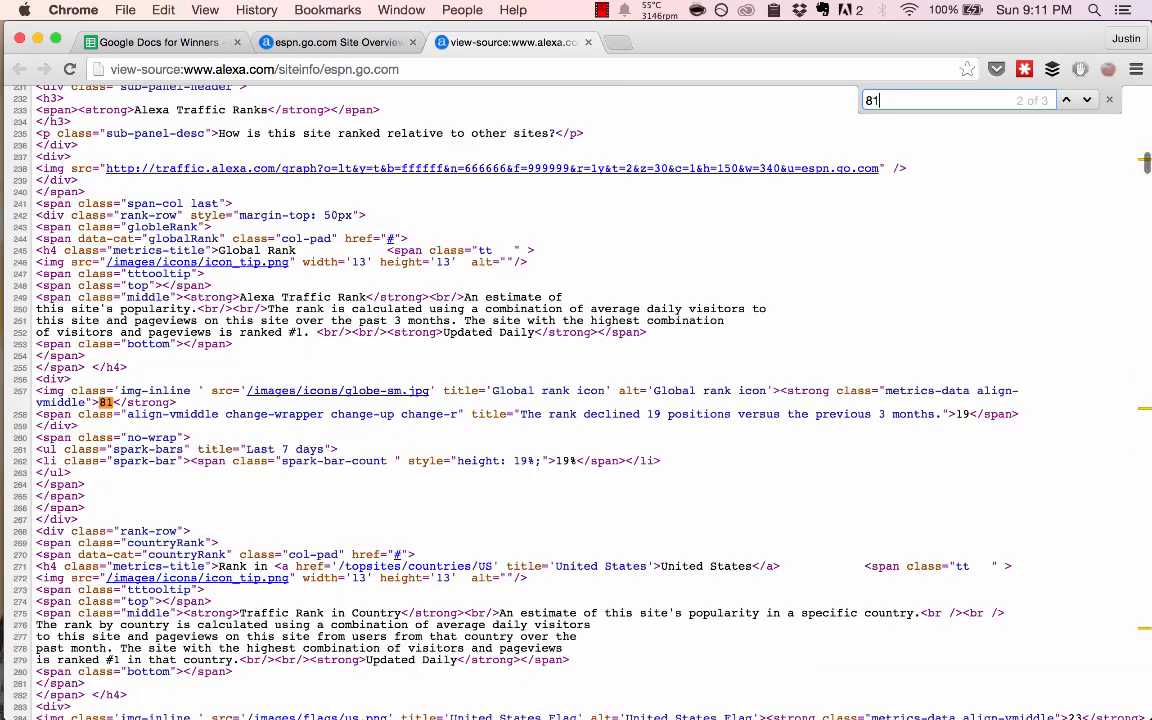
pyautogui.press('Return')
pyautogui.press('Return')
pyautogui.press('Return')
# Enlarge the source code to 125% and highlight the whole strong element that holds the Global Rank value.
pyautogui.press('super+plus')
pyautogui.press('super+plus')
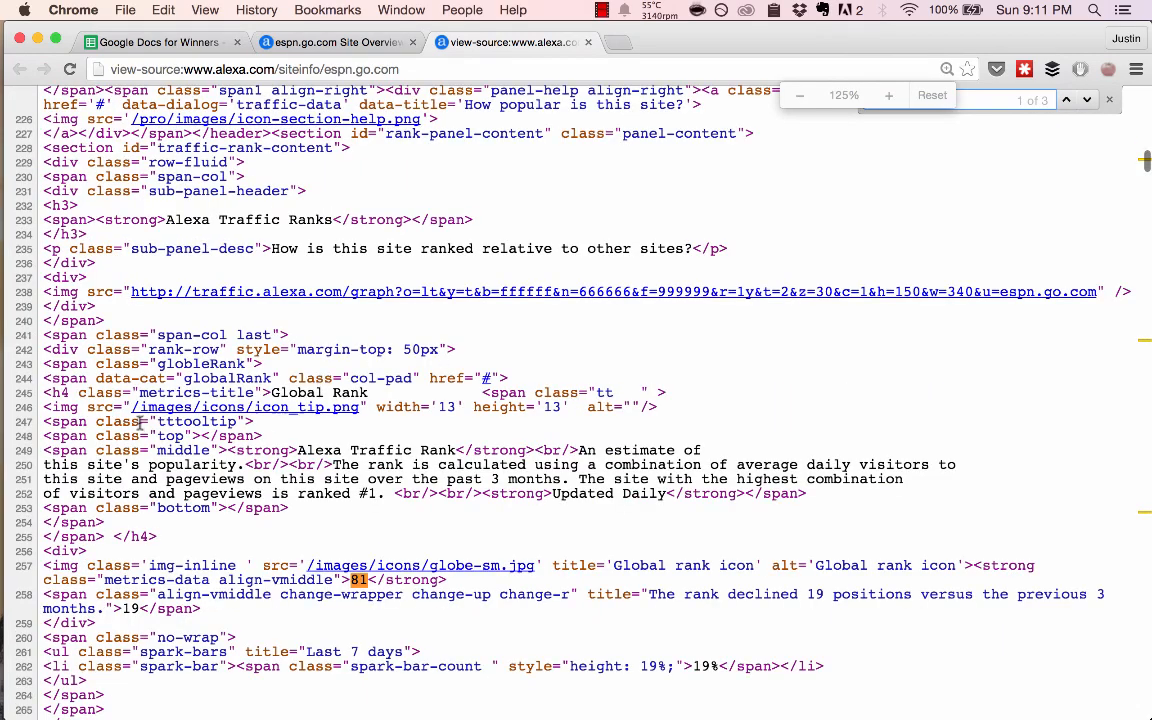
pyautogui.scroll(-6, 366, 387)
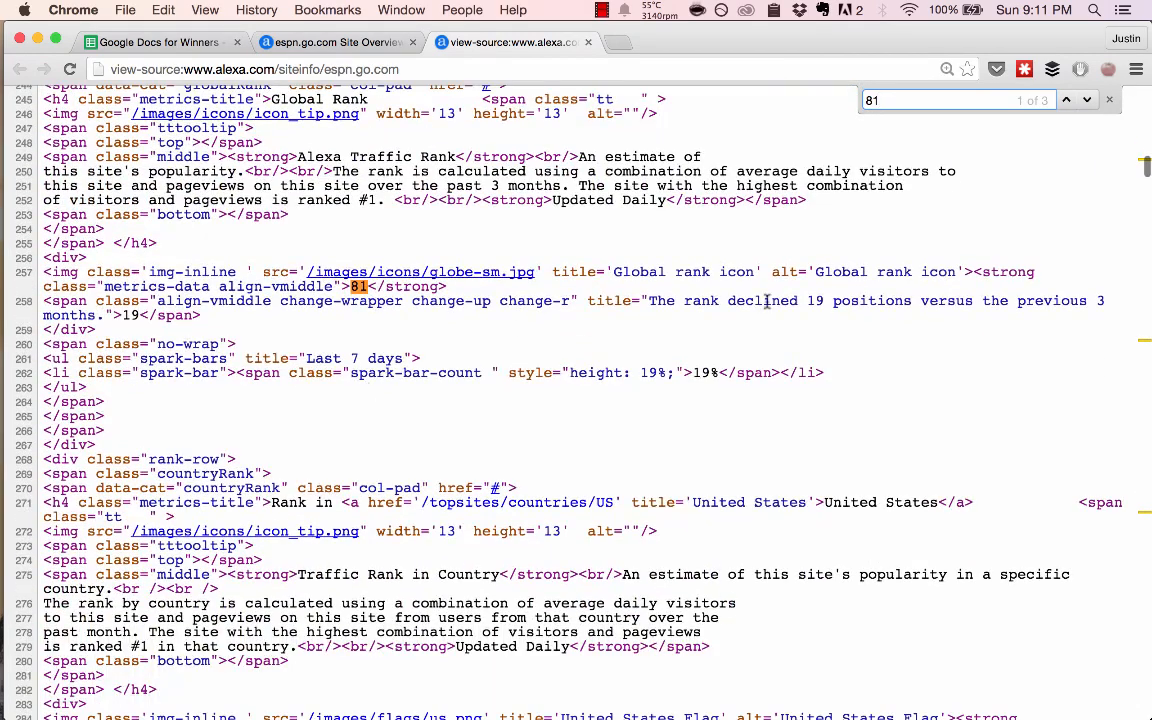
pyautogui.click(360, 287)
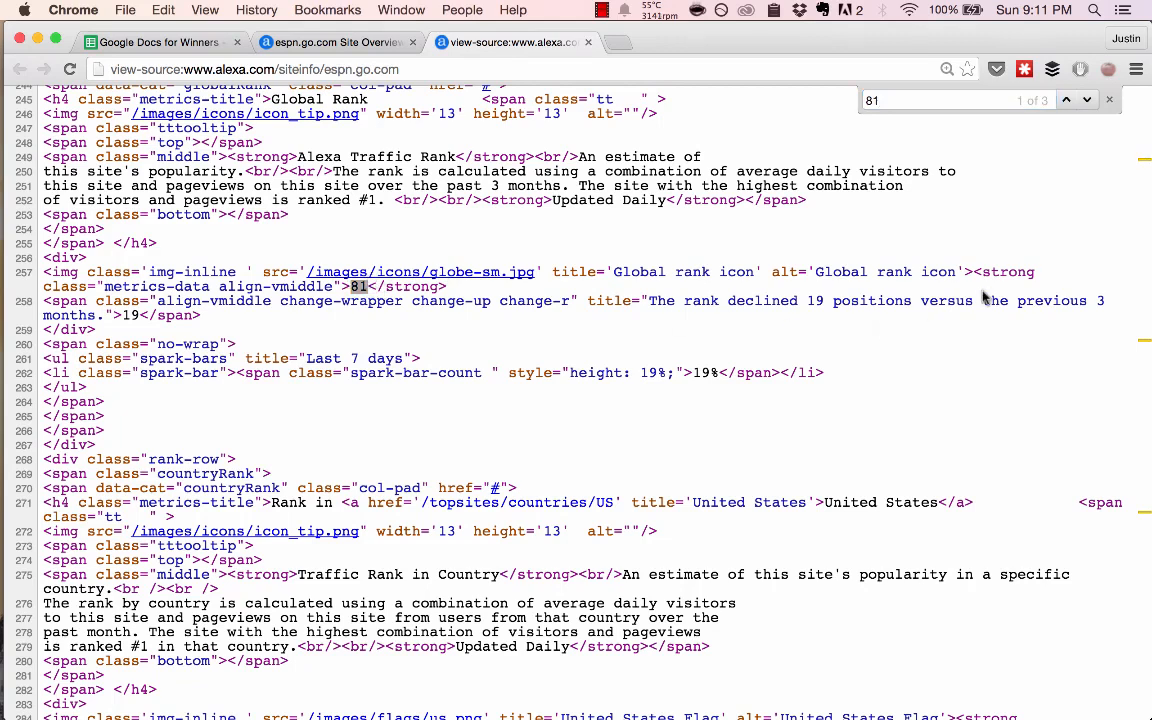
pyautogui.moveTo(975, 271); pyautogui.dragTo(507, 287)
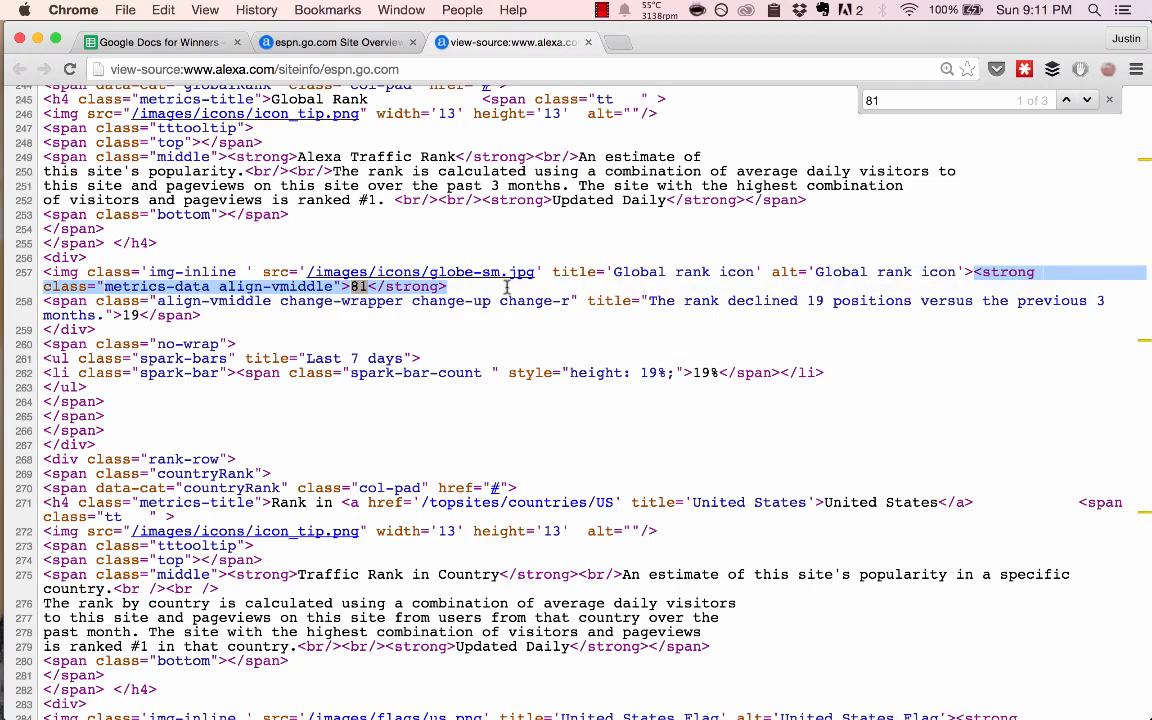
# Return to the spreadsheet and resume editing the IMPORTXML formula after its URL argument.
pyautogui.press('super+alt+Left')
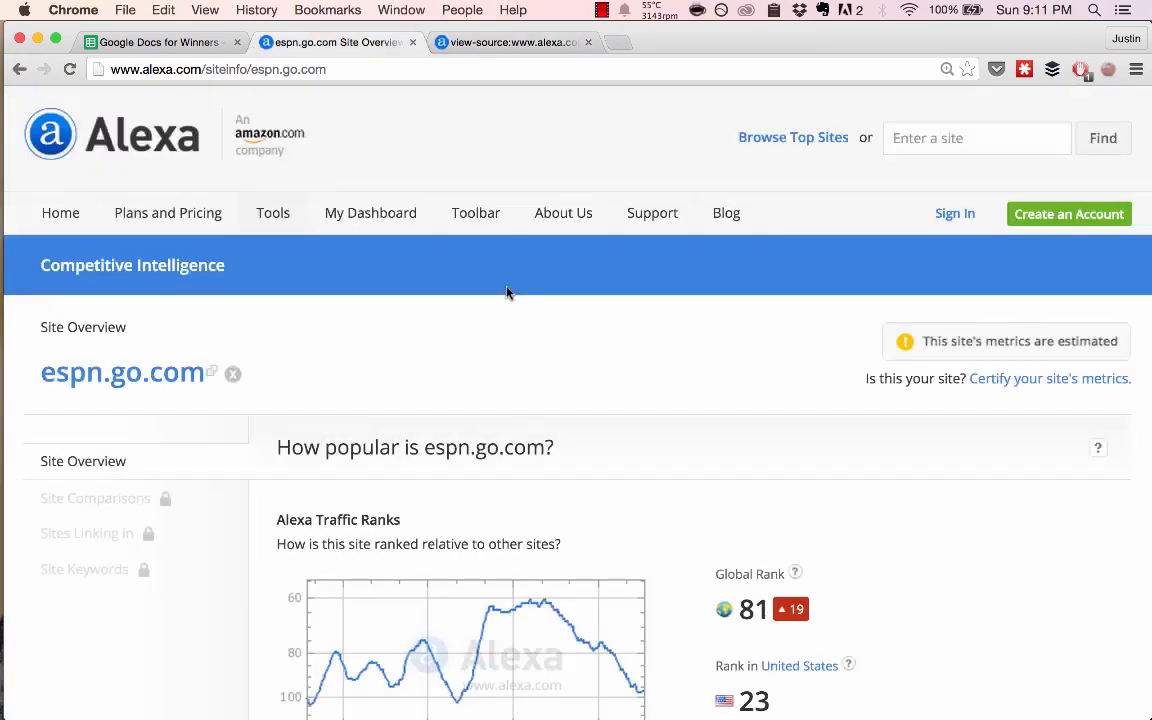
pyautogui.press('super+alt+Left')
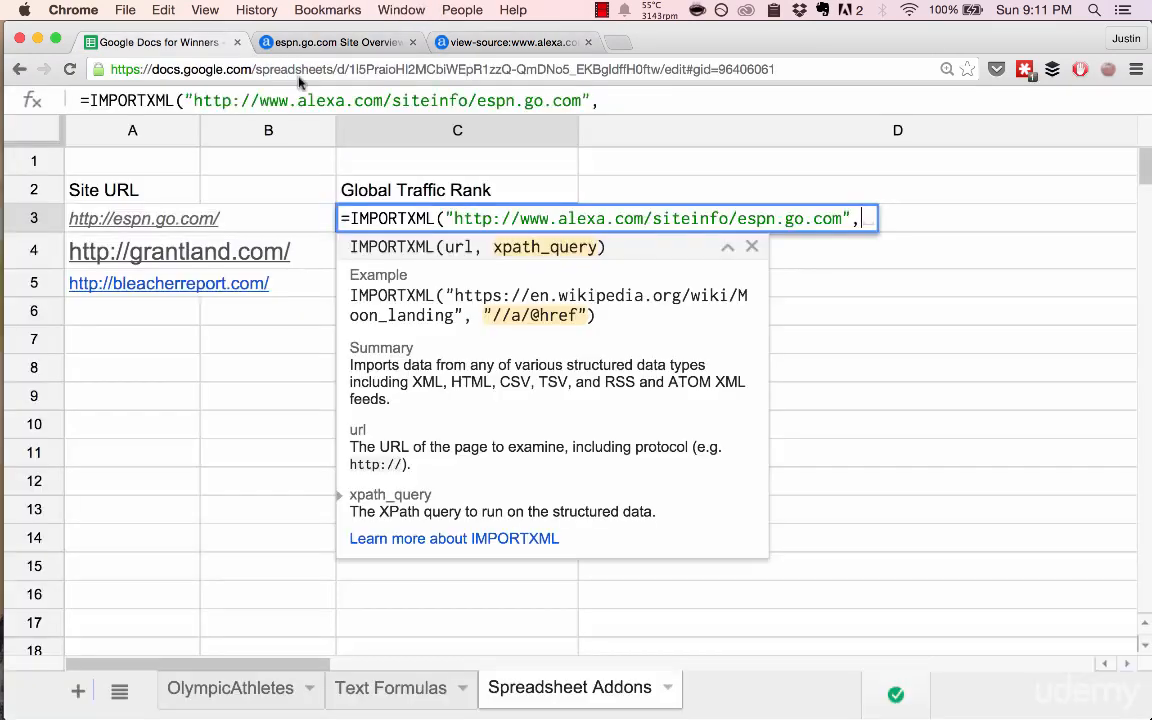
pyautogui.click(627, 100)
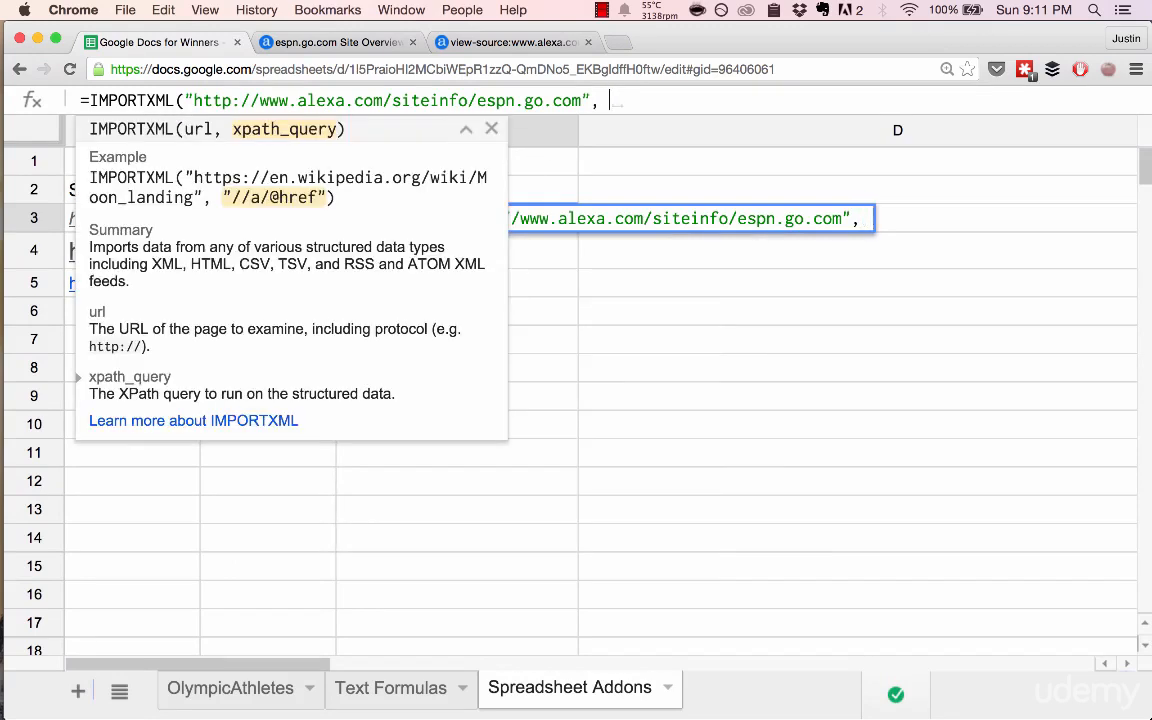
pyautogui.write('//')
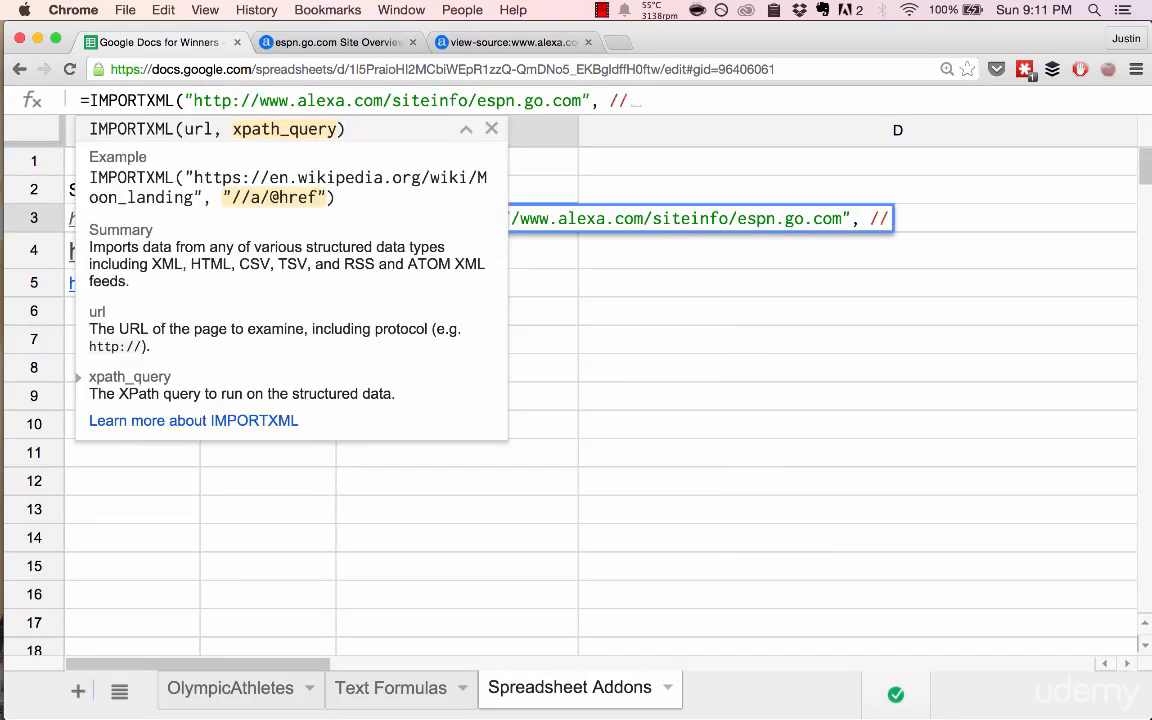
pyautogui.write('strong')
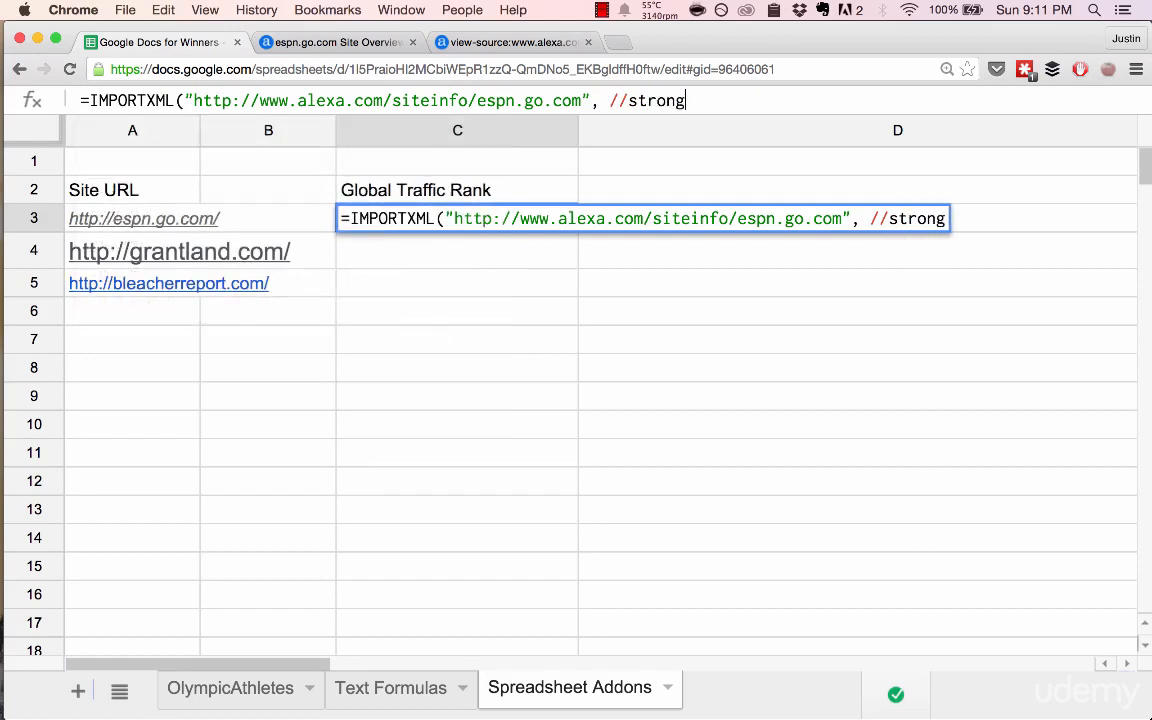
pyautogui.press('BackSpace')
pyautogui.press('BackSpace')
pyautogui.press('BackSpace')
pyautogui.press('BackSpace')
pyautogui.press('BackSpace')
pyautogui.press('BackSpace')
pyautogui.press('BackSpace')
pyautogui.press('BackSpace')
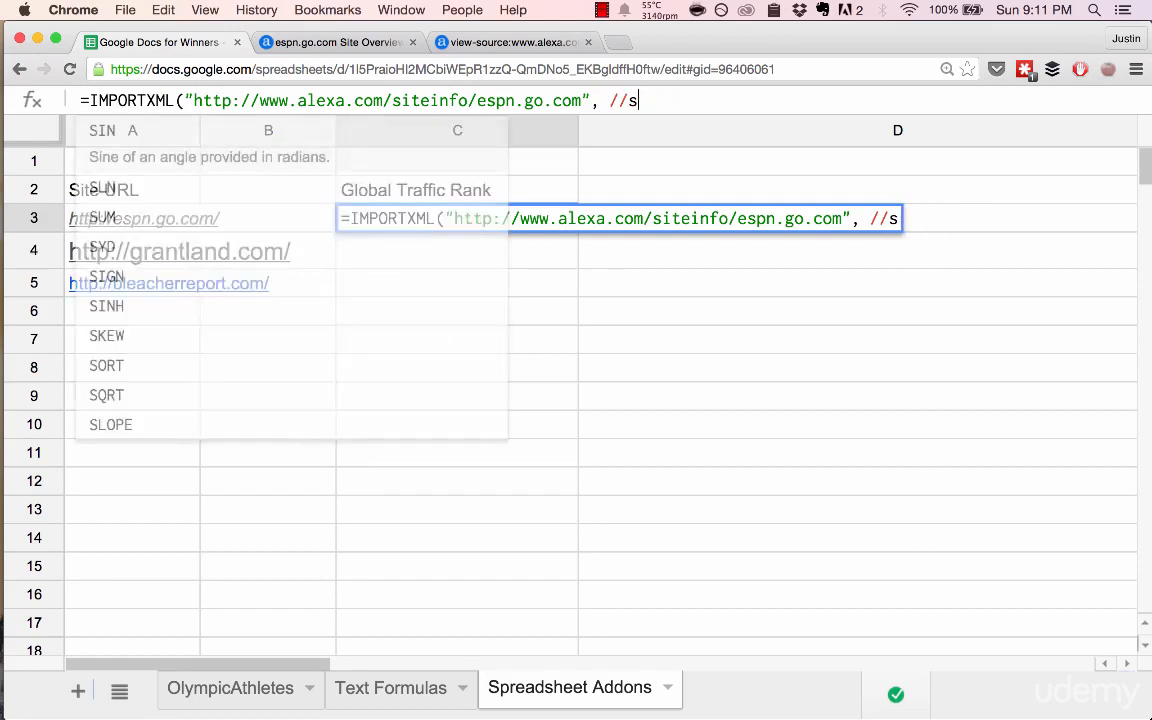
# Add the quoted XPath query "//strong" as the second IMPORTXML argument and close the formula's parenthesis.
pyautogui.write('"g')
pyautogui.press('BackSpace')
pyautogui.write('/')
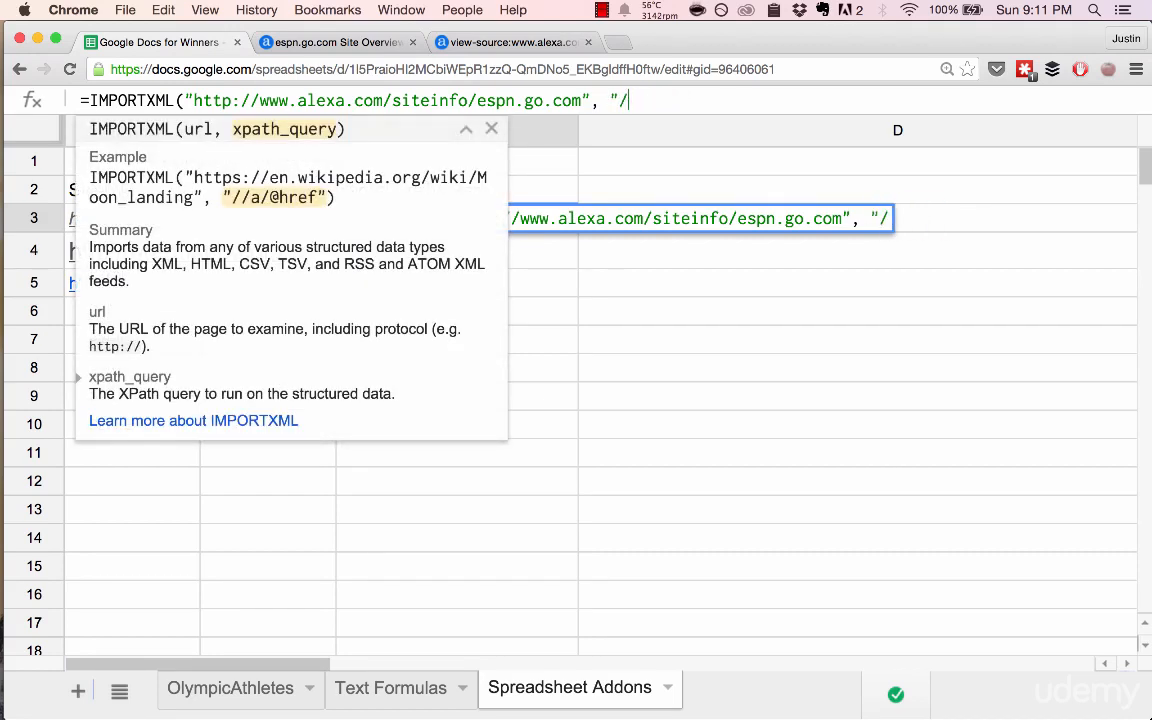
pyautogui.write('/strong"')
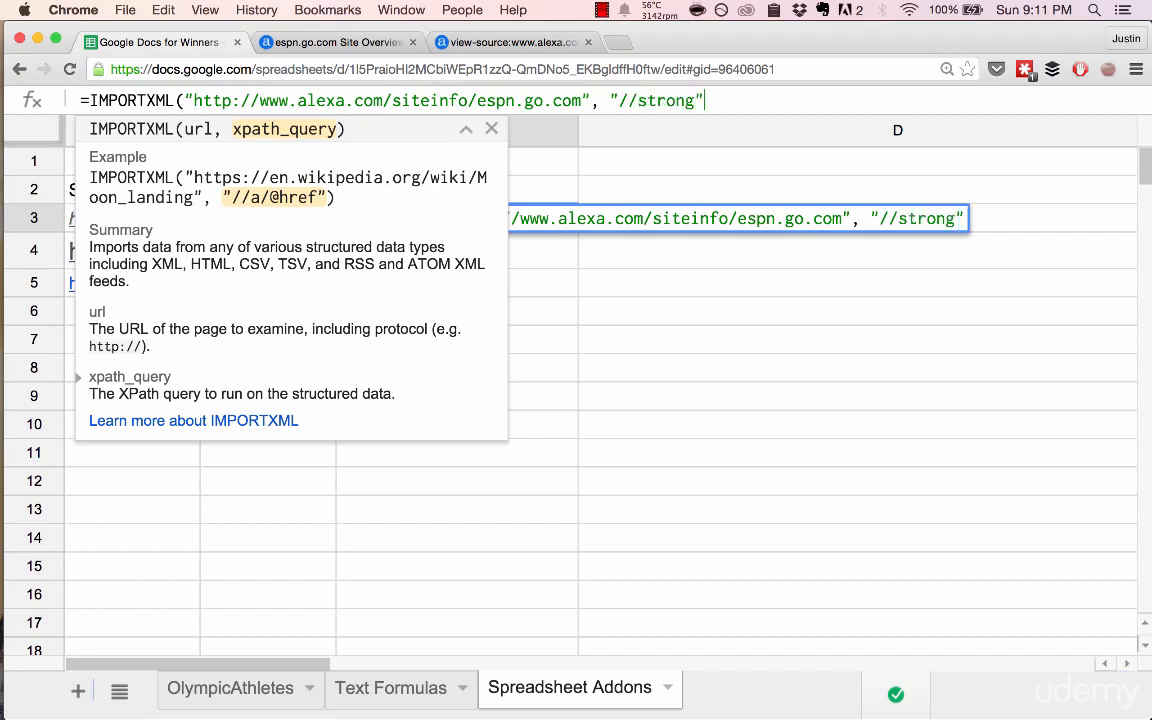
pyautogui.write(')')
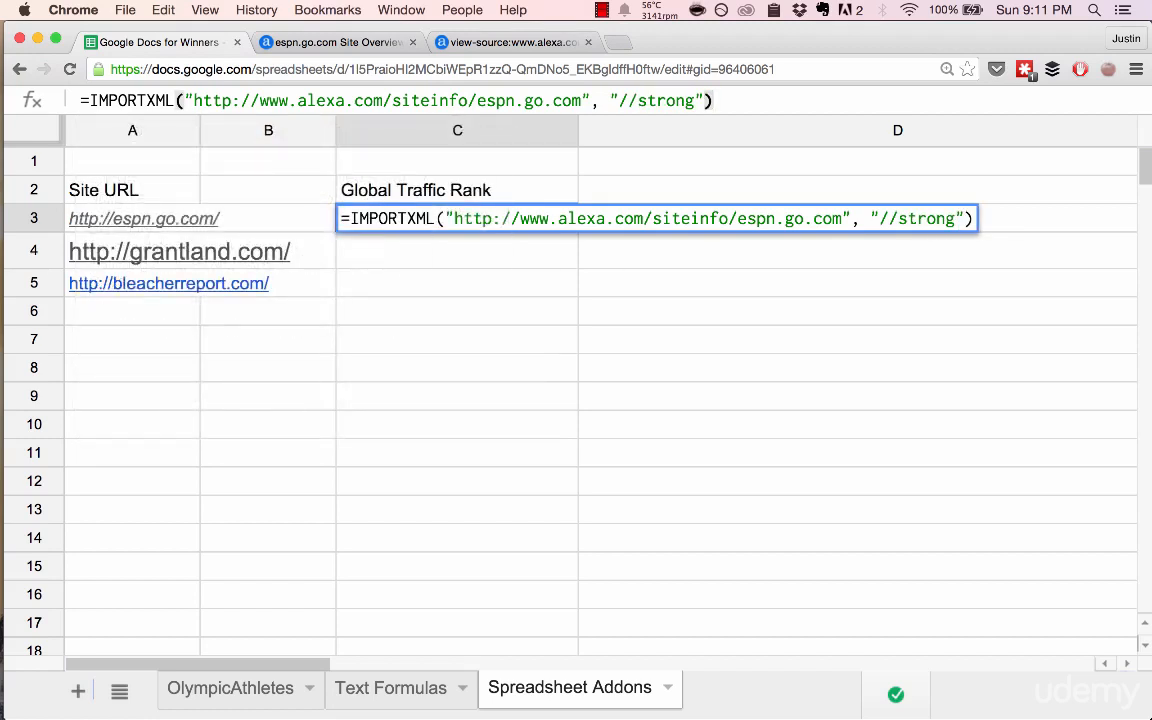
# Review Alexa's espn.go.com overview page and its source to see which content the //strong query would pull.
pyautogui.hotkey('ctrl', 'Tab')
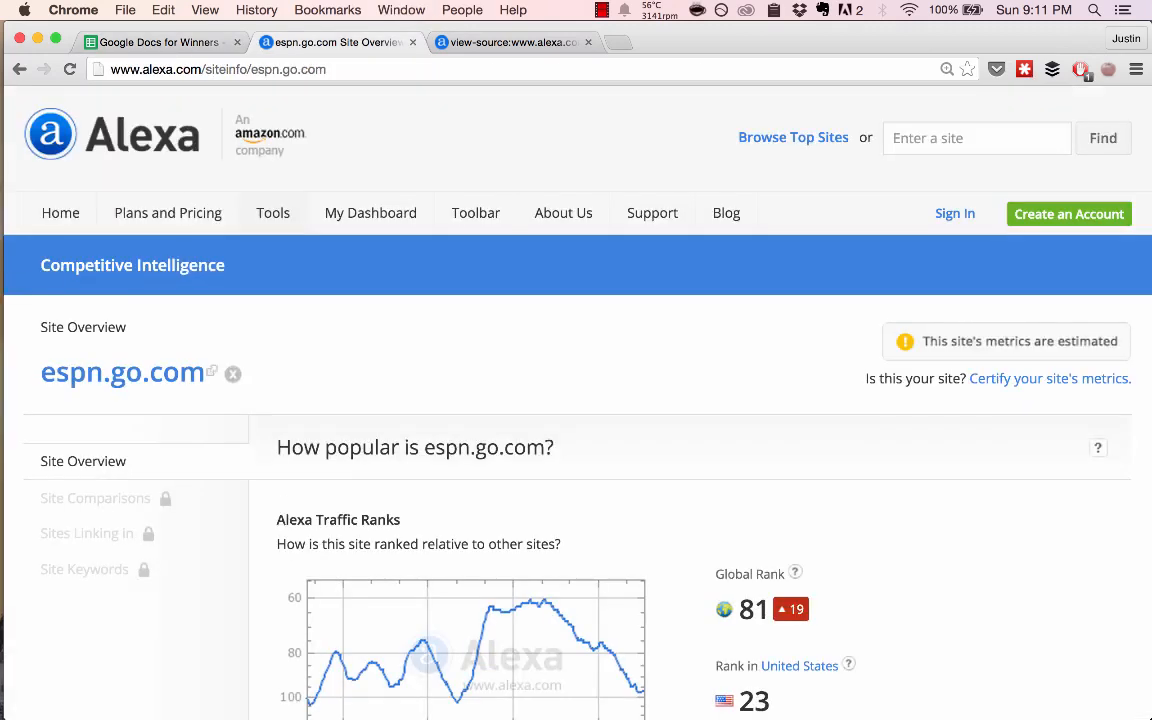
pyautogui.hotkey('ctrl', 'shift', 'Tab')
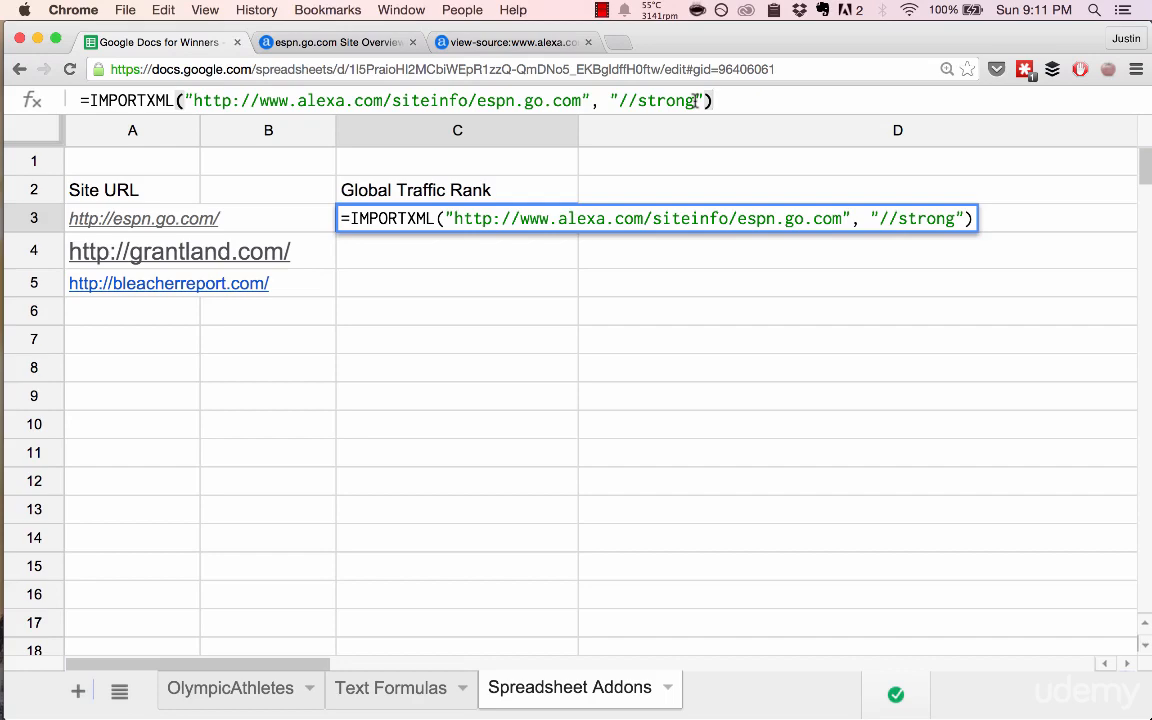
pyautogui.click(510, 42)
pyautogui.hotkey('ctrl', 'shift', 'Tab')
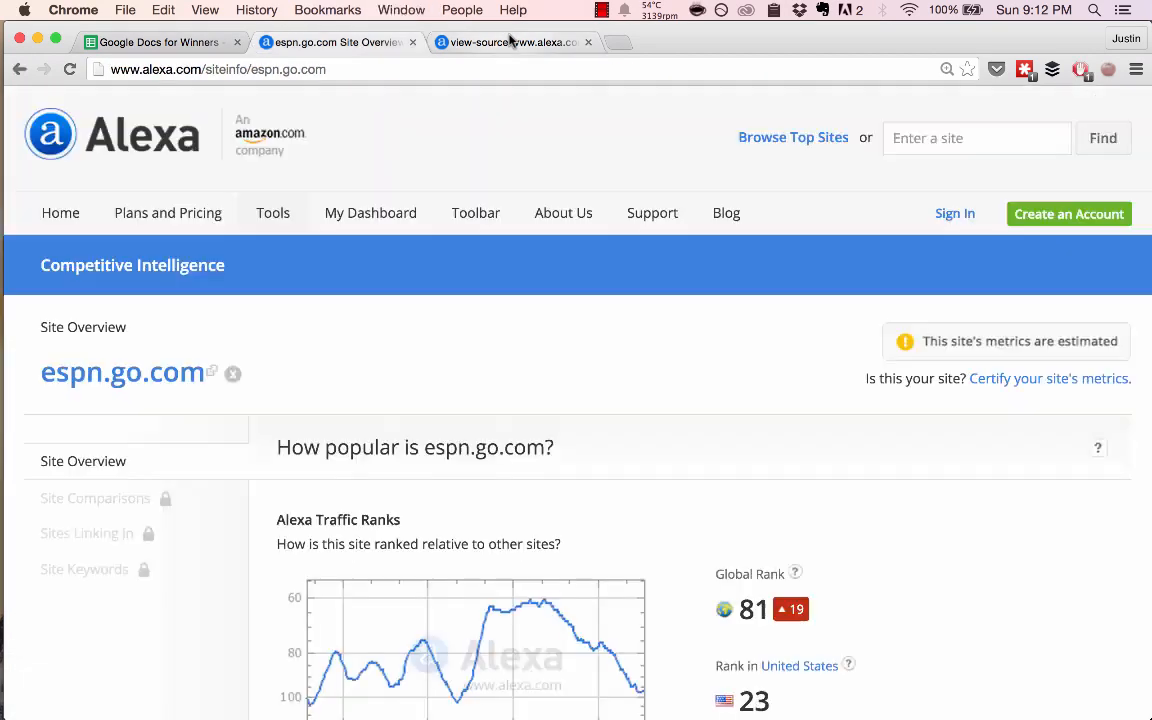
pyautogui.scroll(-2, 298, 470)
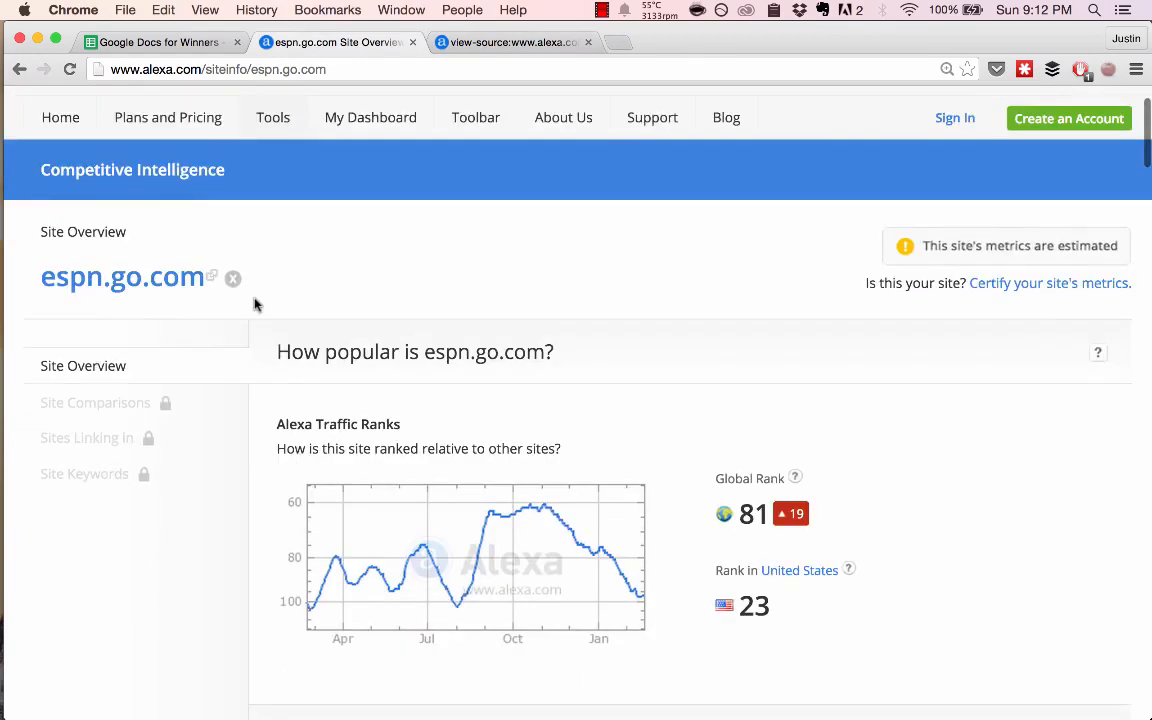
pyautogui.scroll(-2, 380, 442)
pyautogui.hotkey('ctrl', 'shift', 'Tab')
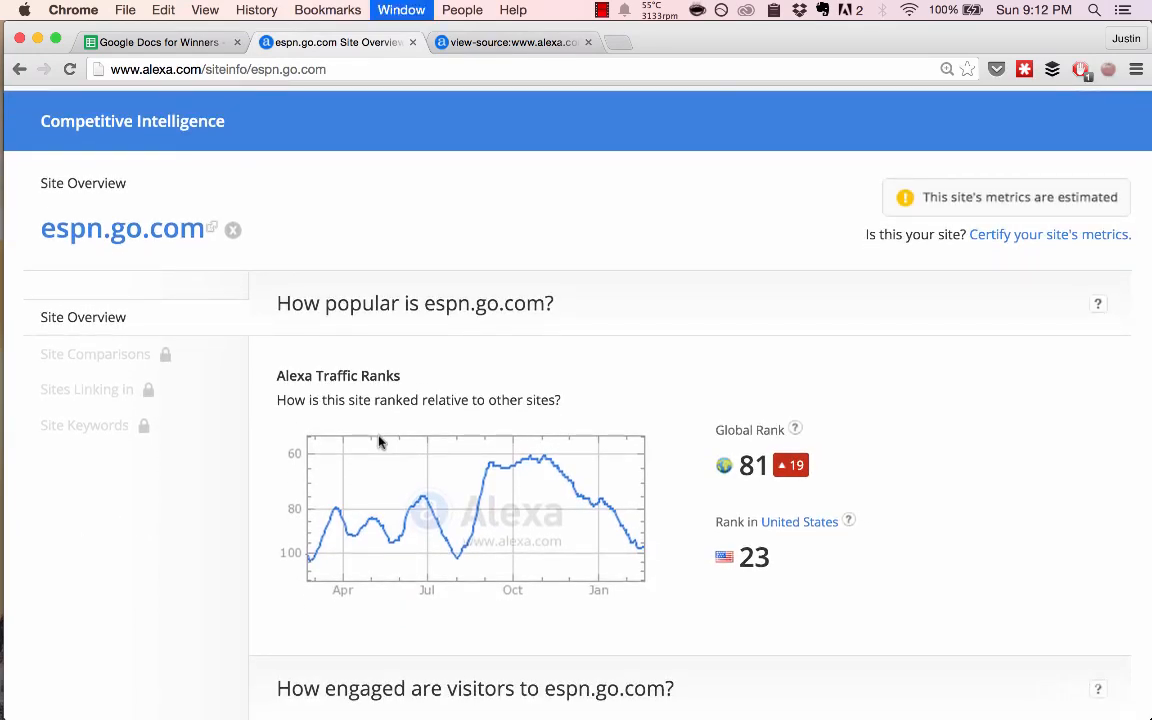
# Commit the IMPORTXML formula in cell C3 and look through the data imported down column C.
pyautogui.press('Return')
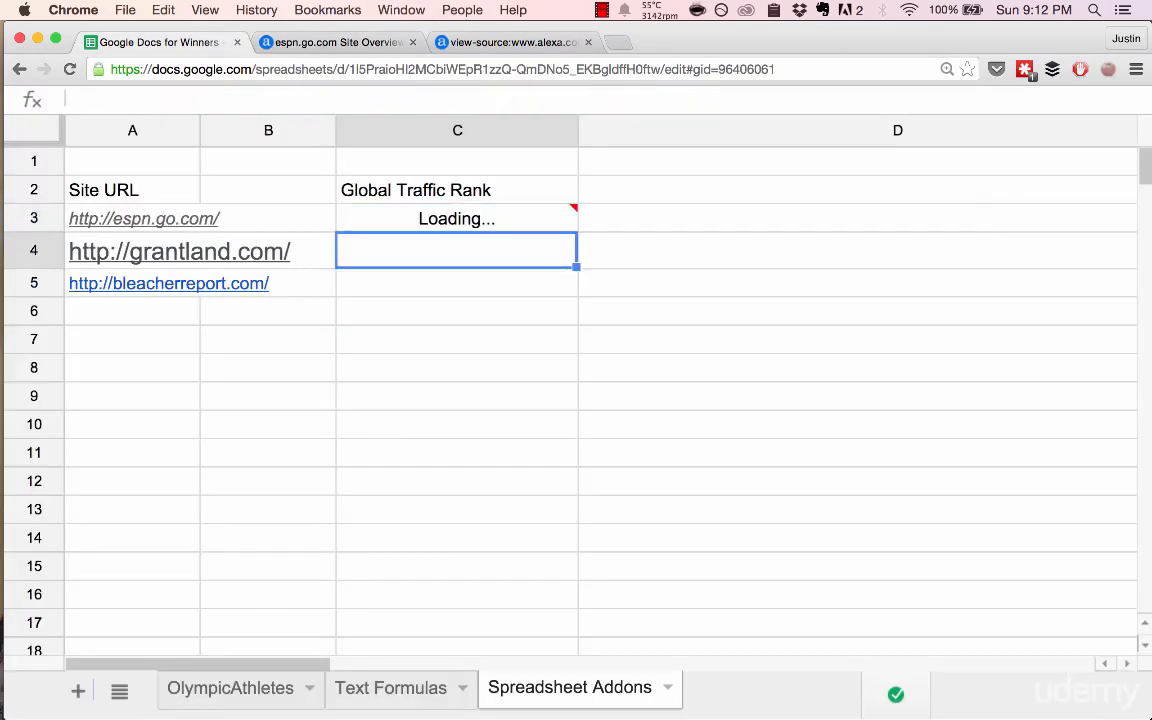
pyautogui.scroll(-20, 577, 408)
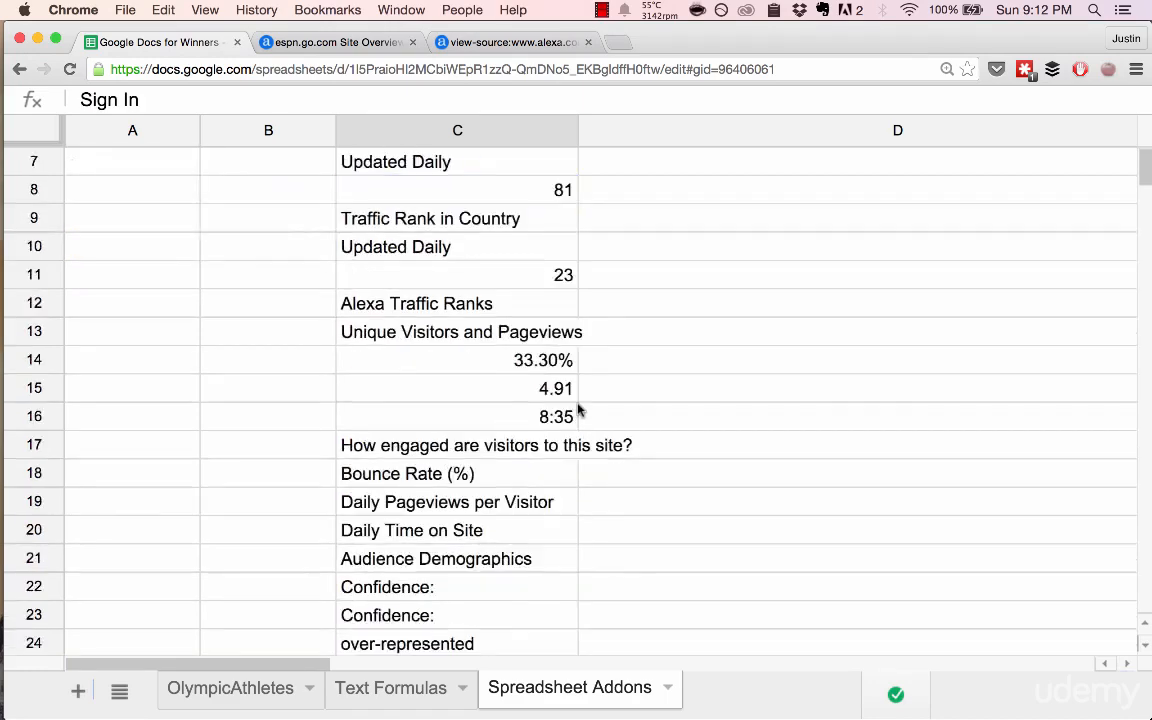
pyautogui.scroll(20, 577, 408)
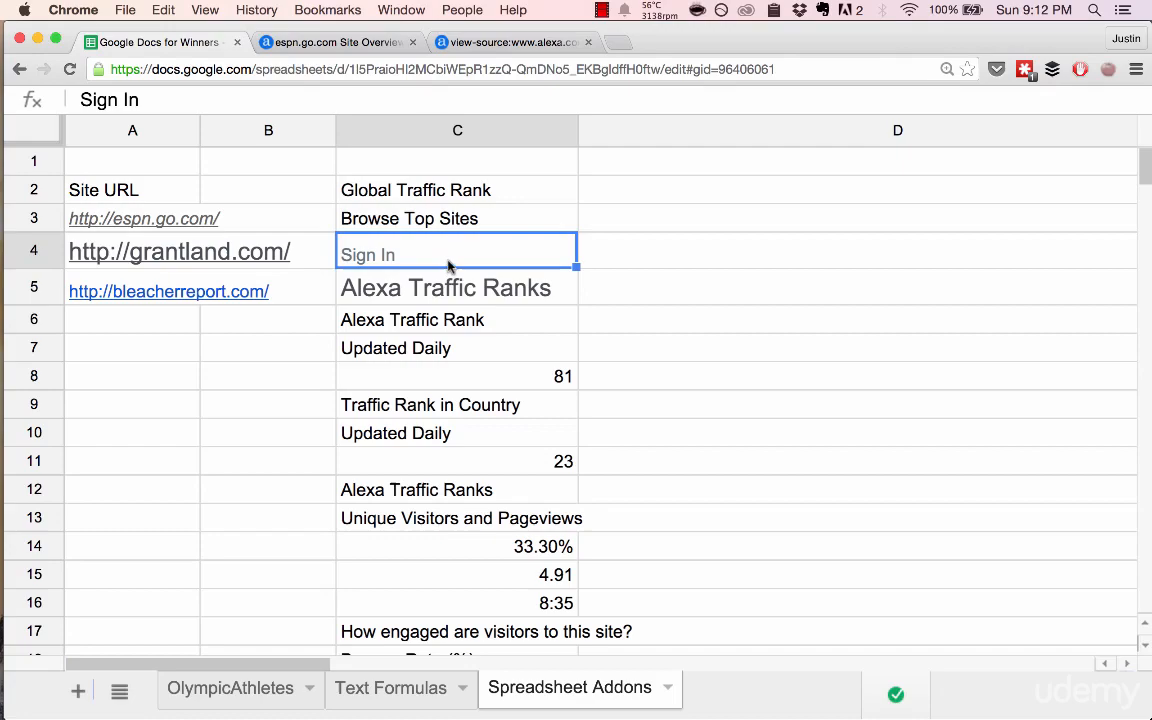
# Search the Alexa page source for "global traffic rank" and examine the surrounding markup.
pyautogui.click(452, 188)
pyautogui.press('super+3')
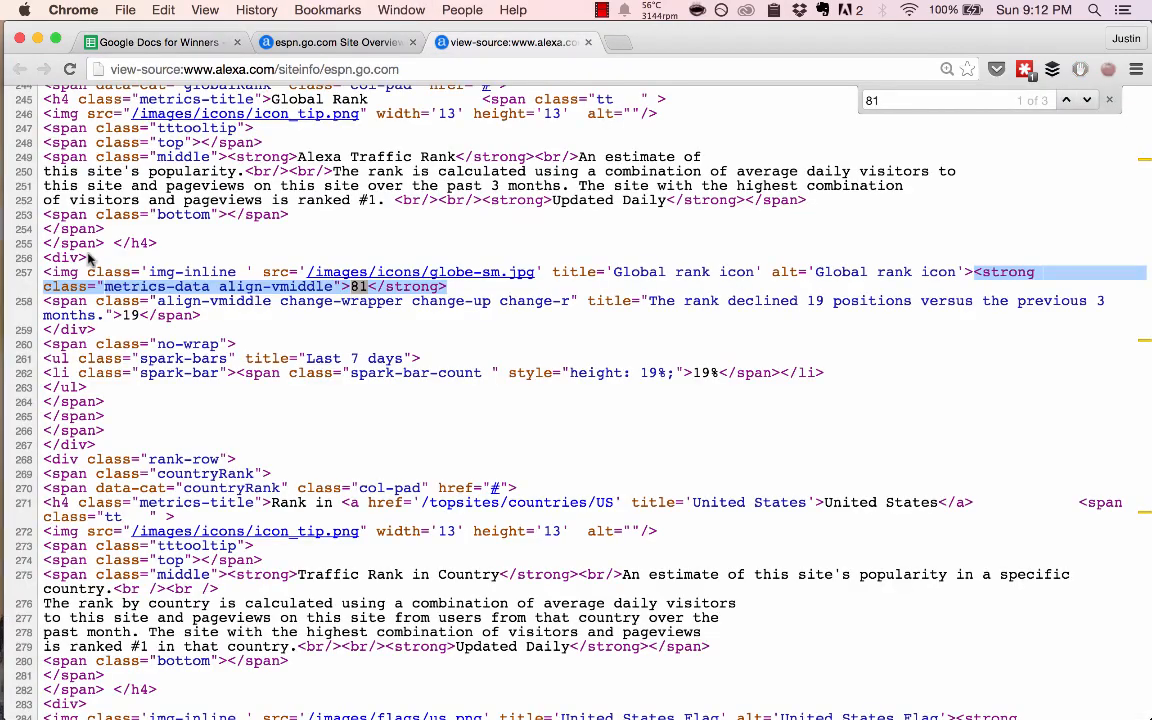
pyautogui.press('super+f')
pyautogui.write('global traff')
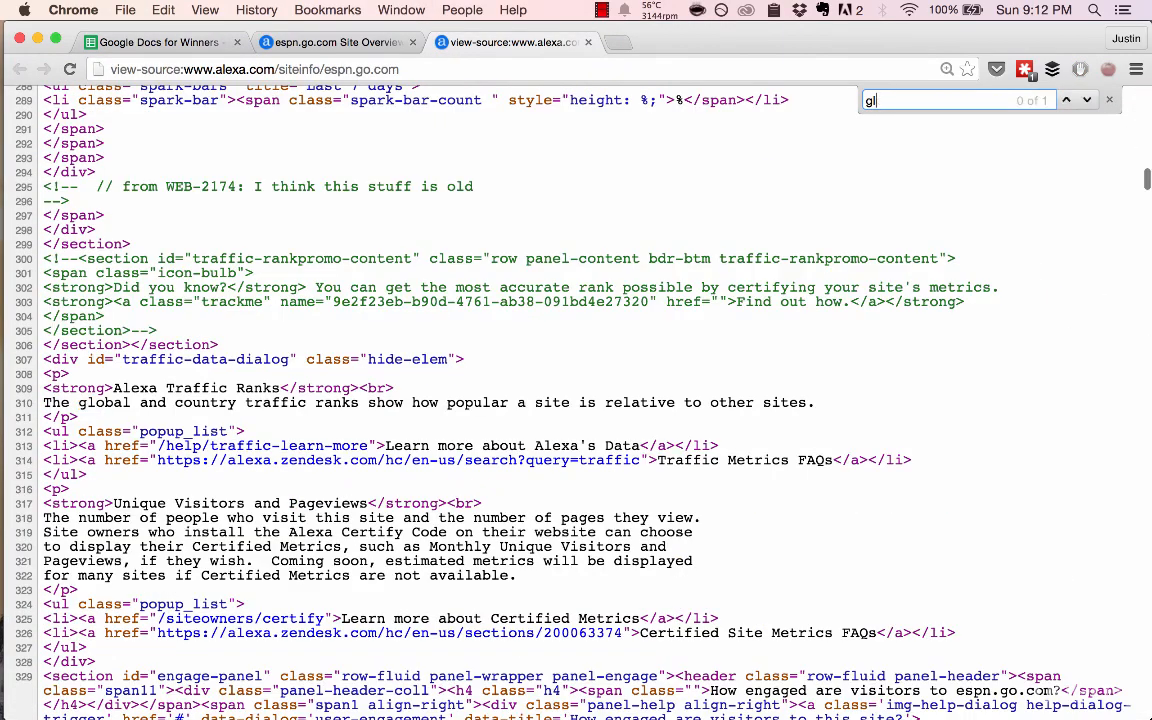
pyautogui.write('ic rank')
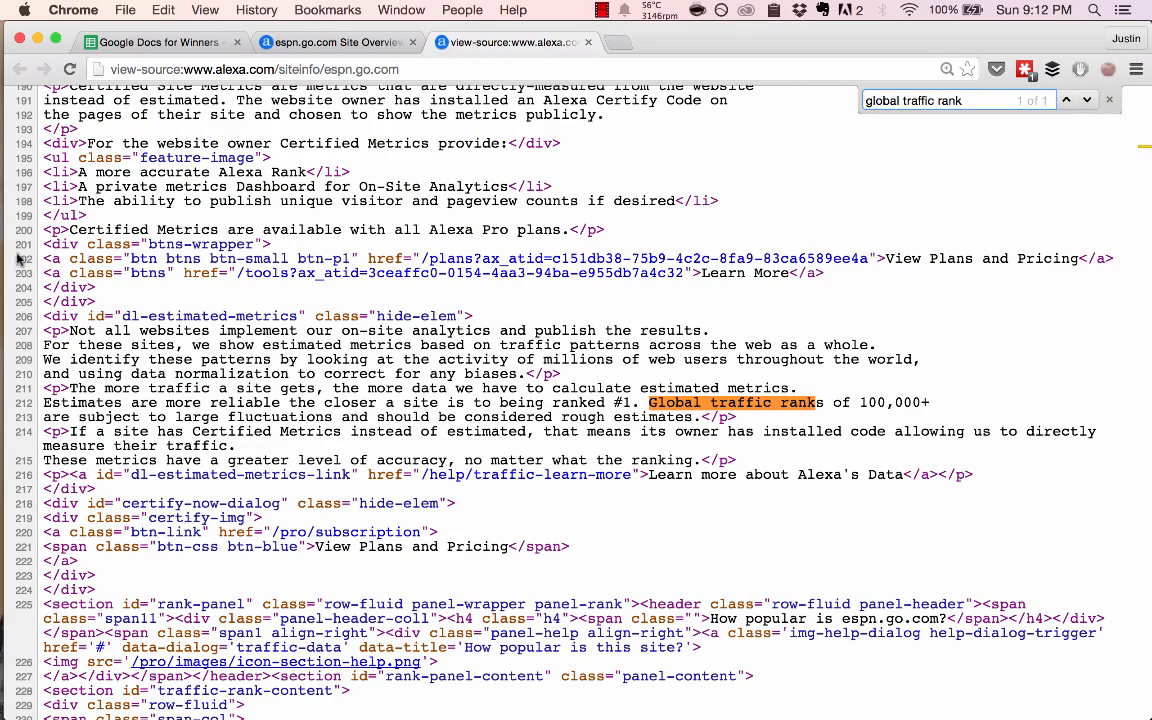
pyautogui.scroll(1, 250, 310)
pyautogui.scroll(10, 260, 328)
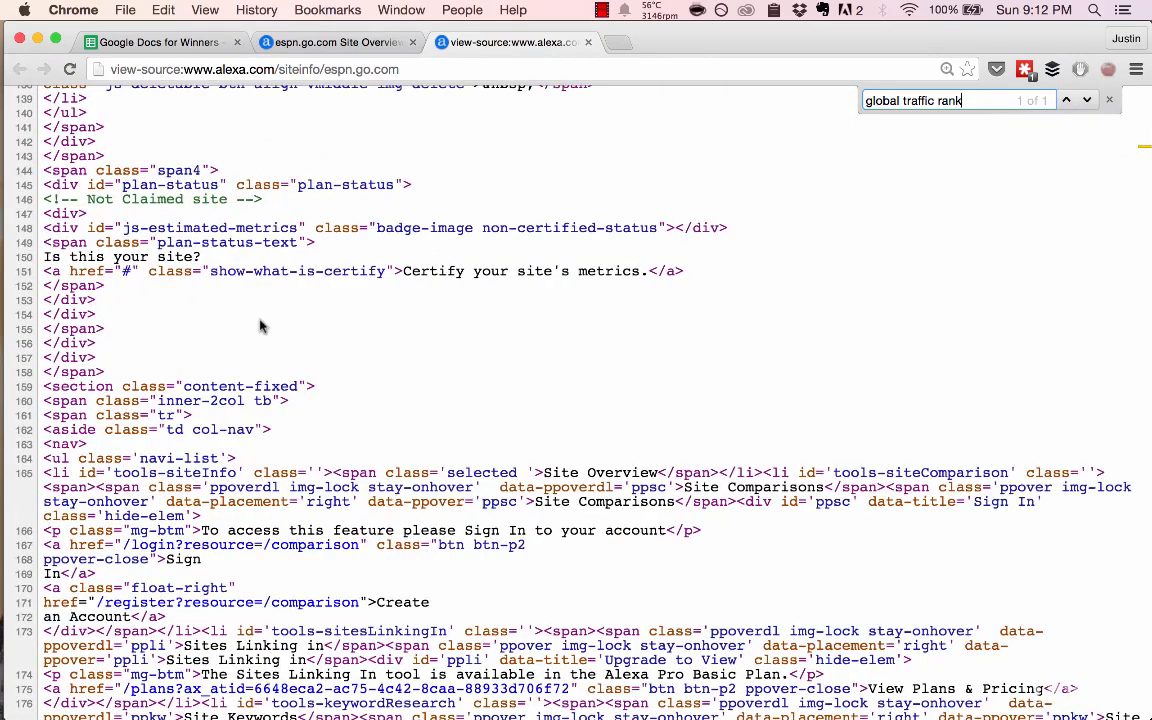
# Check the Global Rank section on Alexa's espn.go.com overview page and return to the spreadsheet.
pyautogui.hotkey('ctrl', 'shift', 'Tab')
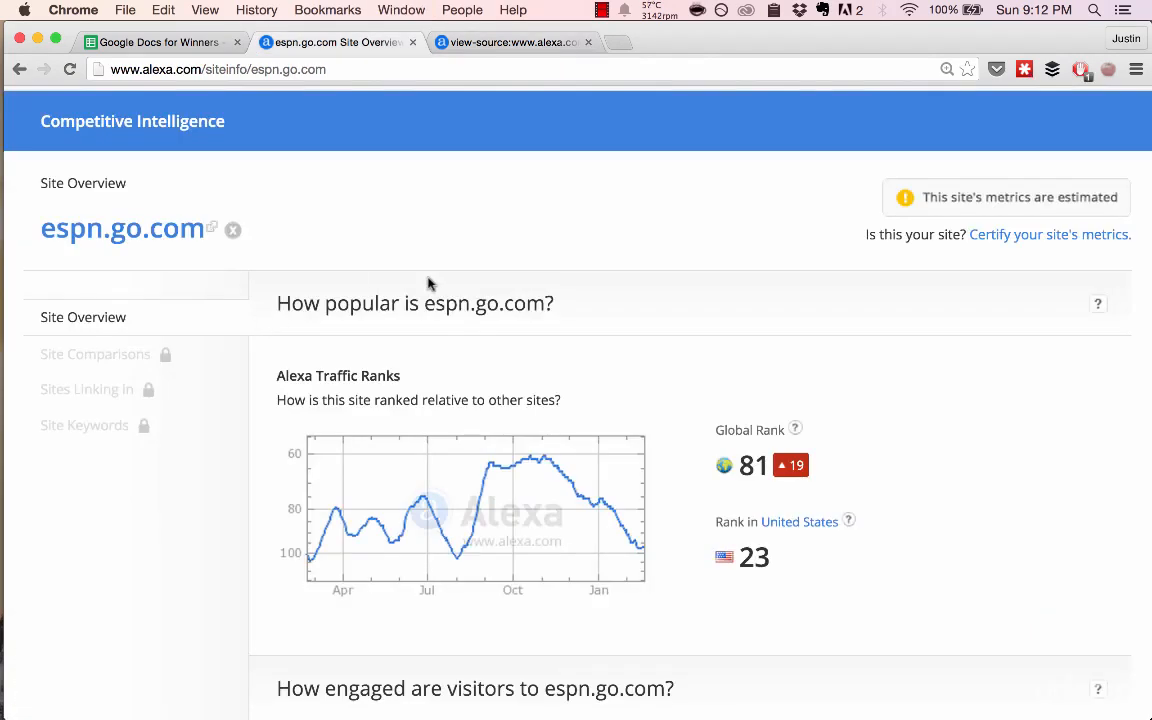
pyautogui.scroll(2, 427, 283)
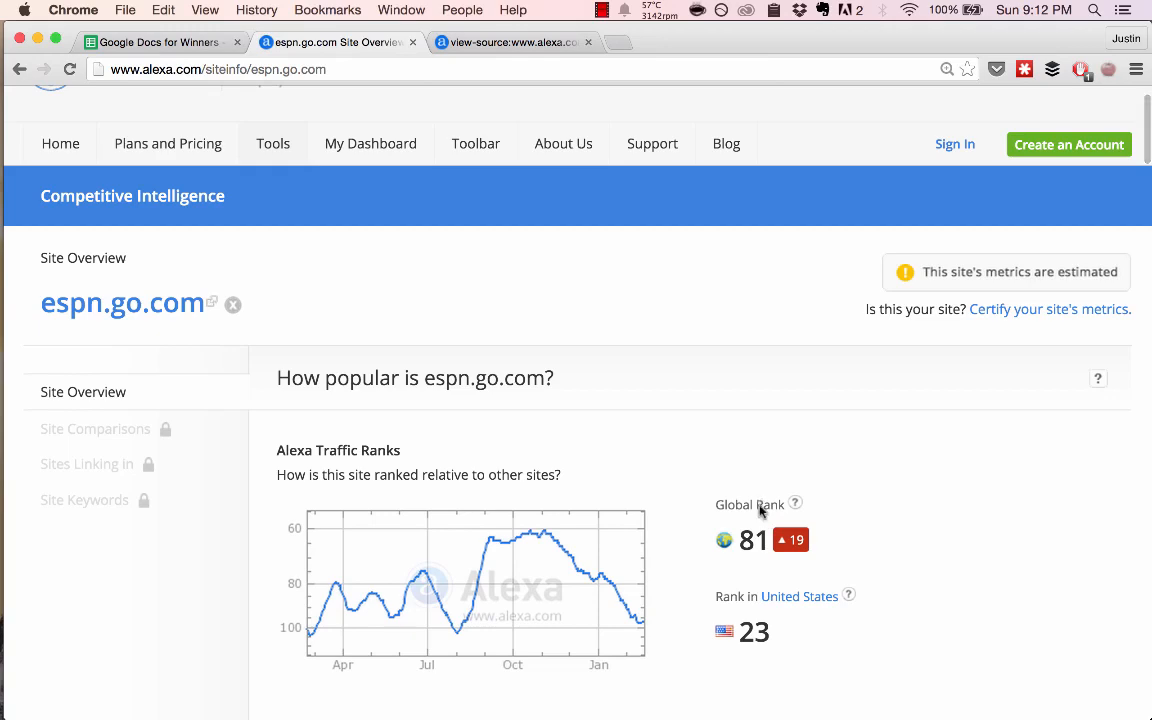
pyautogui.scroll(2, 757, 515)
pyautogui.scroll(-5, 759, 512)
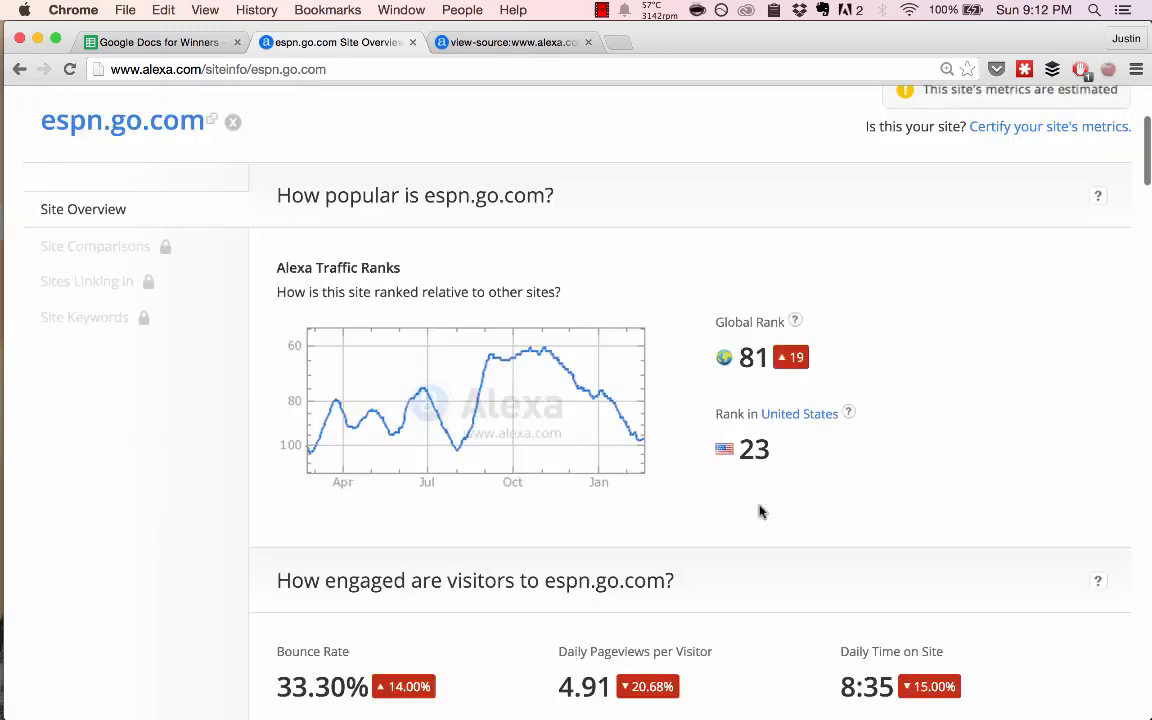
pyautogui.press('super+1')
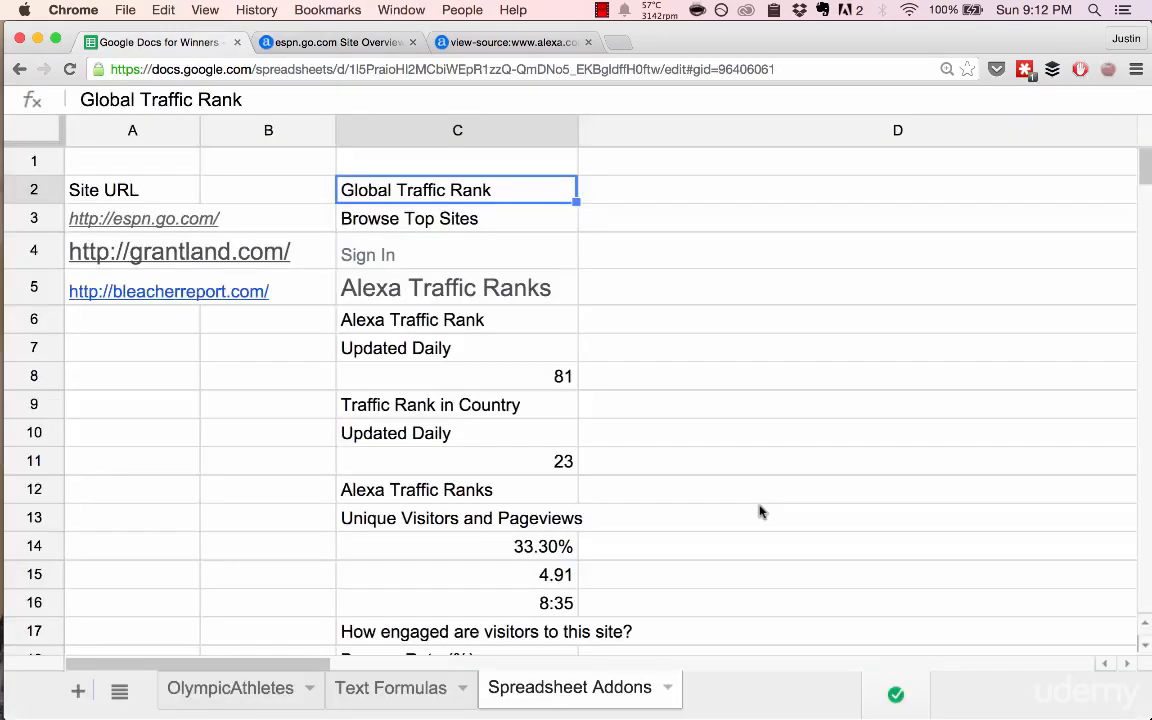
# Search the Alexa page source for the value 81 from cell C8 and examine the strong tags enclosing it.
pyautogui.click(452, 286)
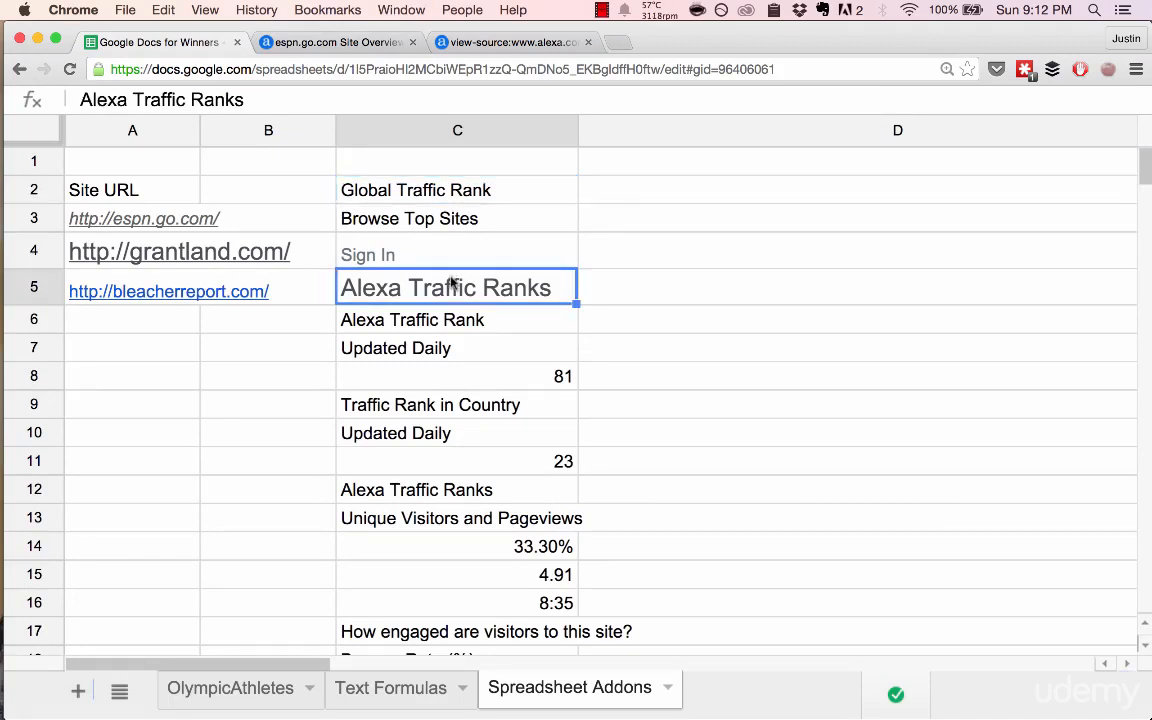
pyautogui.click(446, 349)
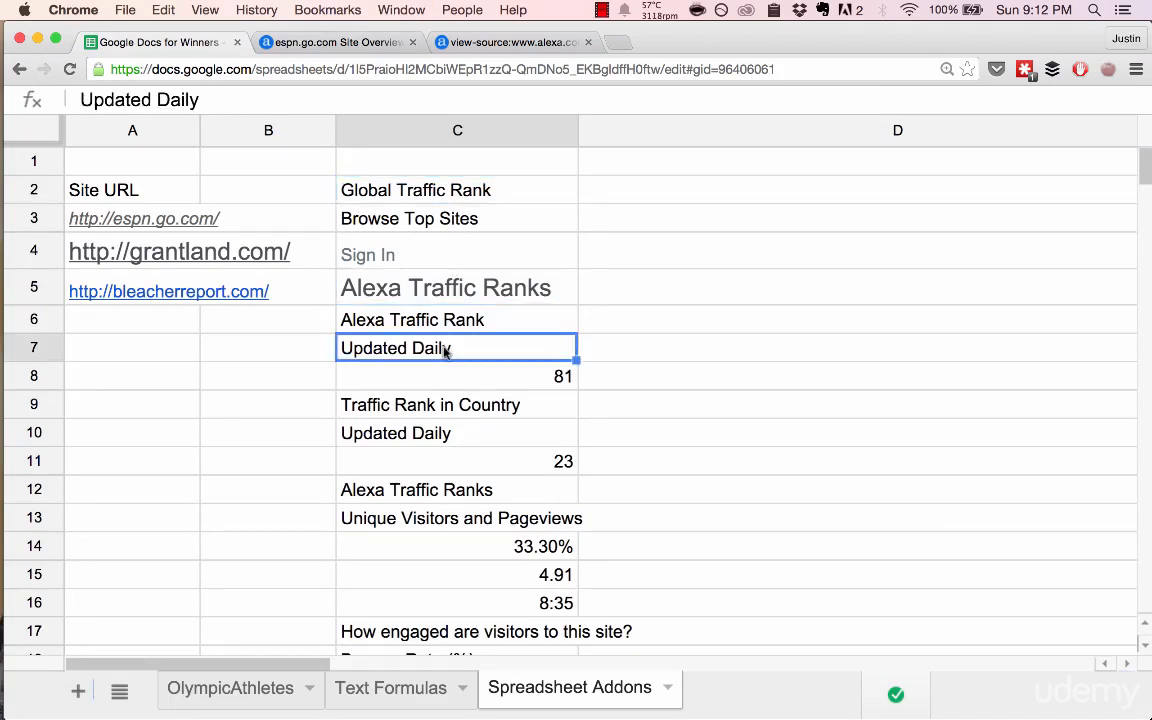
pyautogui.click(485, 378)
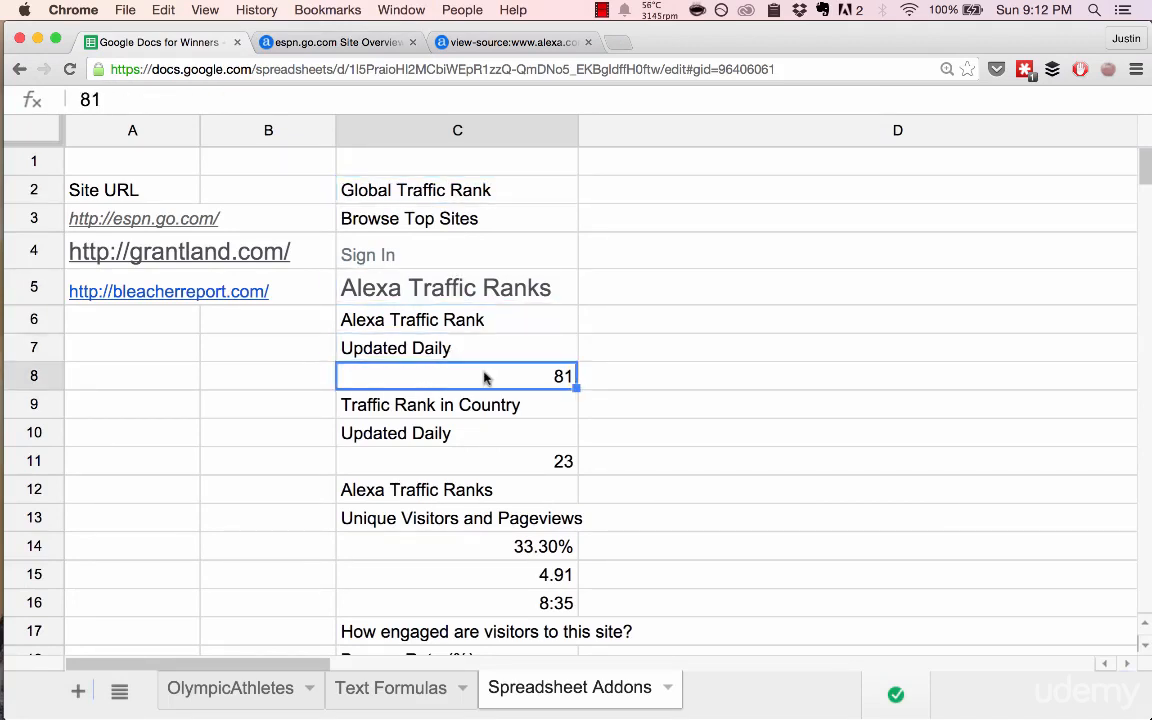
pyautogui.hotkey('ctrl', 'Tab')
pyautogui.hotkey('ctrl', 'Tab')
pyautogui.write('8')
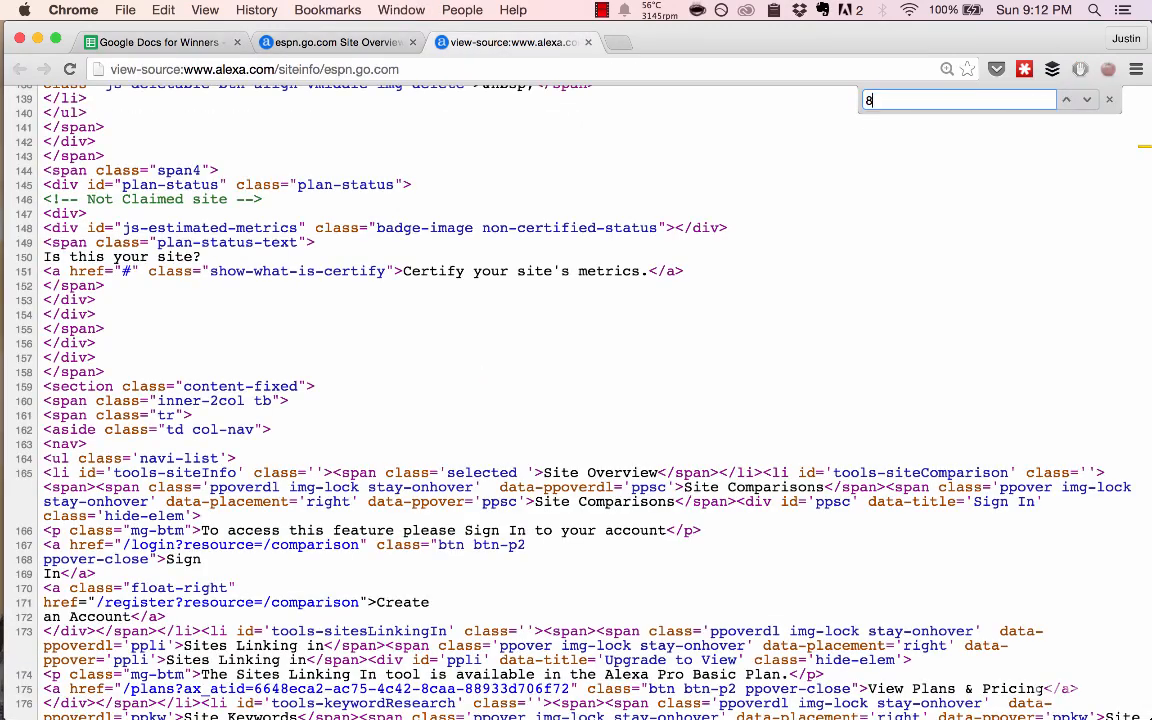
pyautogui.write('1')
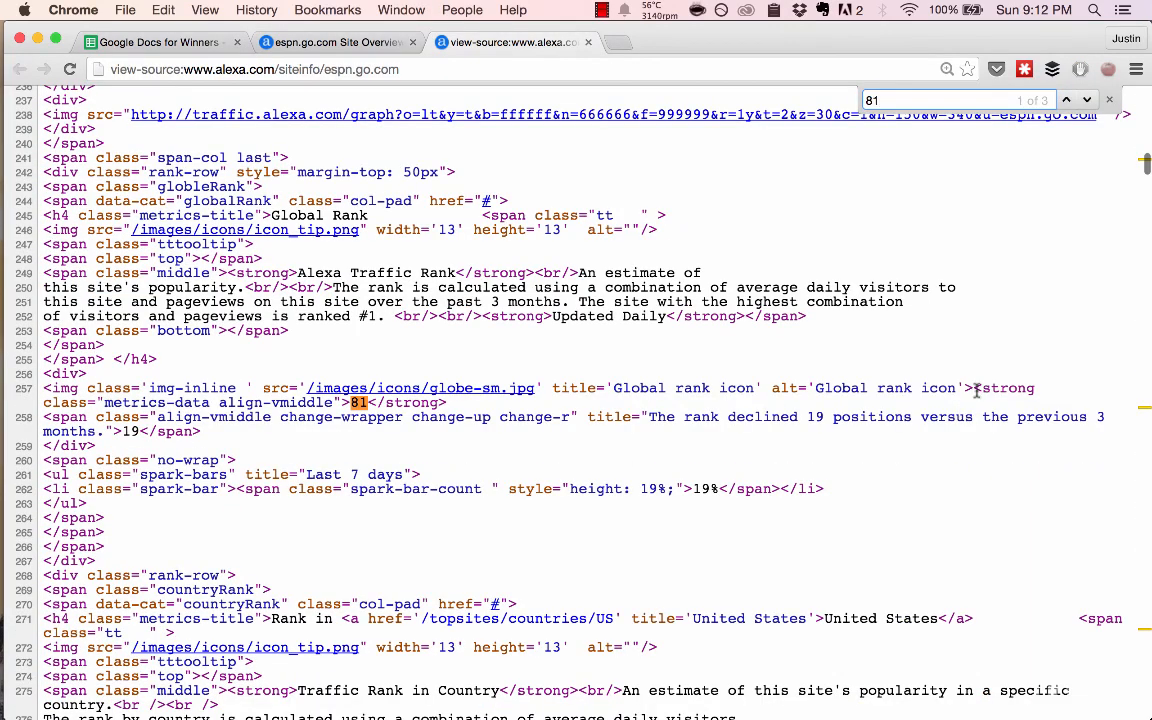
pyautogui.moveTo(974, 388); pyautogui.dragTo(1035, 388)
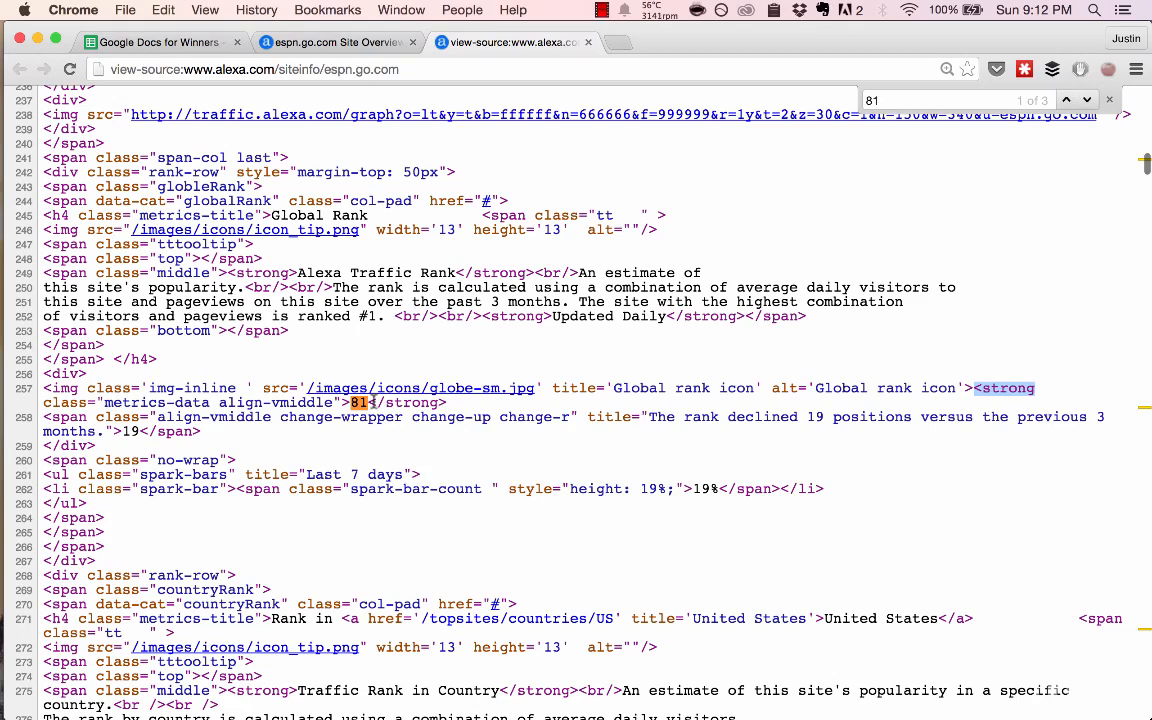
pyautogui.moveTo(371, 402); pyautogui.dragTo(451, 402)
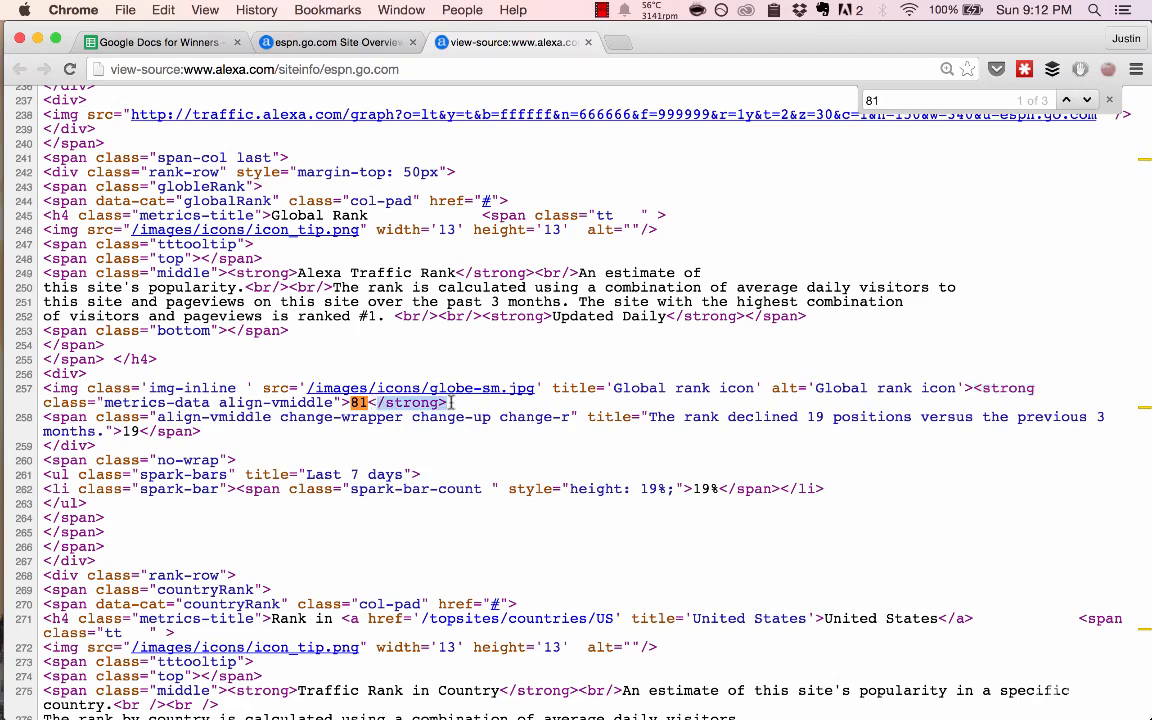
# Return to the spreadsheet and reorder its browser tab to sit between the Alexa overview and page source tabs.
pyautogui.press('super+alt+Left')
pyautogui.press('super+alt+Left')
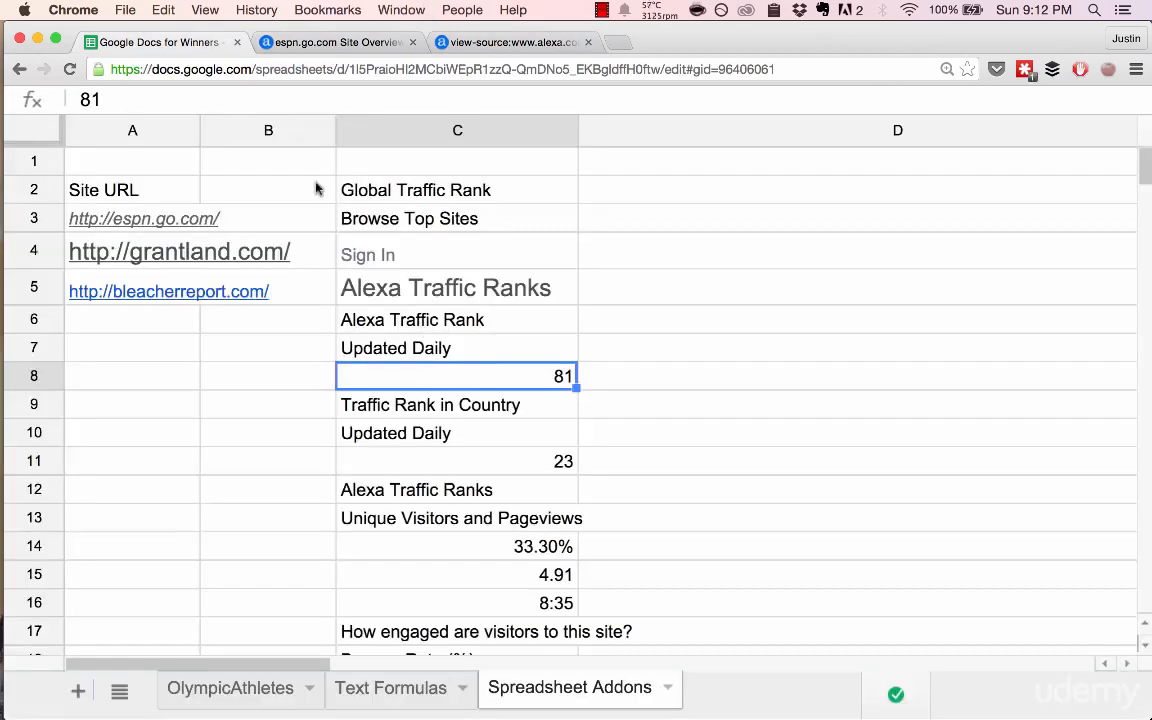
pyautogui.moveTo(123, 44); pyautogui.dragTo(417, 44)
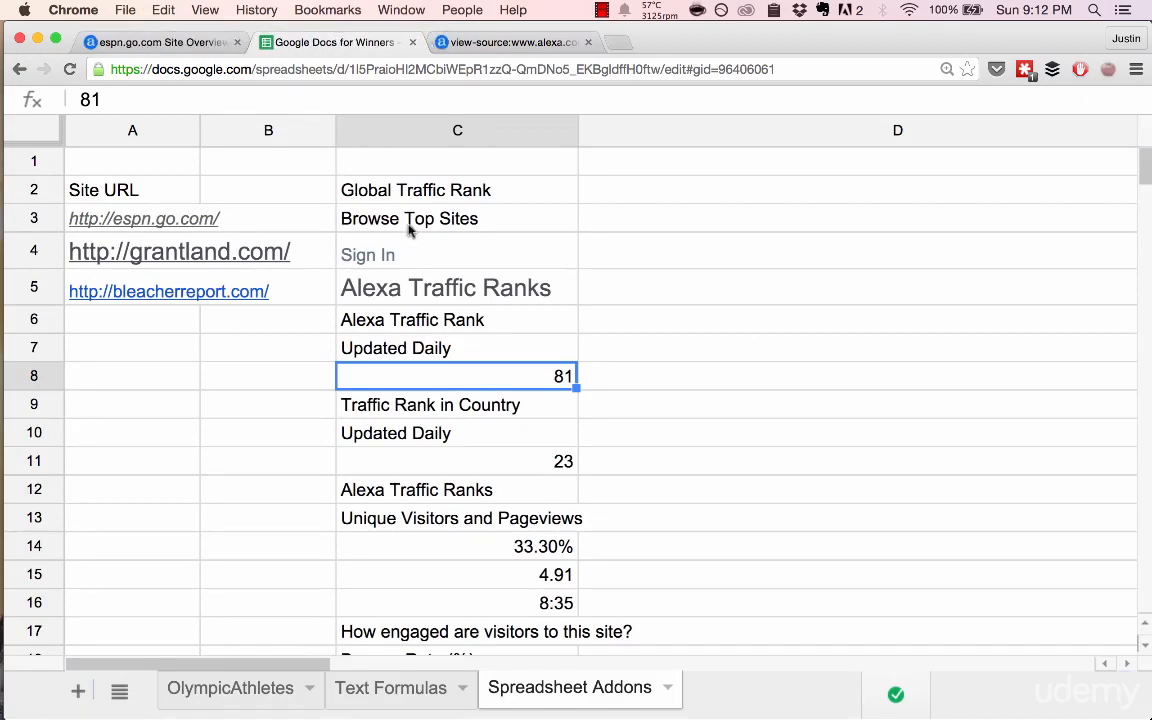
# Review the data imported down column C and the IMPORTXML formula in cell C3.
pyautogui.moveTo(362, 188); pyautogui.dragTo(470, 512)
pyautogui.click(527, 267)
pyautogui.scroll(3, 527, 260)
pyautogui.click(480, 197)
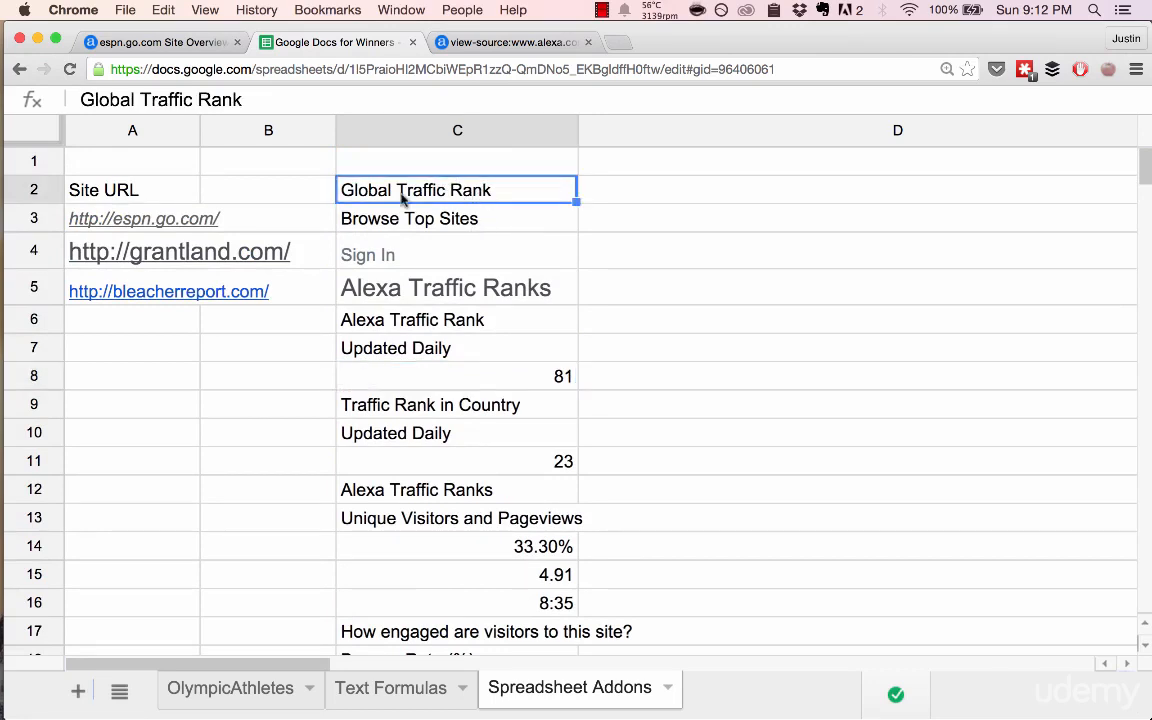
pyautogui.press('Down')
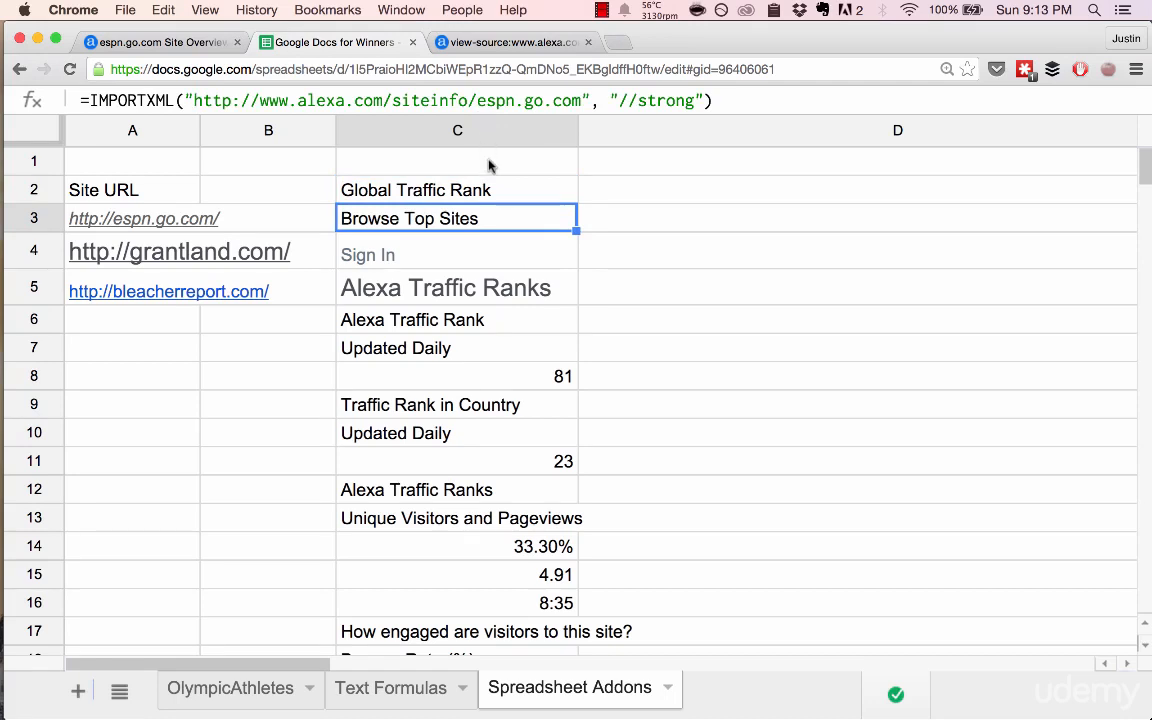
# Bold the Global Traffic Rank and Site URL headers in row 2.
pyautogui.click(428, 188)
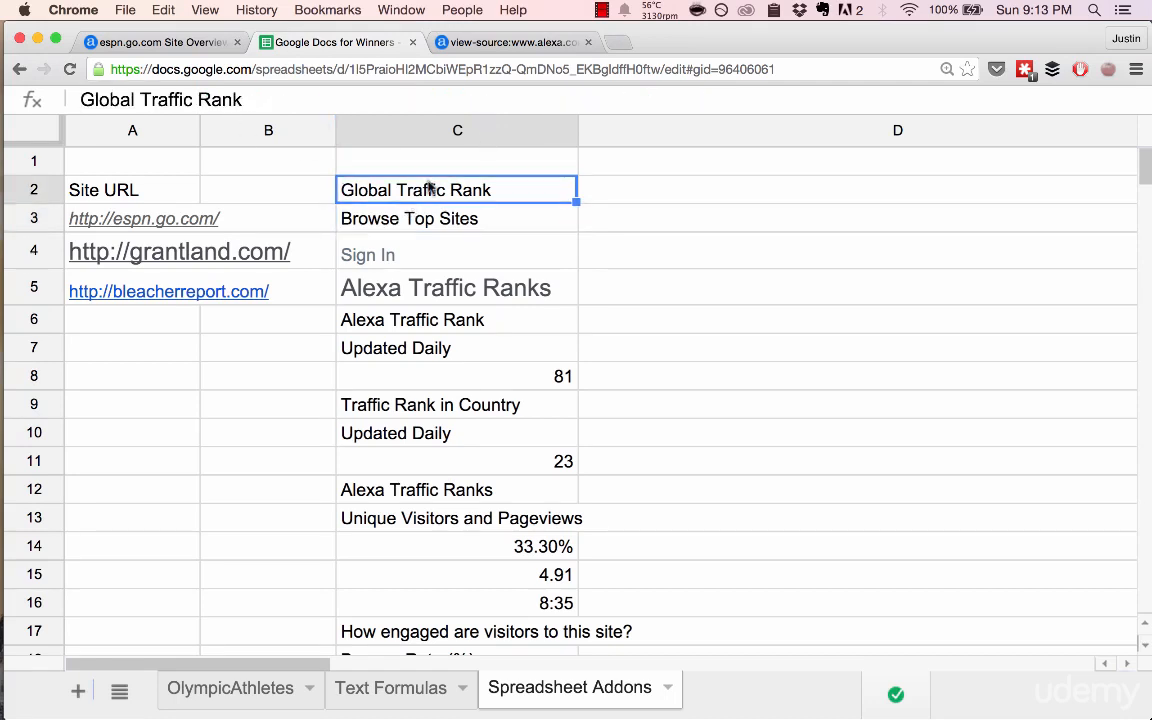
pyautogui.hotkey('ctrl', 'b')
pyautogui.click(440, 218)
pyautogui.click(180, 193)
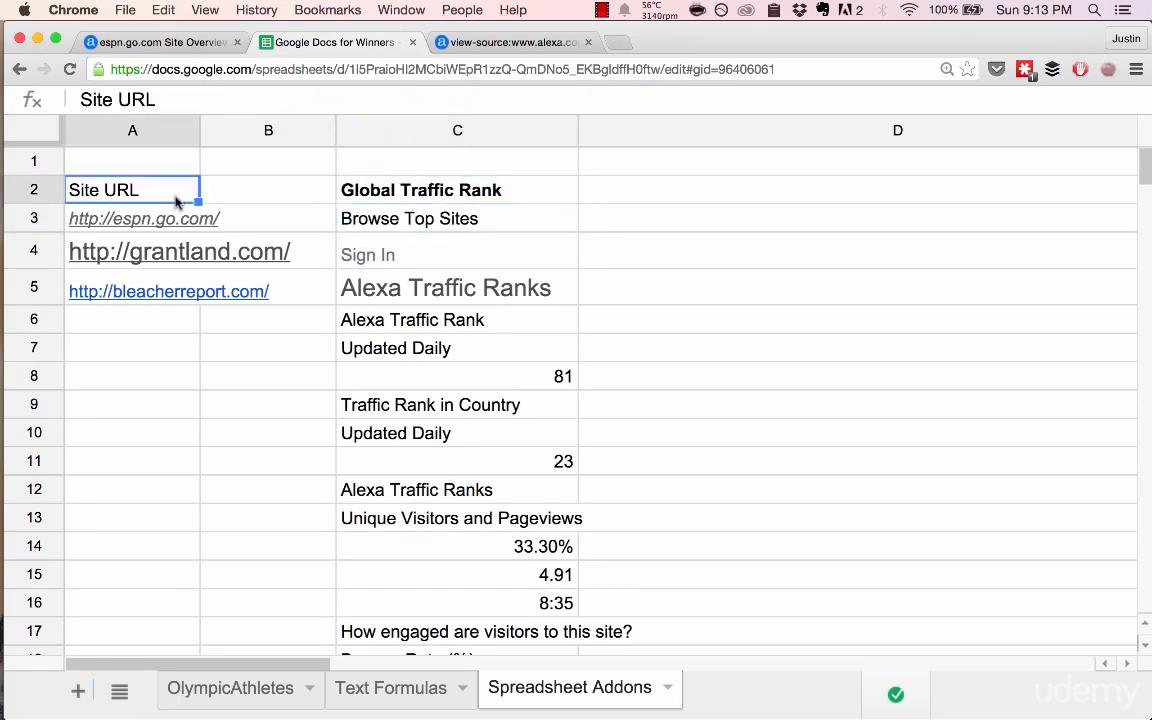
pyautogui.hotkey('ctrl', 'b')
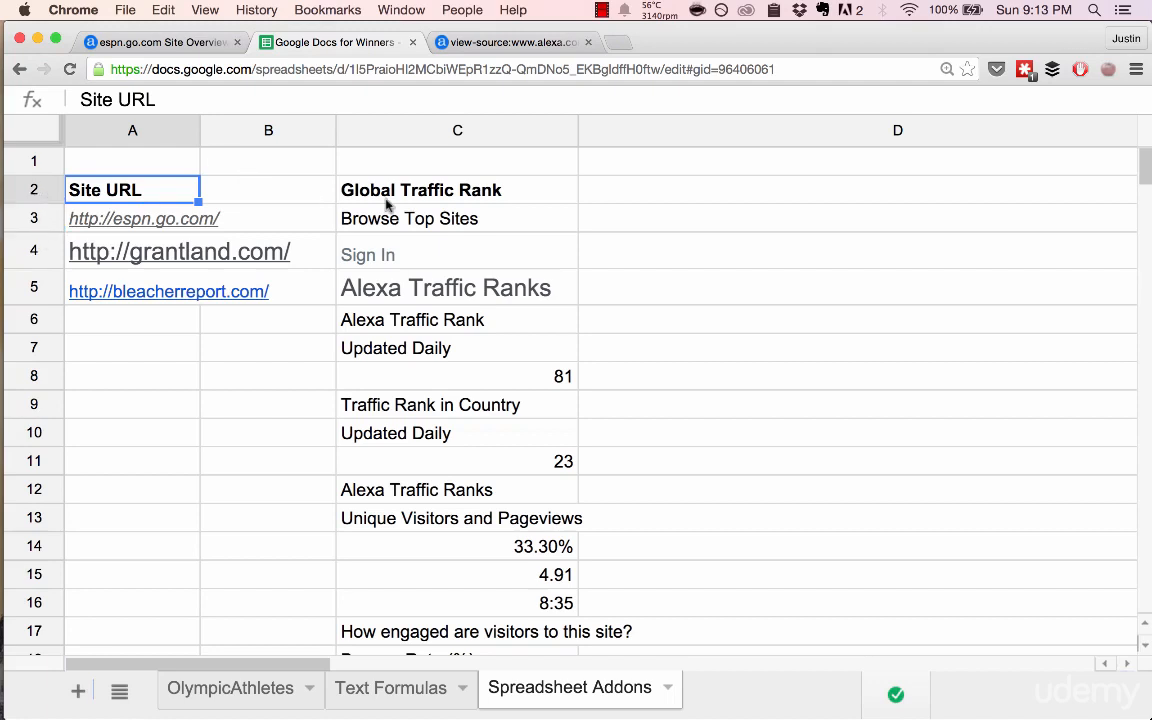
# Insert a blank row above row 3 to separate the headers from the data.
pyautogui.click(398, 222)
pyautogui.rightClick(46, 218)
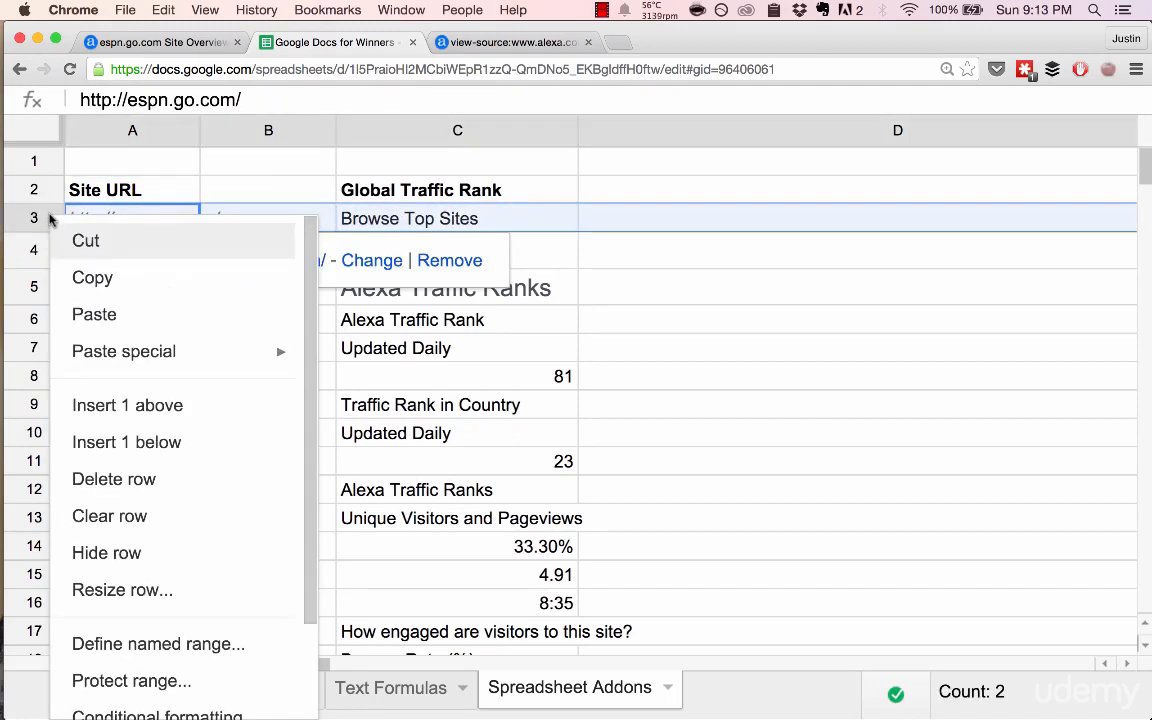
pyautogui.click(115, 408)
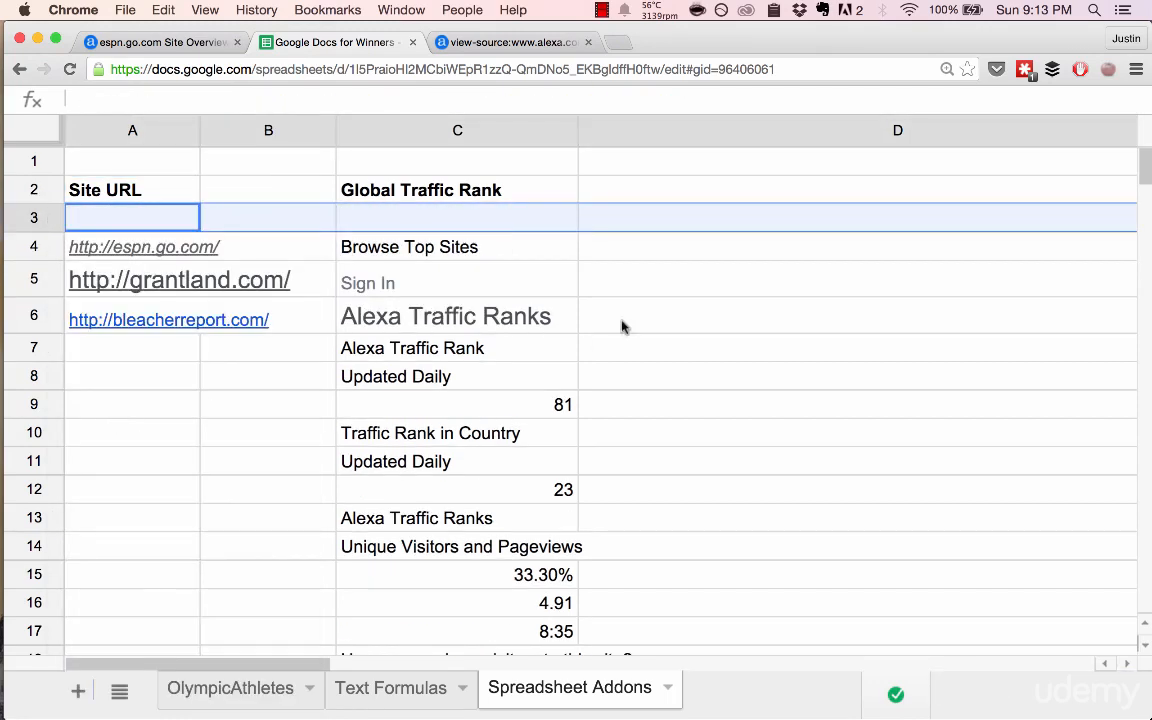
# Review the //strong query in C4's formula and examine the class attribute of the strong tag around 81 in the source.
pyautogui.click(487, 249)
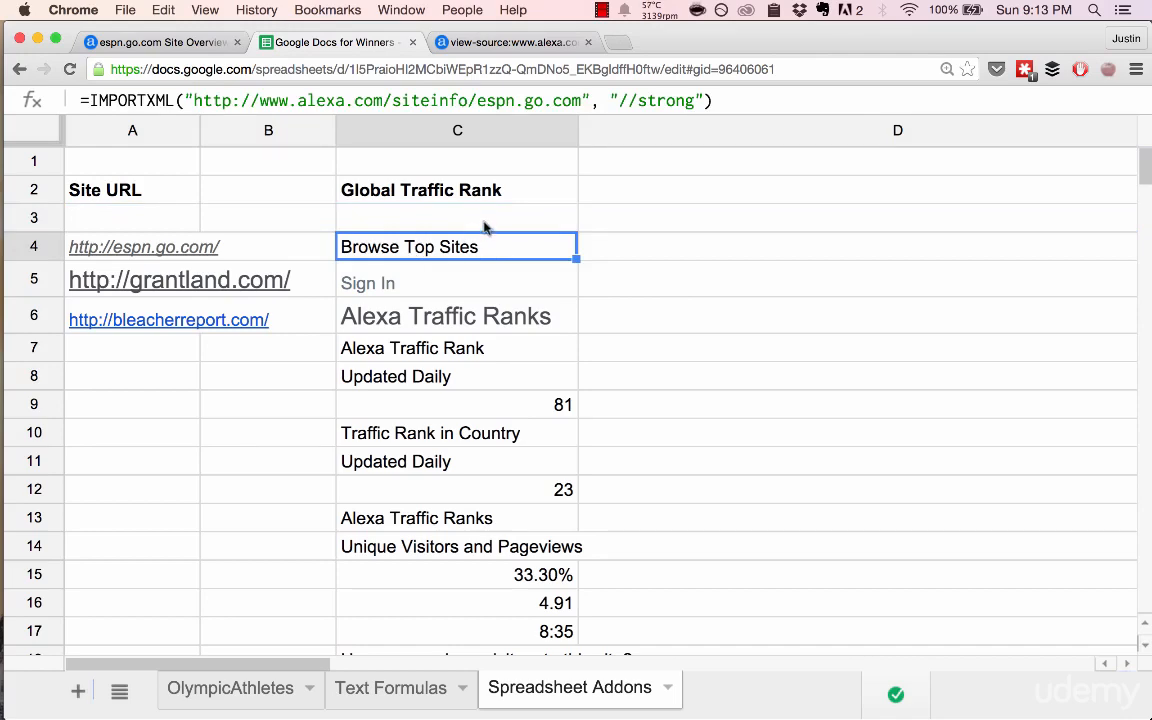
pyautogui.click(693, 100)
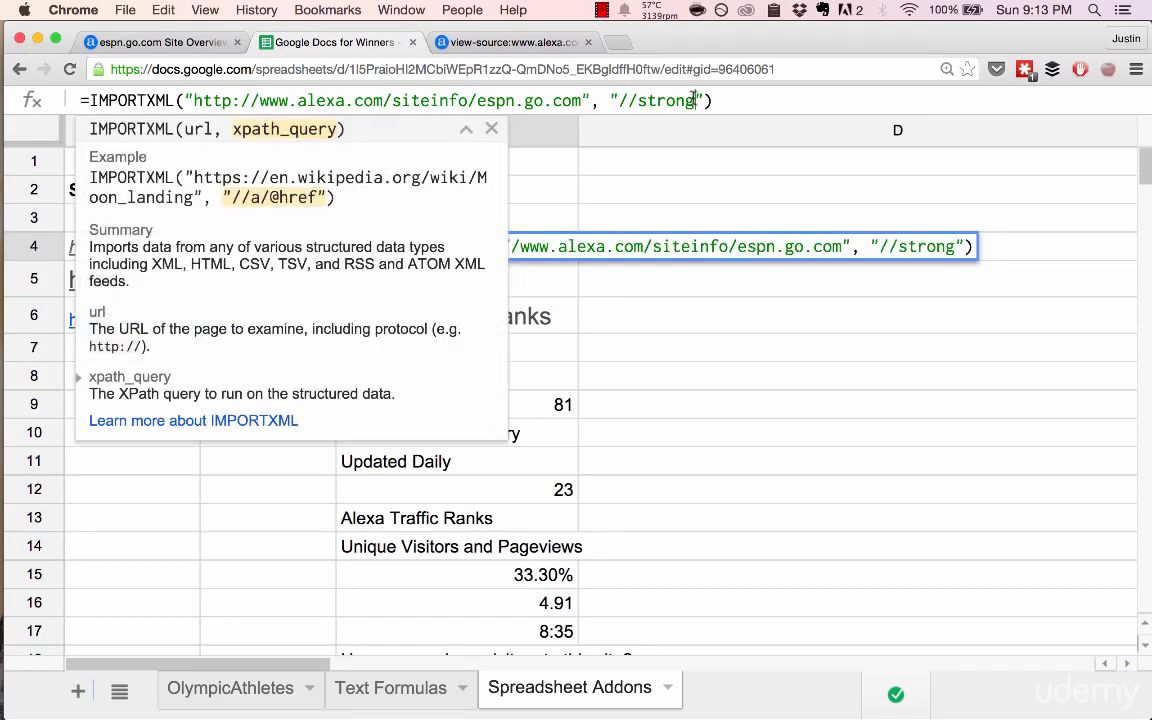
pyautogui.click(690, 310)
pyautogui.click(518, 247)
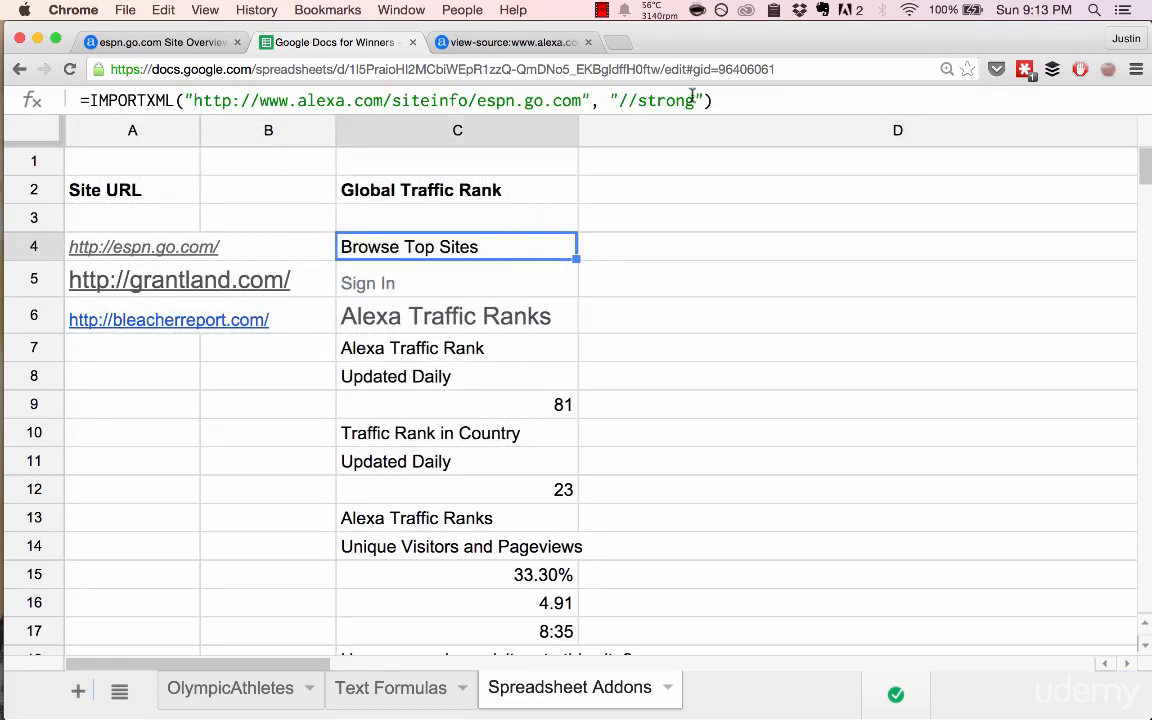
pyautogui.hotkey('ctrl', 'Tab')
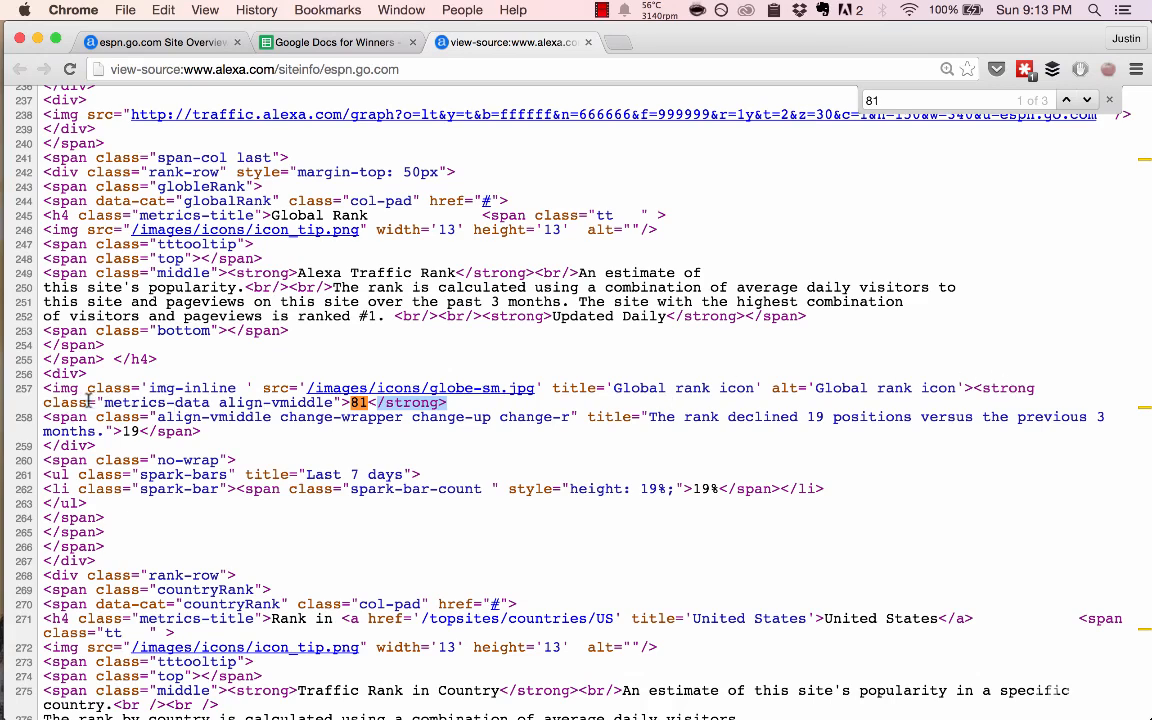
pyautogui.moveTo(44, 408); pyautogui.dragTo(336, 403)
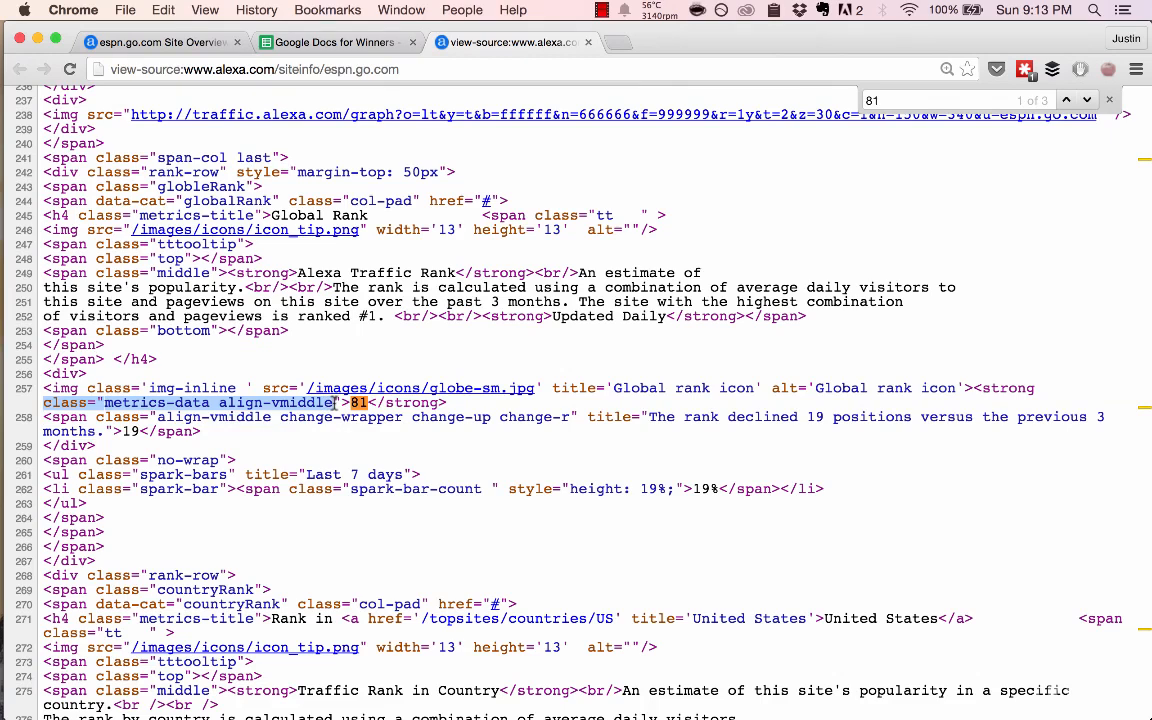
pyautogui.hotkey('ctrl', 'shift', 'Tab')
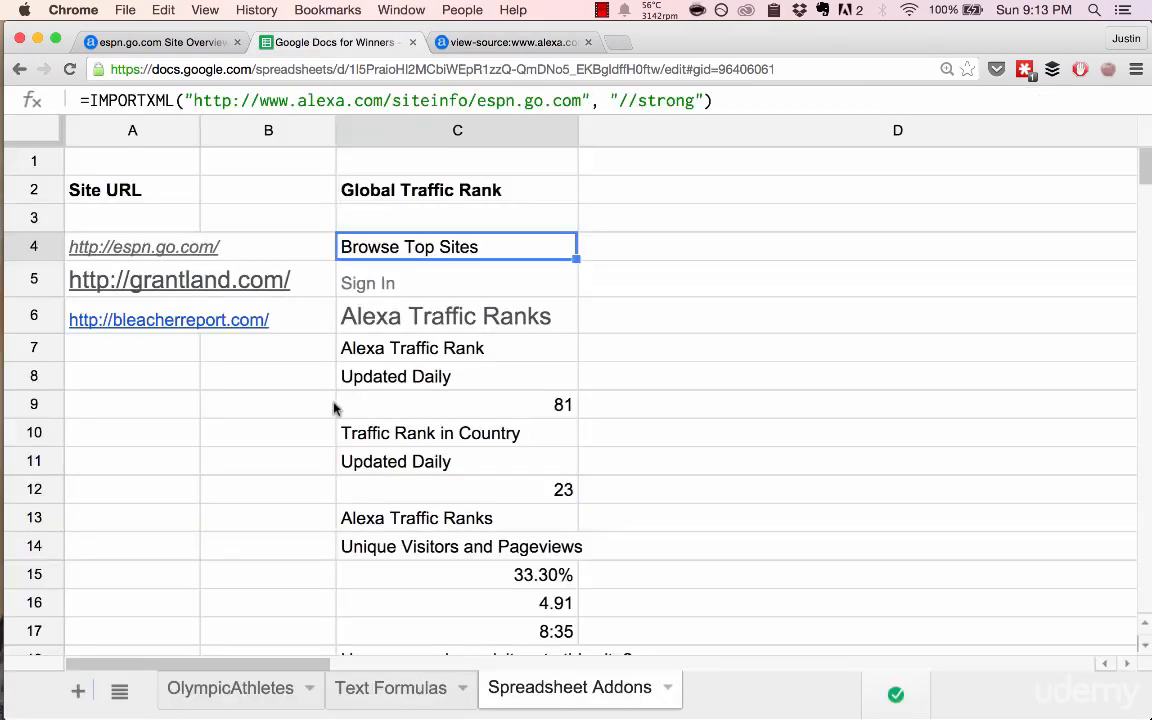
pyautogui.doubleClick(486, 250)
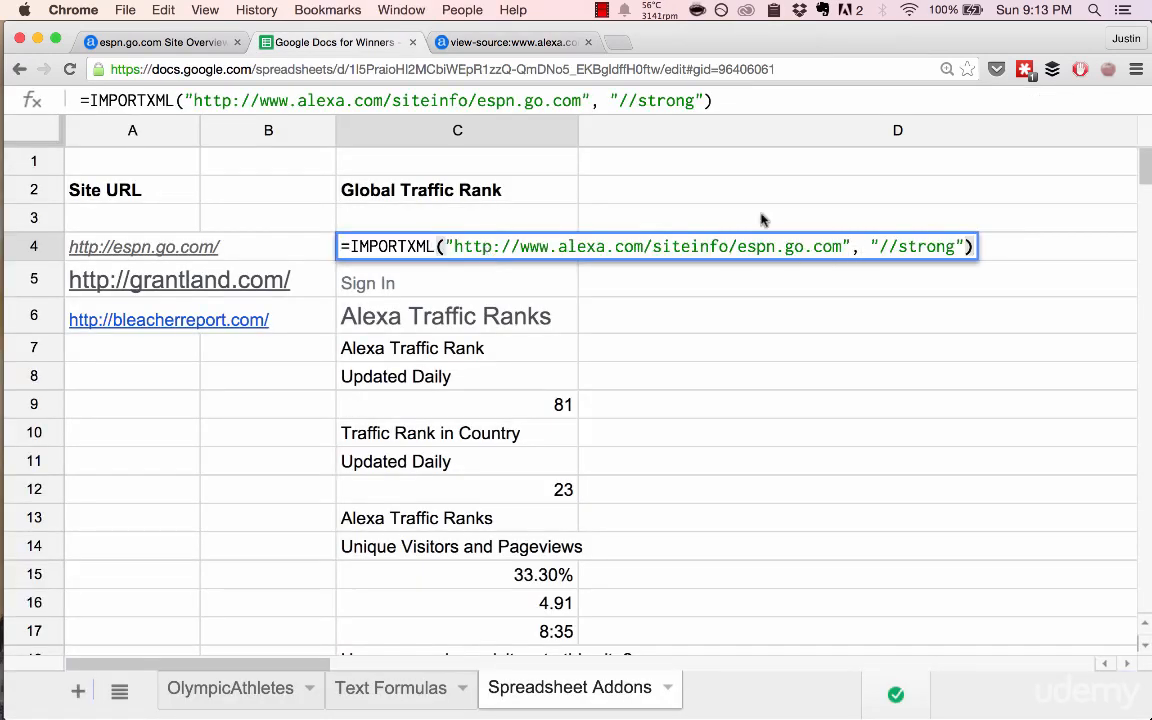
pyautogui.click(625, 97)
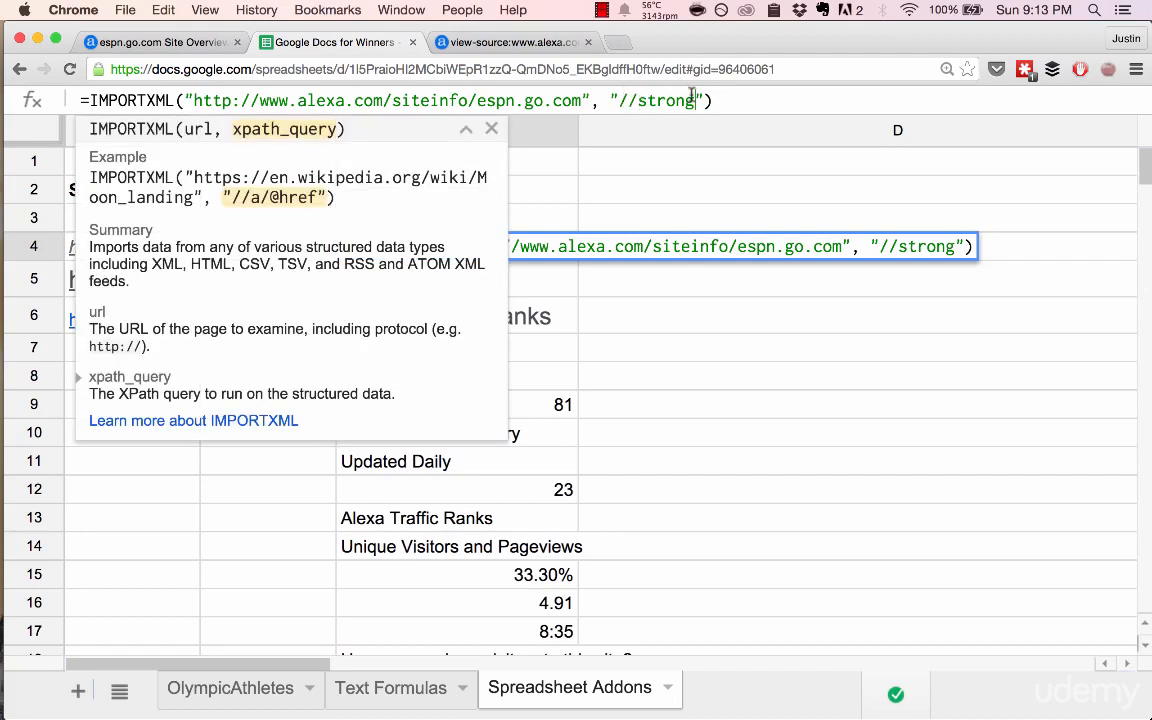
pyautogui.write('[')
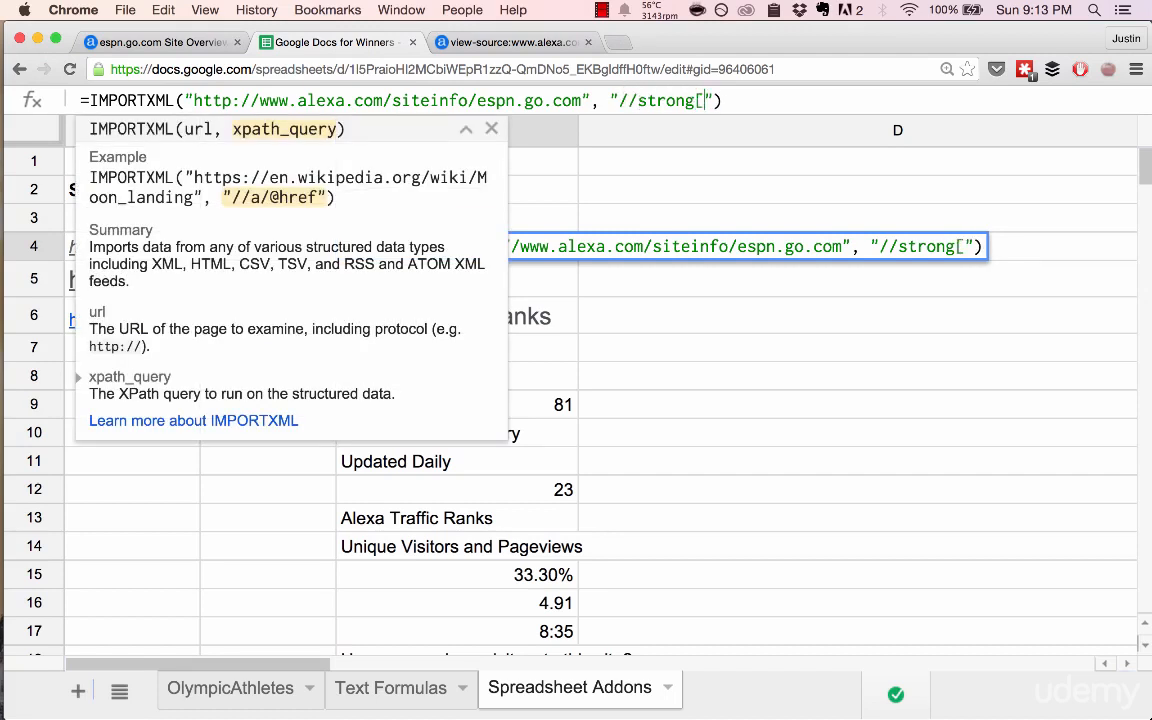
pyautogui.write('@class')
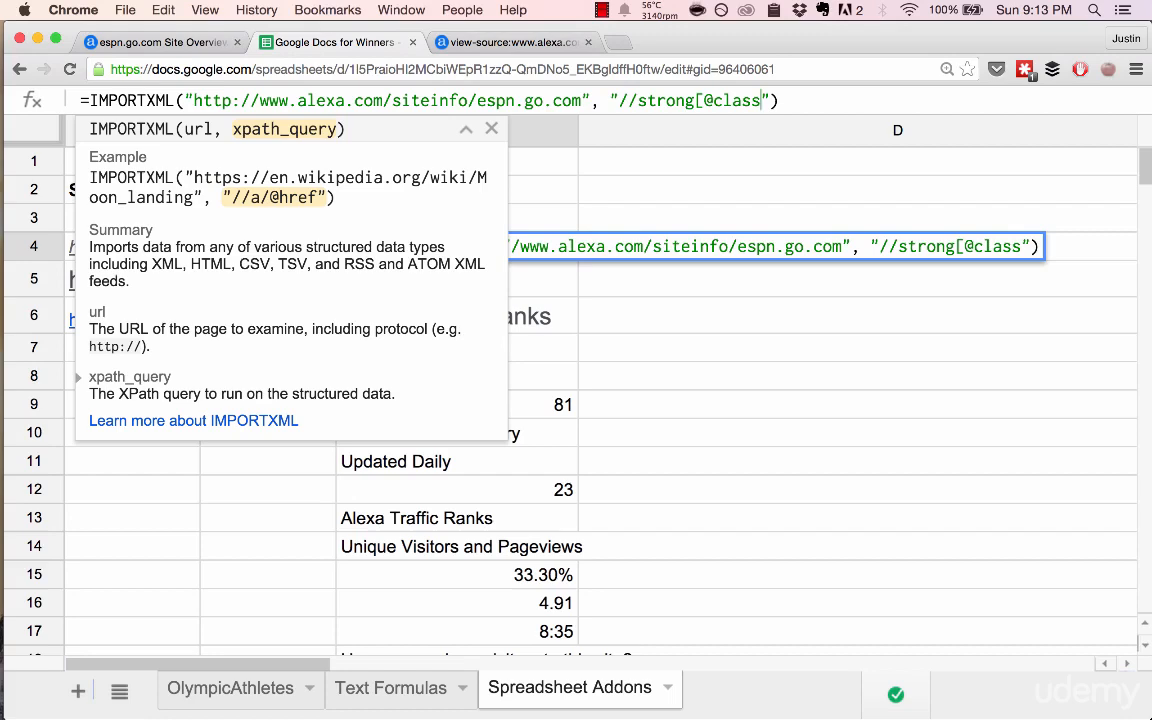
pyautogui.write('=')
pyautogui.click(510, 42)
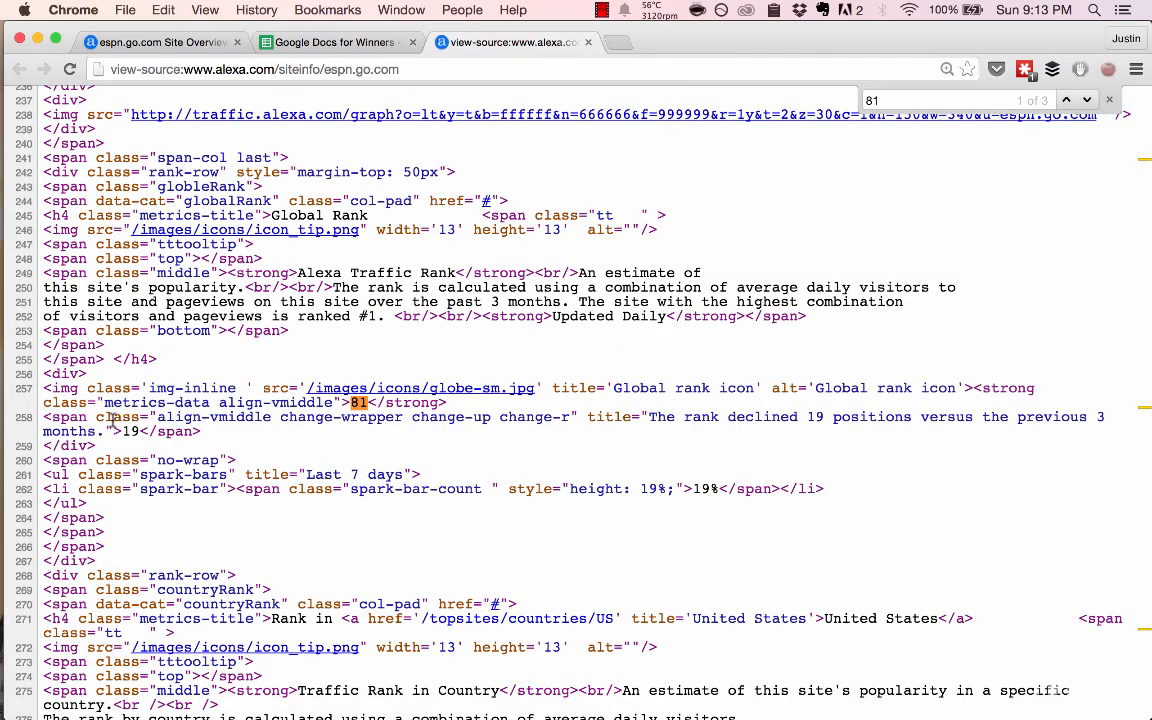
pyautogui.moveTo(157, 413); pyautogui.dragTo(314, 460)
pyautogui.click(228, 413)
pyautogui.moveTo(102, 402); pyautogui.dragTo(122, 402)
pyautogui.moveTo(243, 399); pyautogui.dragTo(334, 403)
pyautogui.press('super+c')
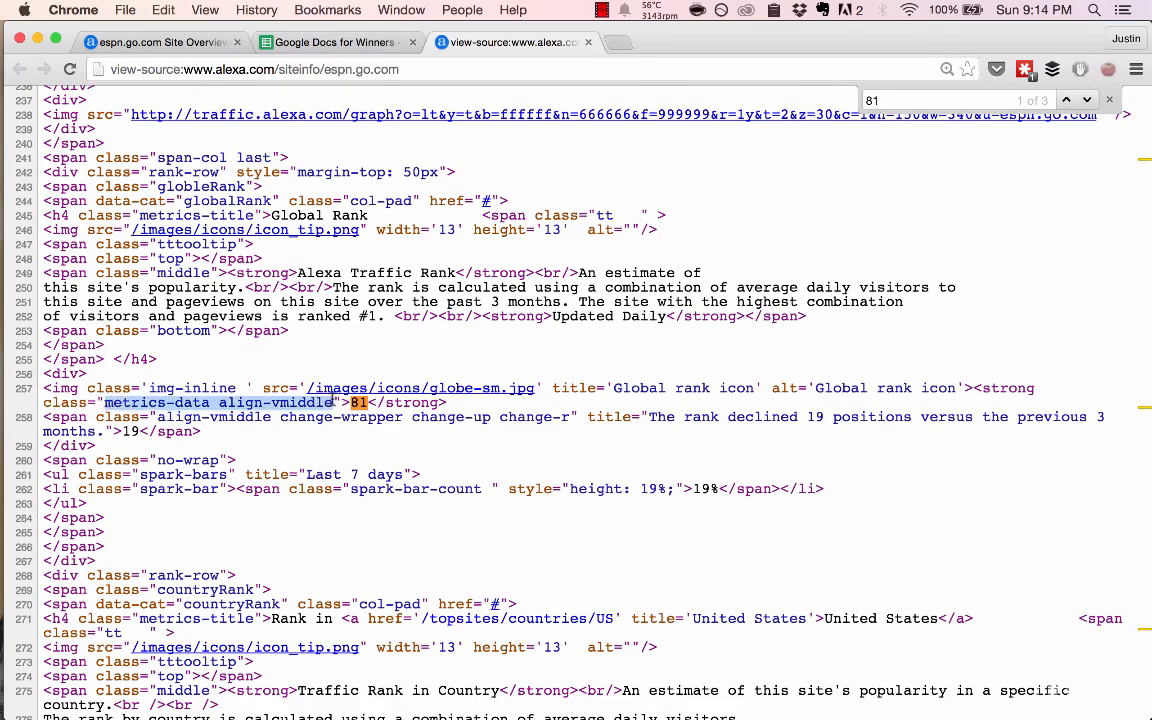
pyautogui.press('super+alt+Left')
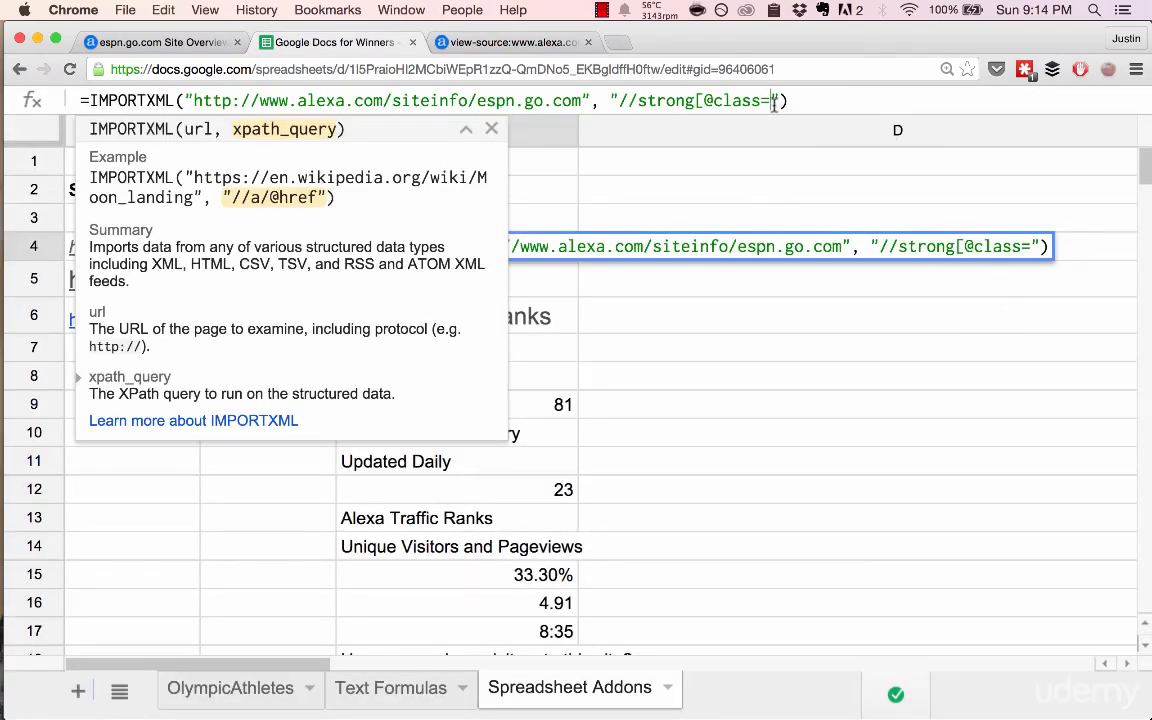
pyautogui.press('super+v')
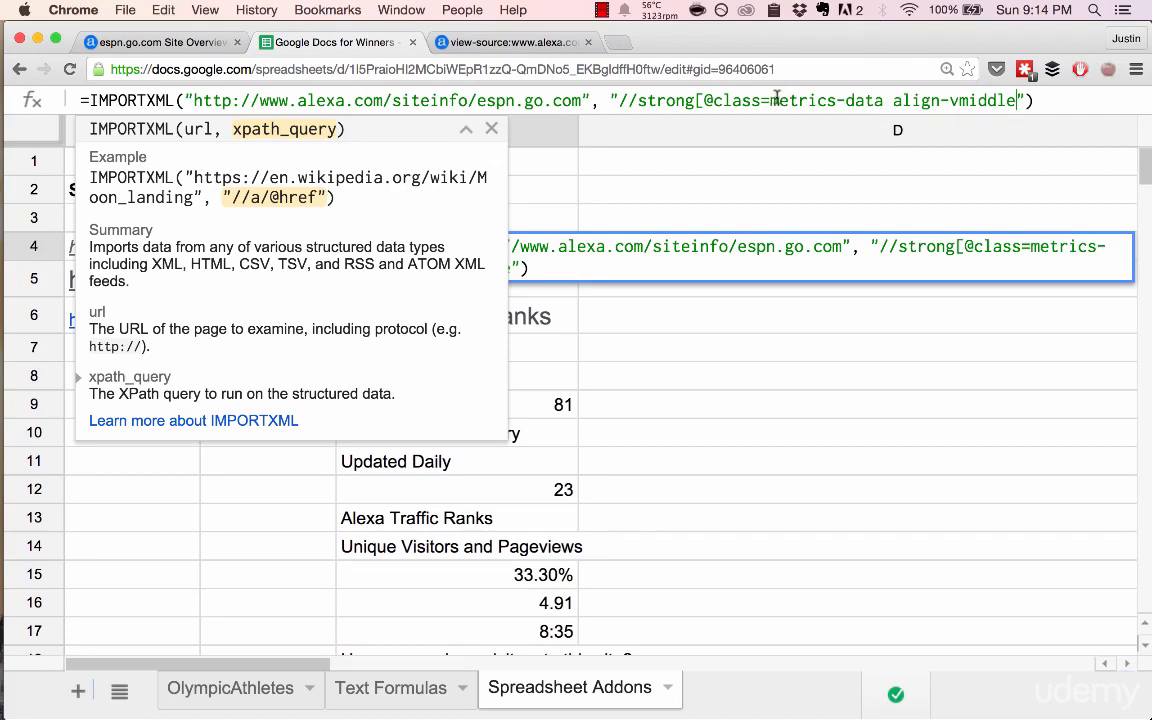
# Enclose the class value in single quotes, close the filter with a square bracket, and commit the formula in C4.
pyautogui.click(770, 100)
pyautogui.write("'")
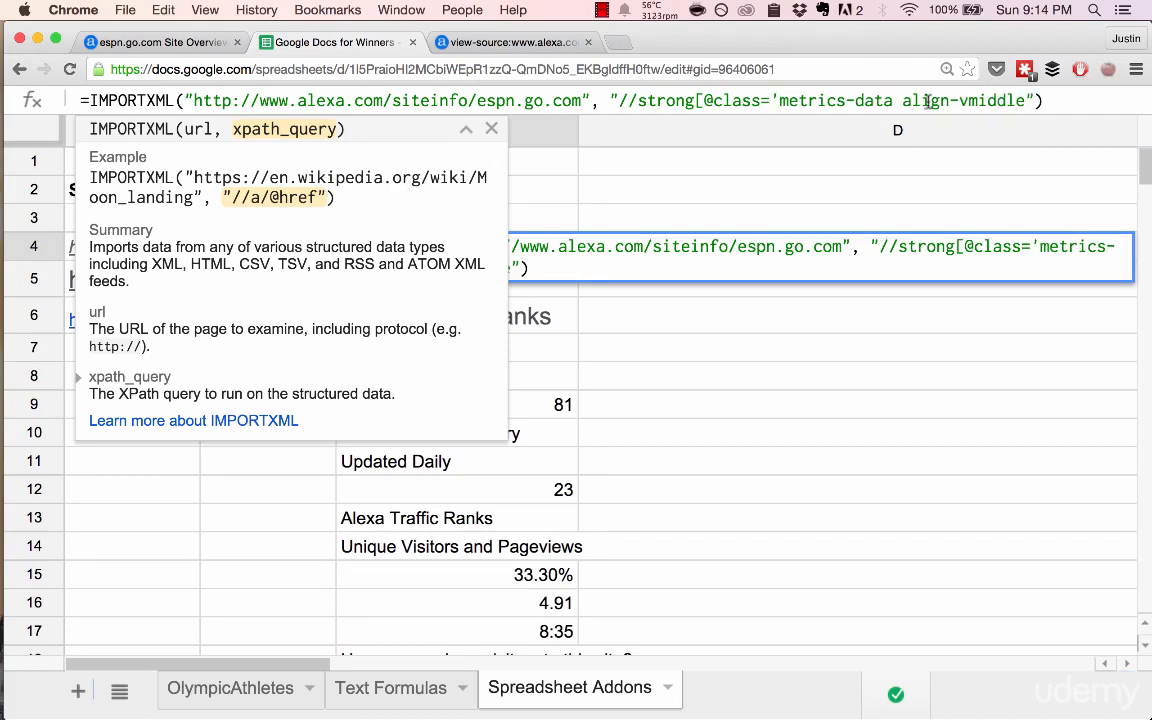
pyautogui.click(1026, 100)
pyautogui.write("'")
pyautogui.write(']')
pyautogui.press('Return')
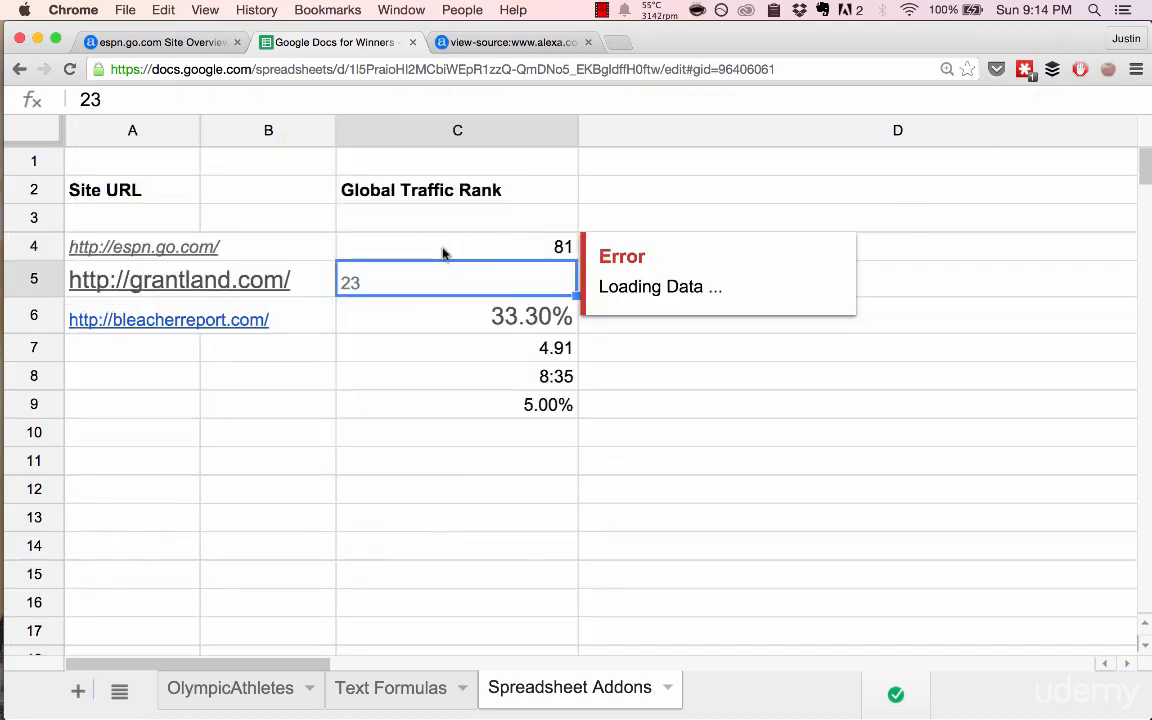
# Check C4's filtered import against the metrics-data align-vmiddle markup in the Alexa page source.
pyautogui.click(471, 250)
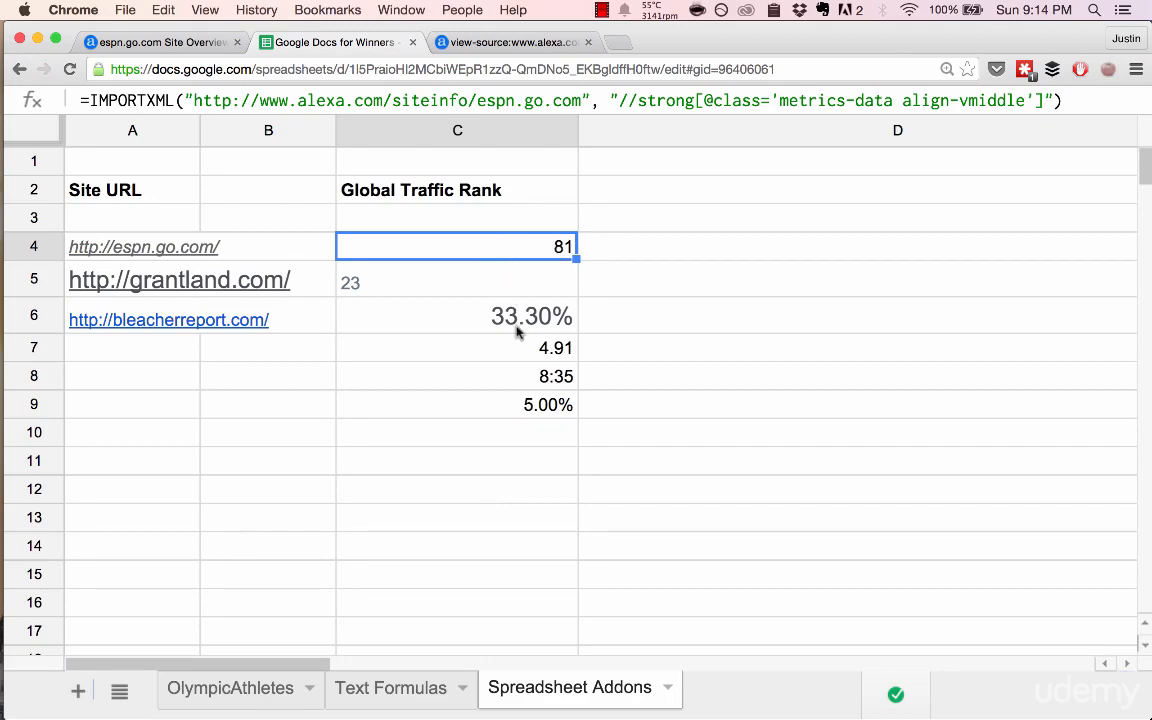
pyautogui.hotkey('ctrl', 'Tab')
pyautogui.scroll(-1, 549, 337)
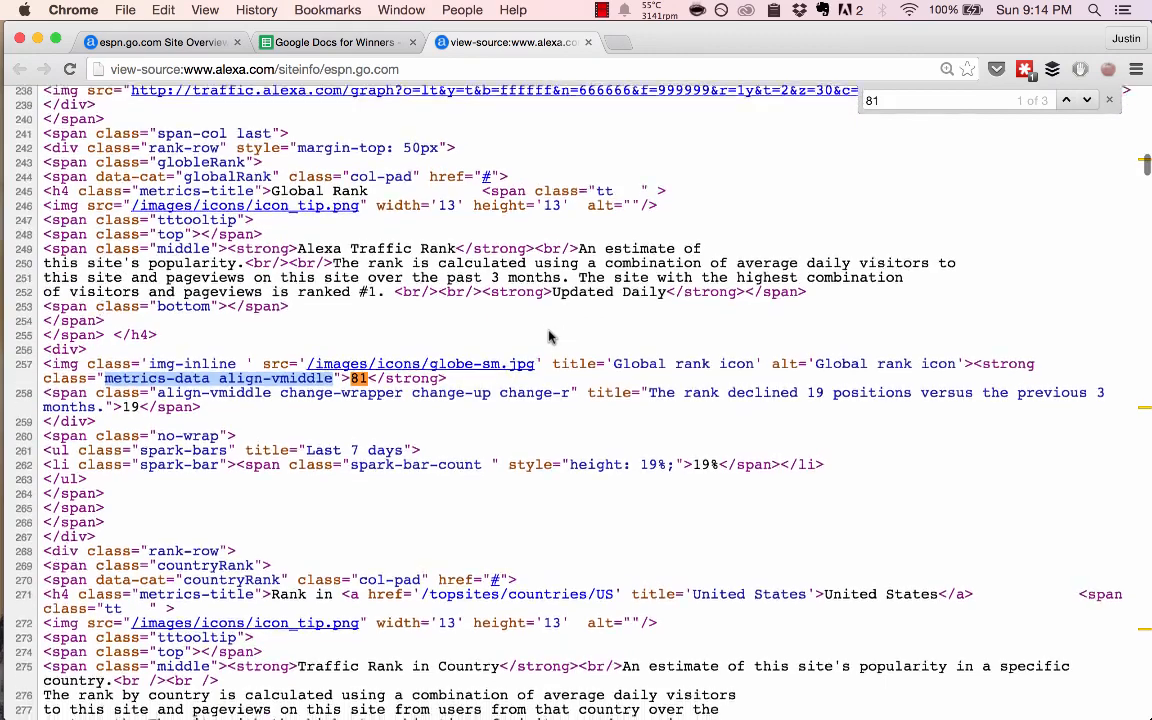
pyautogui.scroll(-3, 549, 337)
pyautogui.hotkey('ctrl', 'shift', 'Tab')
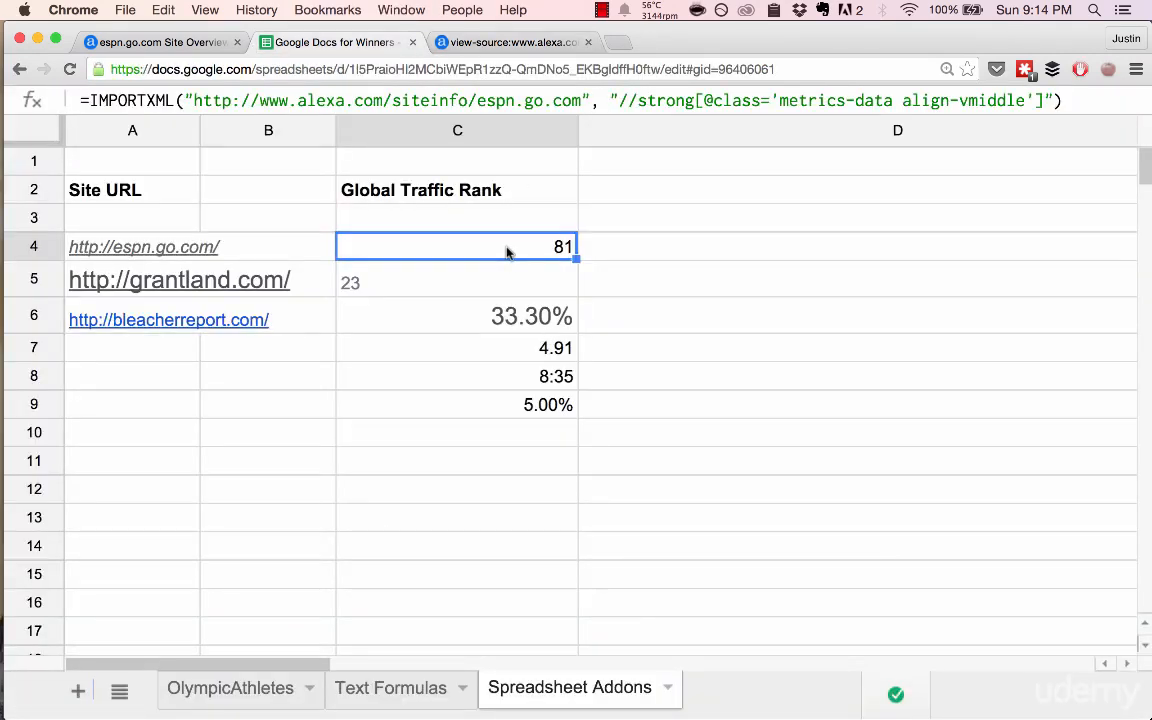
# Search the Alexa page source for the class value metrics-data align-vmiddle copied from C4's formula.
pyautogui.hotkey('ctrl', 'Tab')
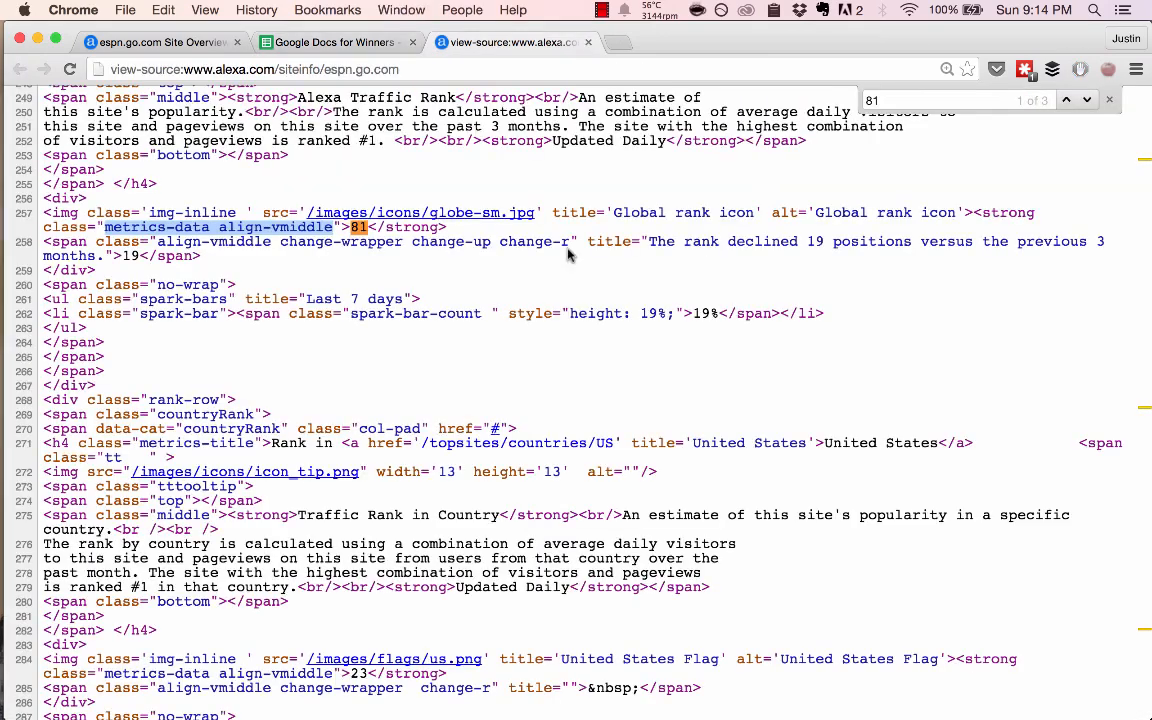
pyautogui.hotkey('ctrl', 'shift', 'Tab')
pyautogui.click(779, 100)
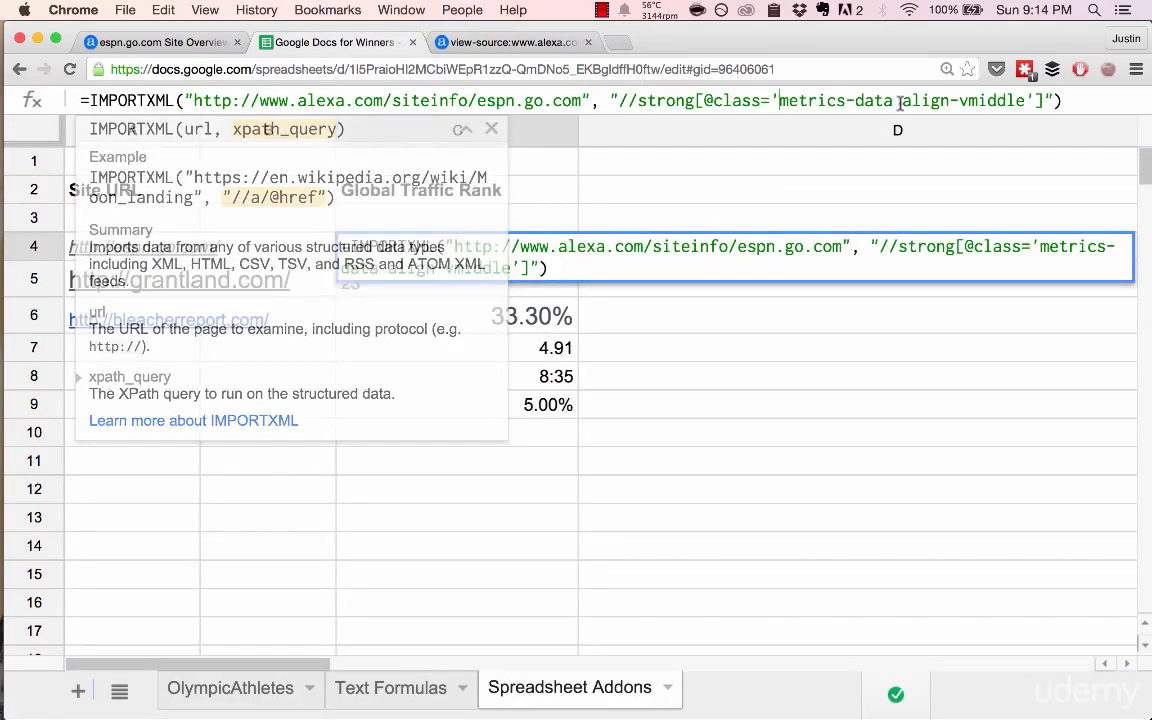
pyautogui.moveTo(900, 103); pyautogui.dragTo(1027, 100)
pyautogui.press('super+c')
pyautogui.hotkey('ctrl', 'Tab')
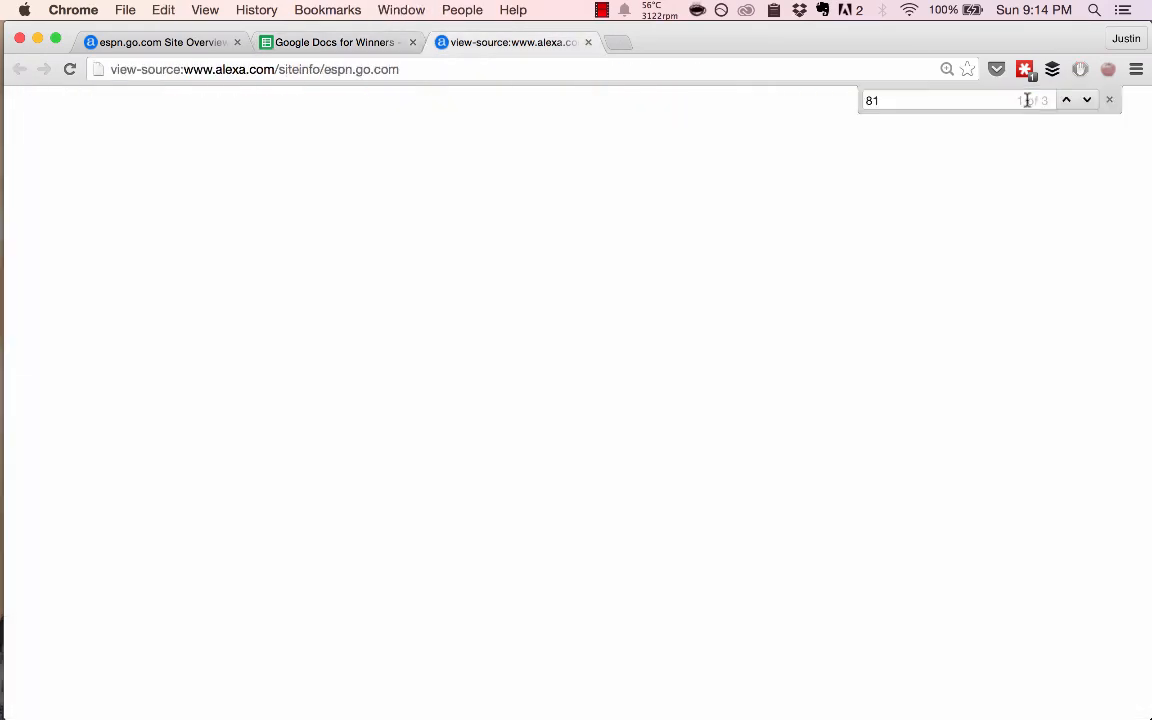
pyautogui.press('super+v')
pyautogui.press('Return')
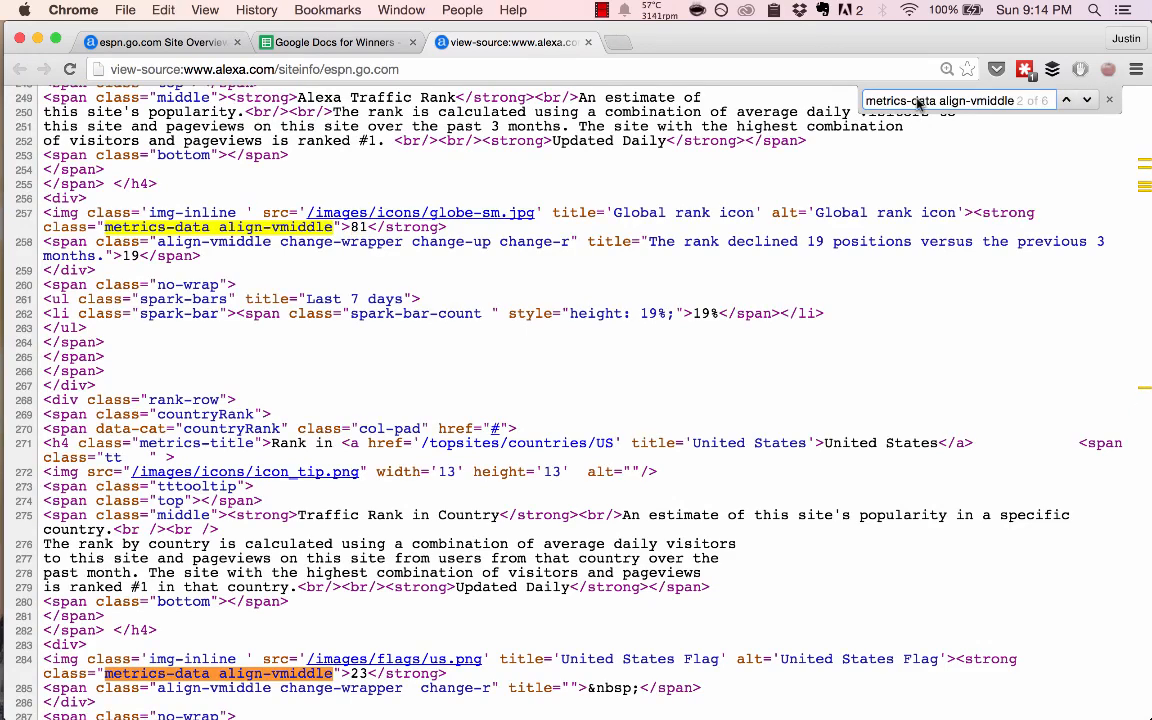
# Examine the source elements that share the metrics-data align-vmiddle class, through to the Bounce Rate entry.
pyautogui.scroll(-2, 324, 555)
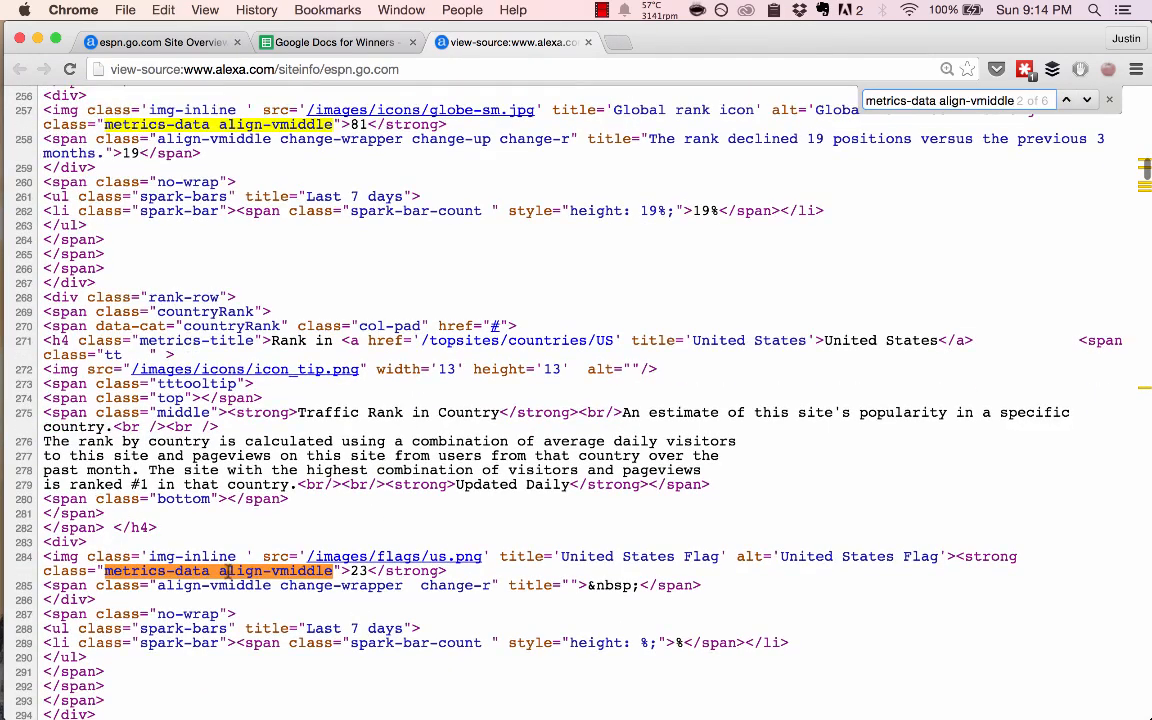
pyautogui.scroll(3, 362, 215)
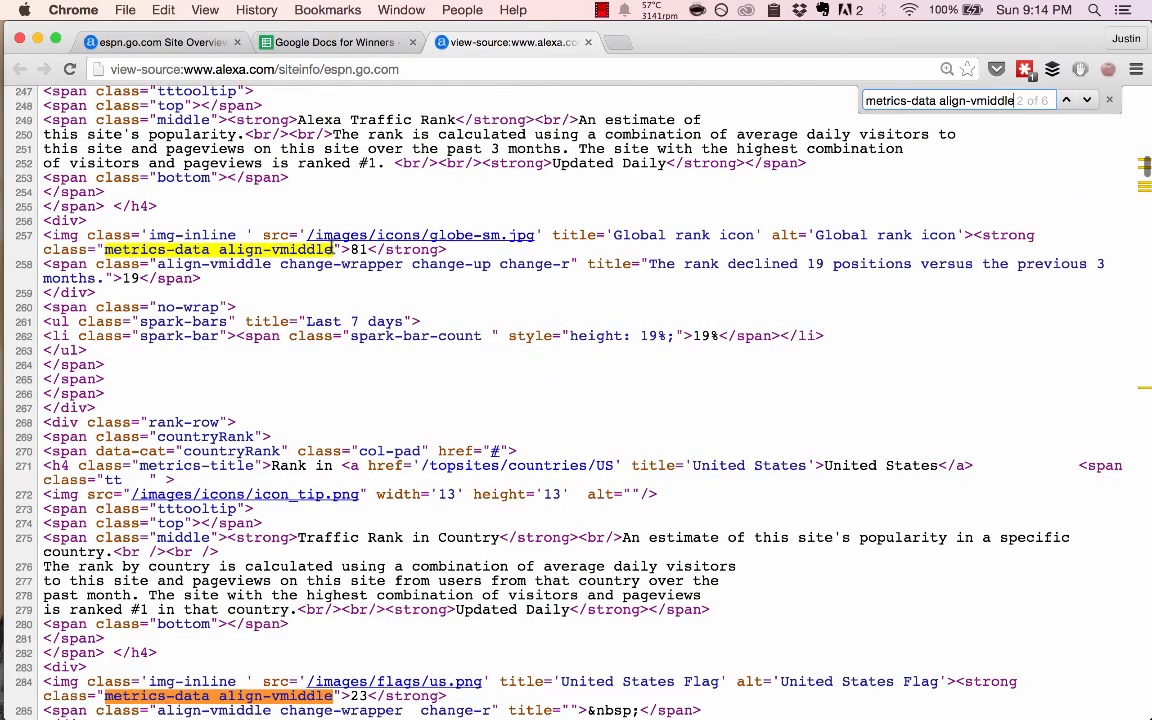
pyautogui.scroll(-5, 294, 318)
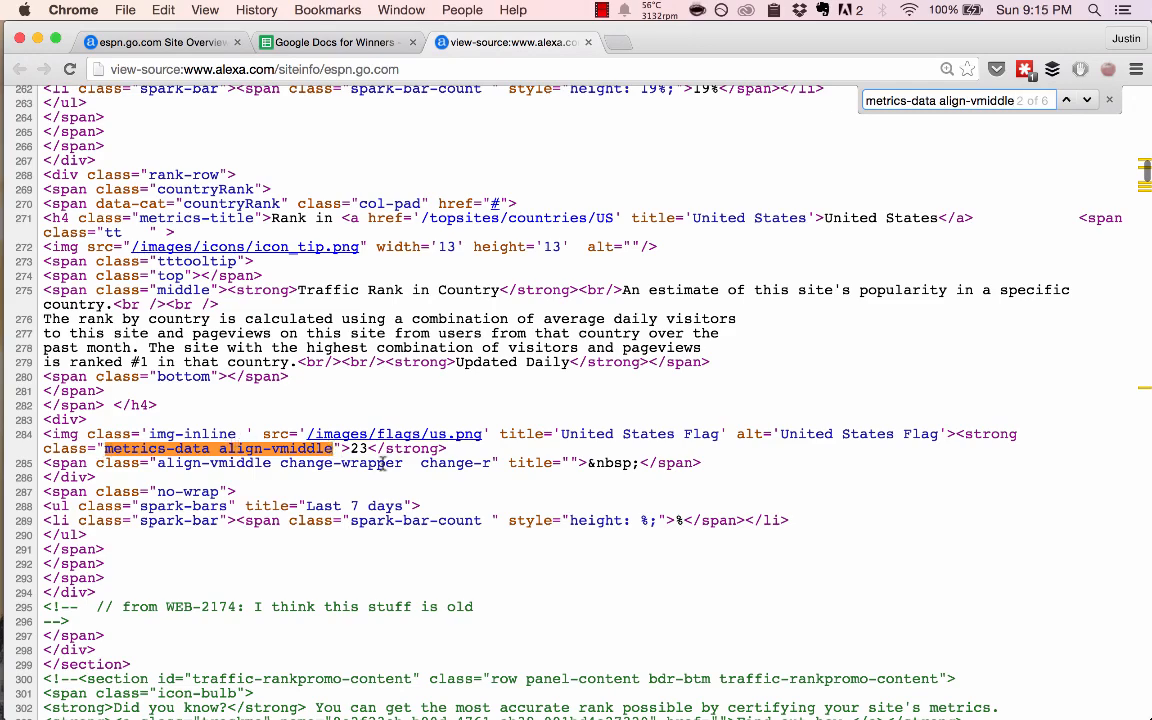
pyautogui.scroll(-2, 386, 465)
pyautogui.scroll(-4, 235, 476)
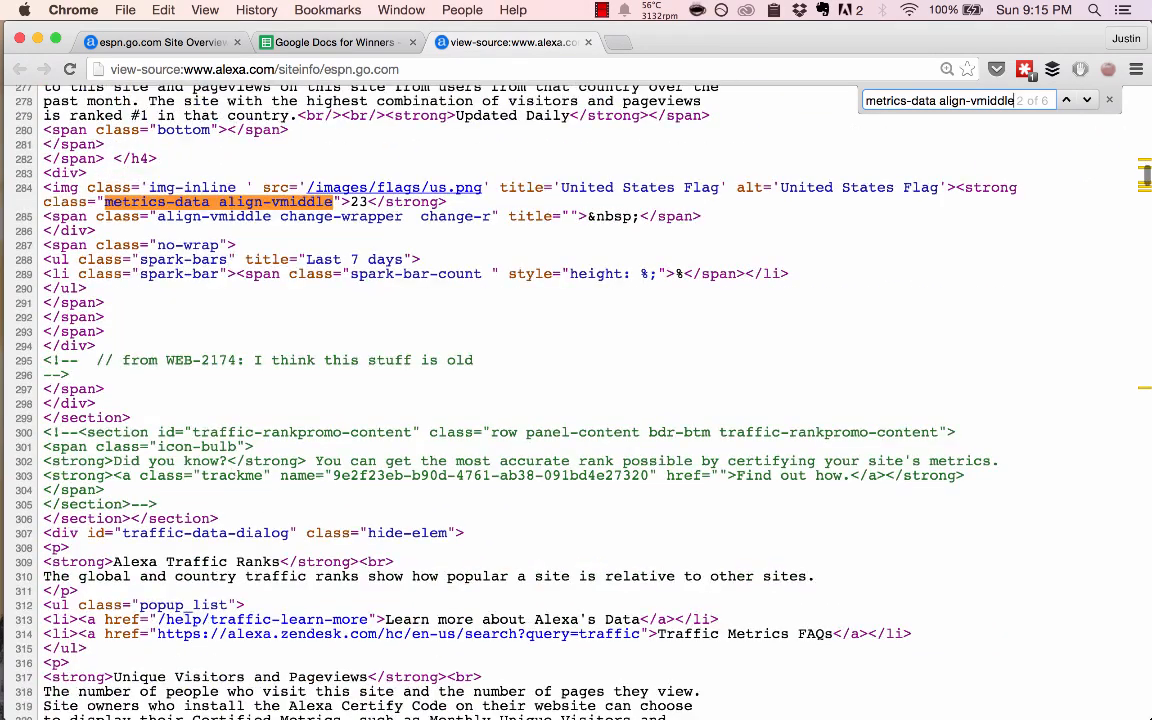
pyautogui.press('Return')
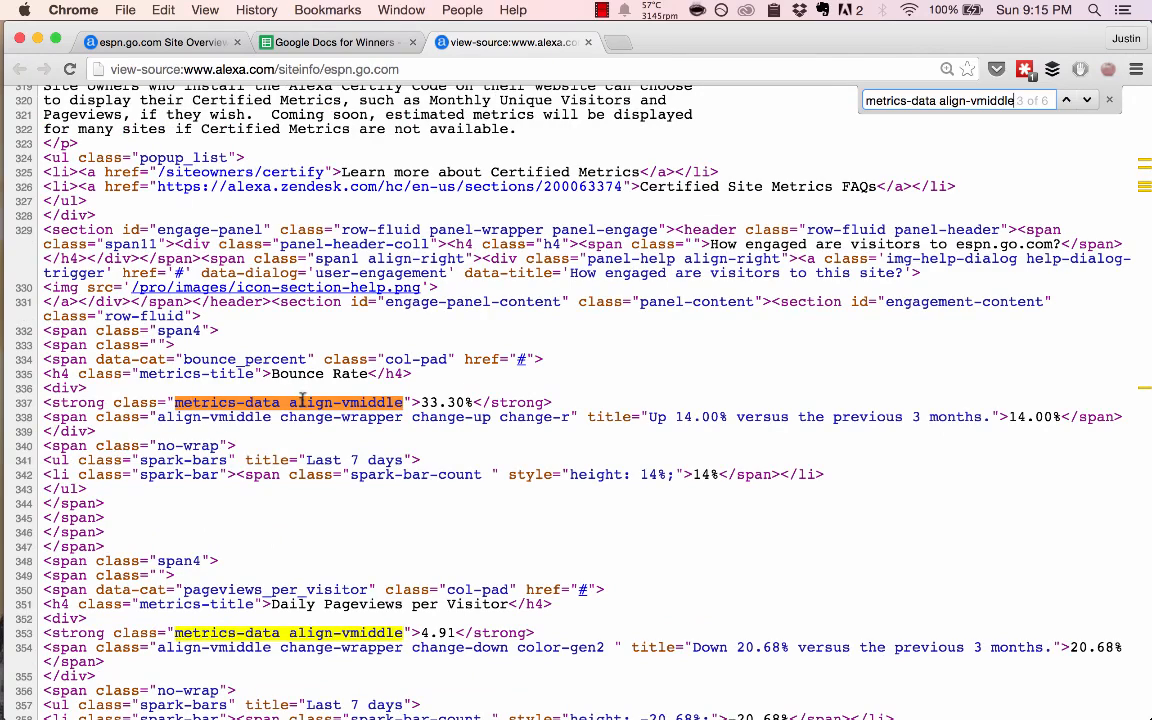
# Review the extra values imported into C5:C9 in the sheet, ending on C4's formula.
pyautogui.press('super+alt+Left')
pyautogui.click(562, 350)
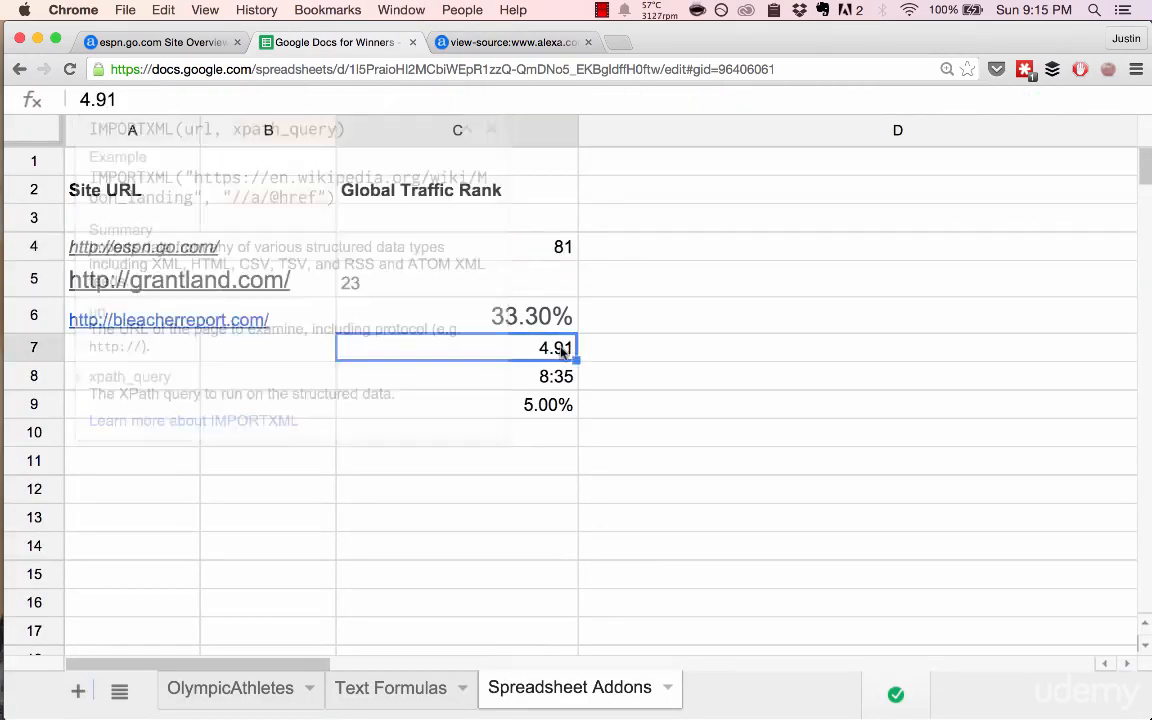
pyautogui.click(494, 288)
pyautogui.click(492, 310)
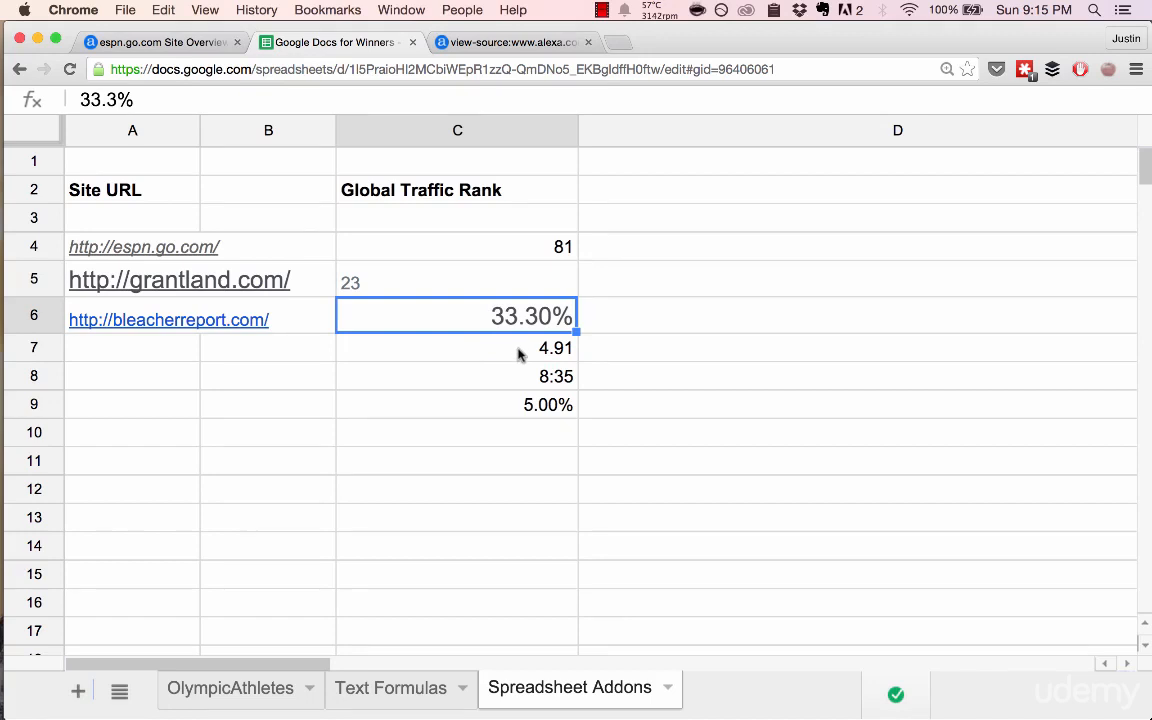
pyautogui.click(521, 406)
pyautogui.moveTo(521, 406); pyautogui.dragTo(509, 294)
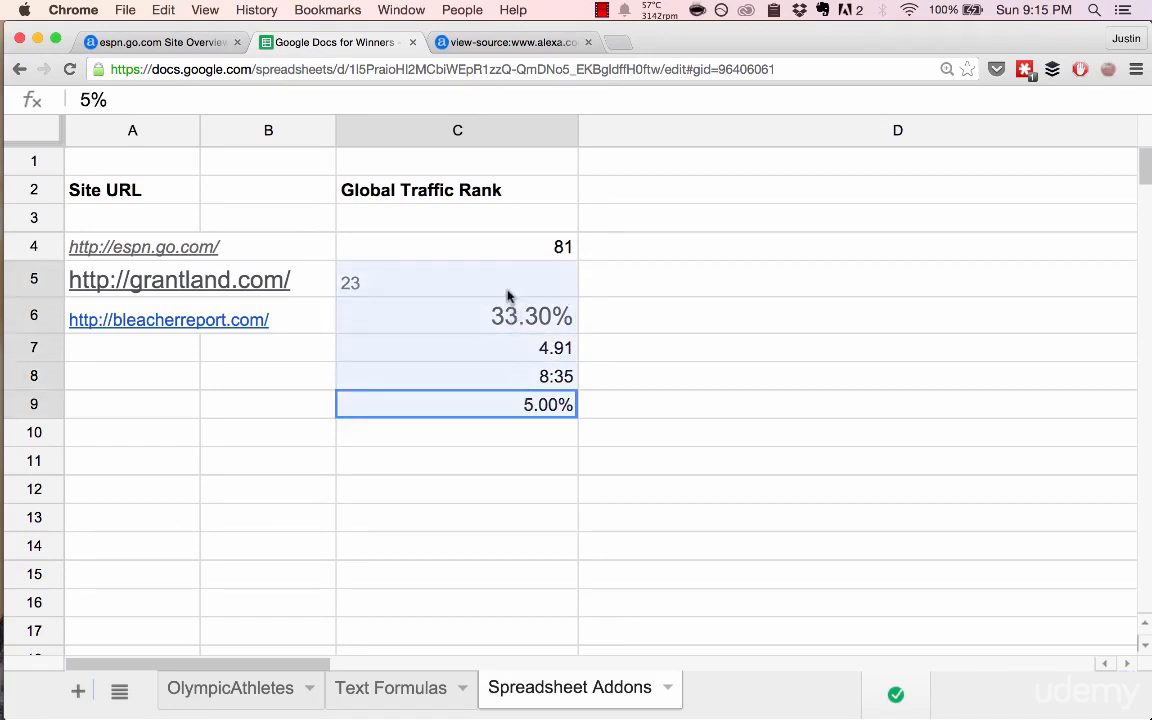
pyautogui.click(496, 429)
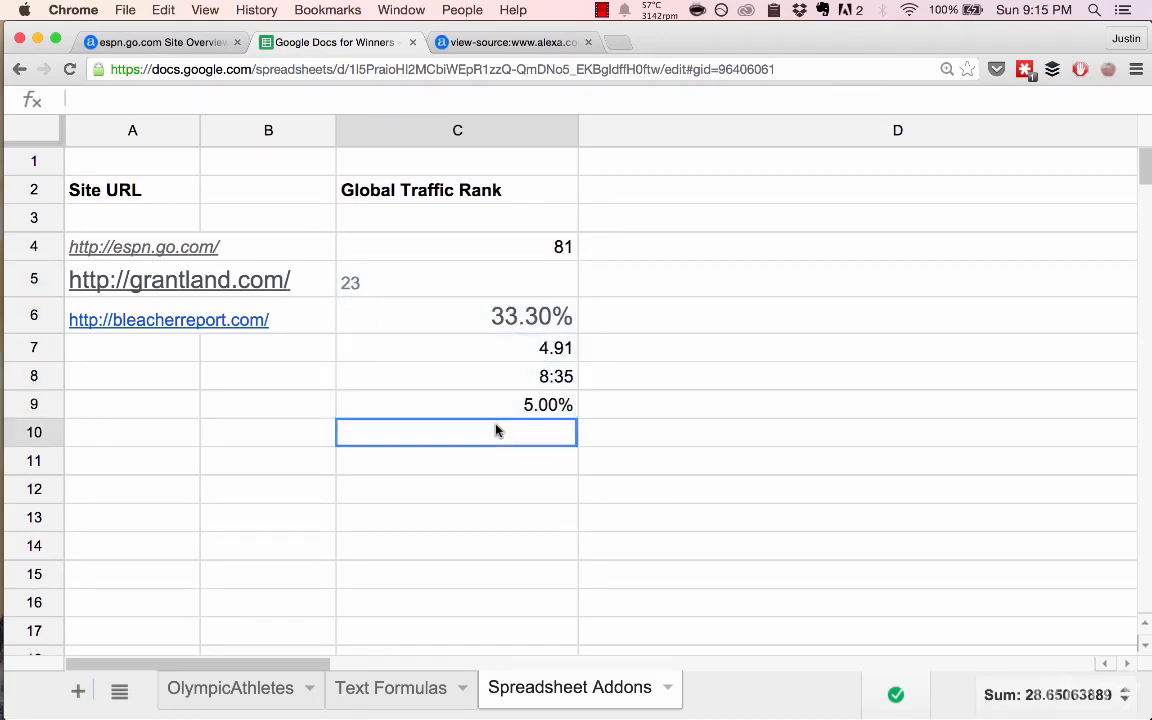
pyautogui.click(450, 249)
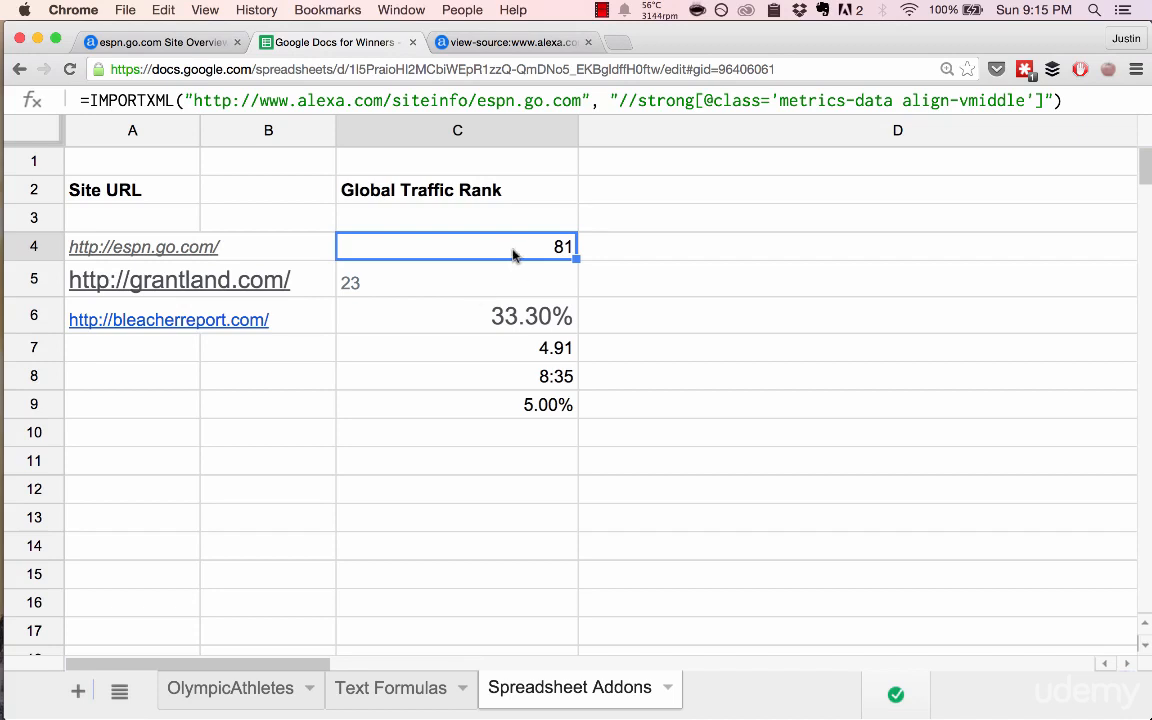
pyautogui.doubleClick(569, 100)
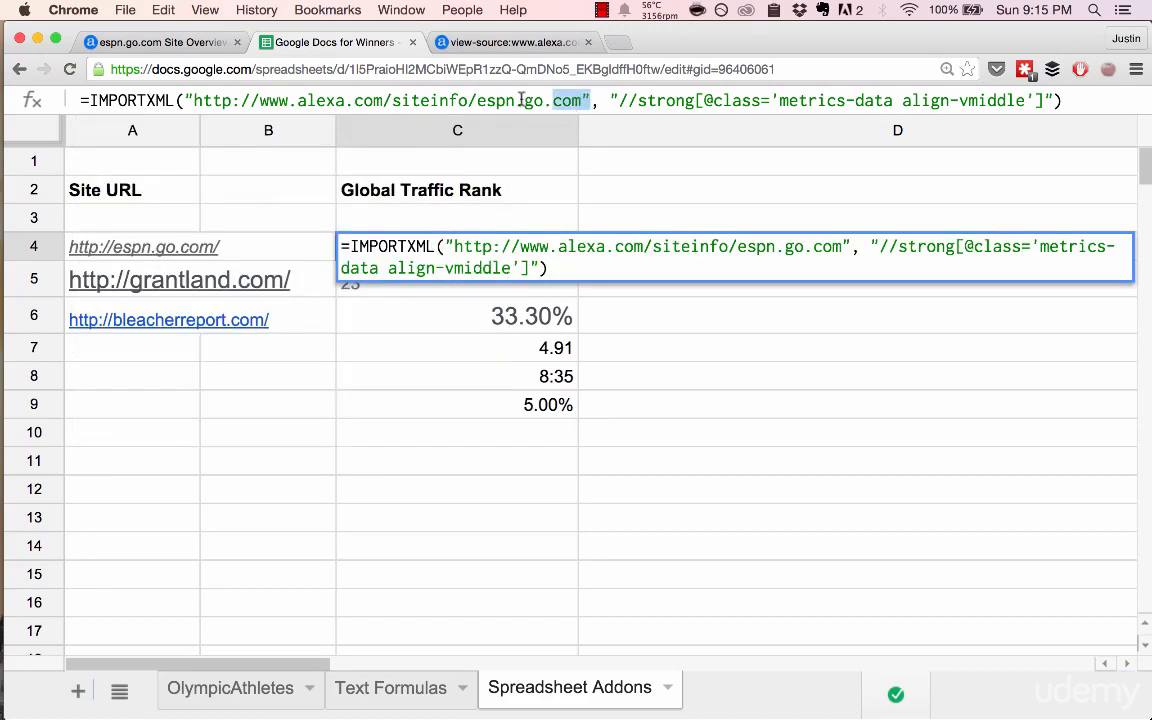
pyautogui.moveTo(589, 100); pyautogui.dragTo(165, 98)
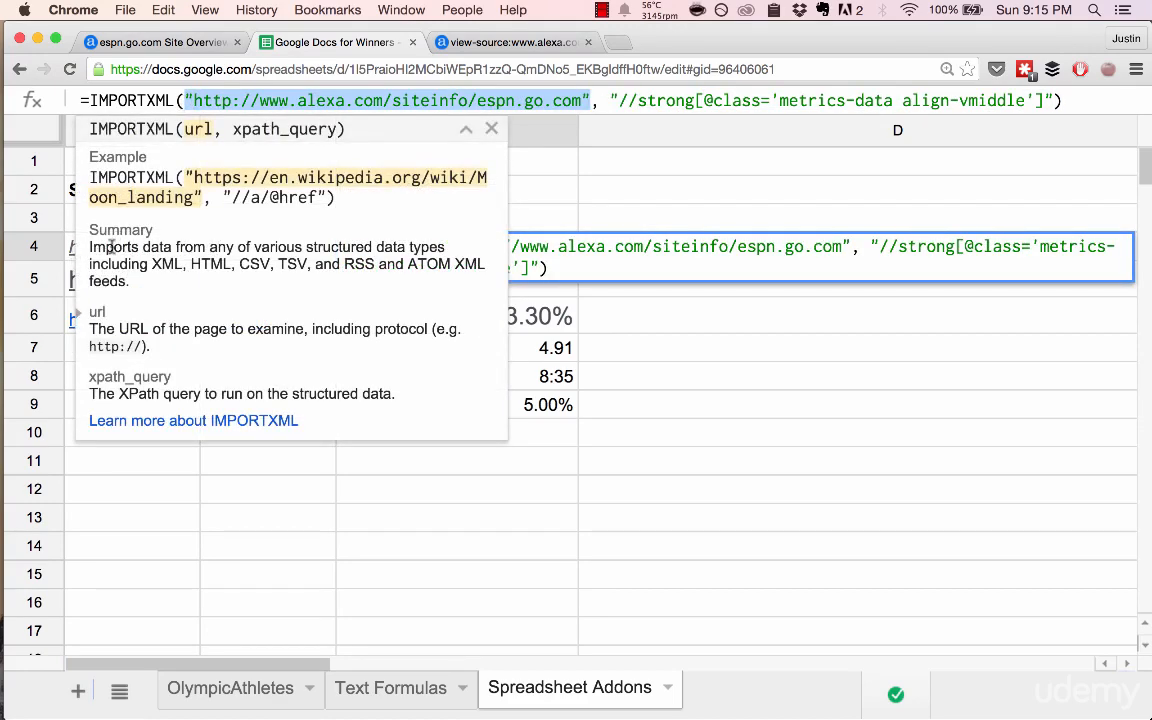
pyautogui.press('Escape')
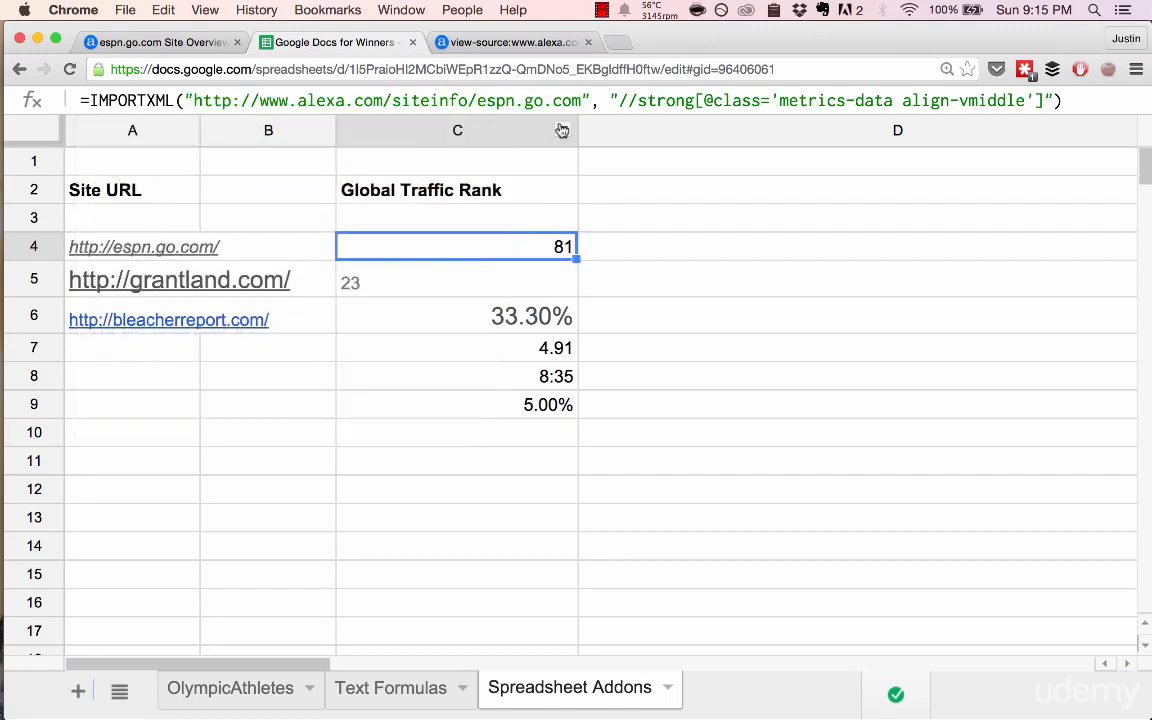
# Replace the quoted URL argument in C4's IMPORTXML formula with a reference to cell A4 and commit it.
pyautogui.moveTo(590, 100); pyautogui.dragTo(195, 100)
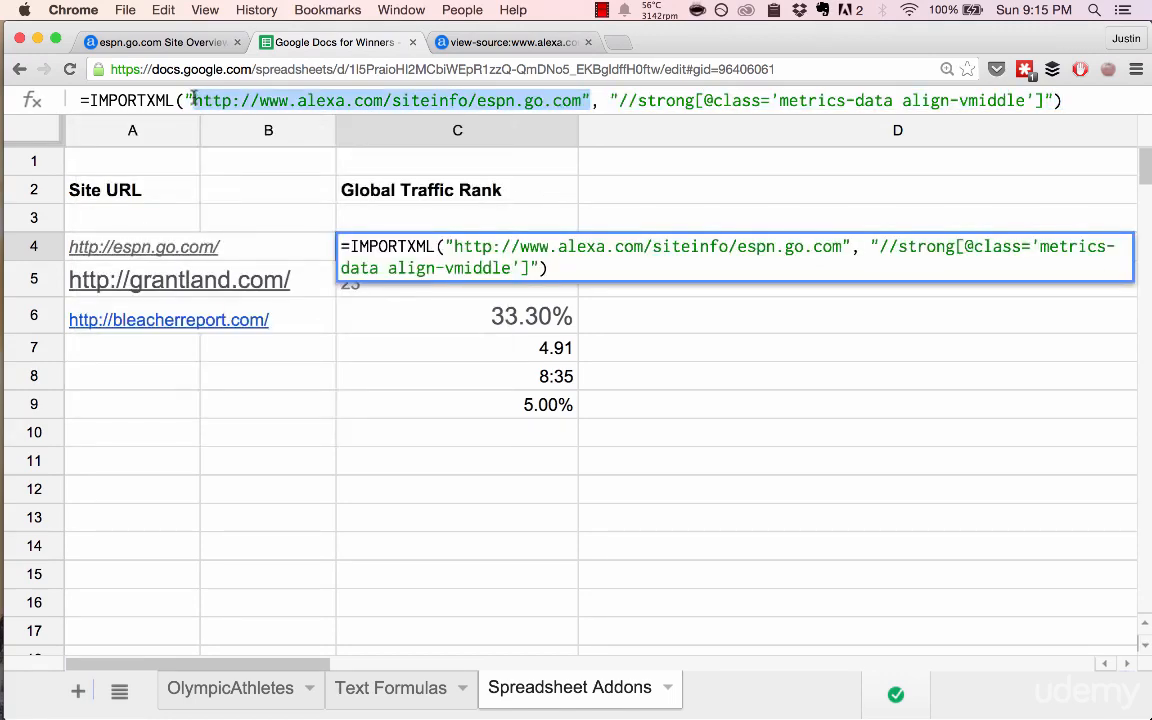
pyautogui.press('BackSpace')
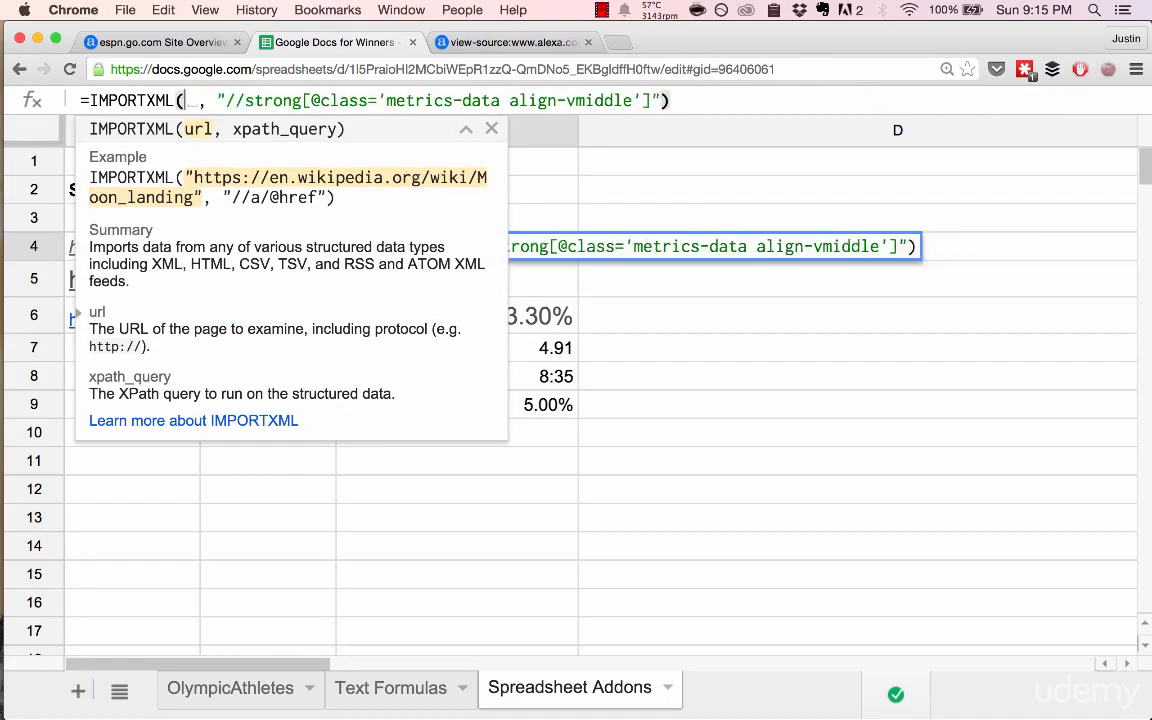
pyautogui.write('a4')
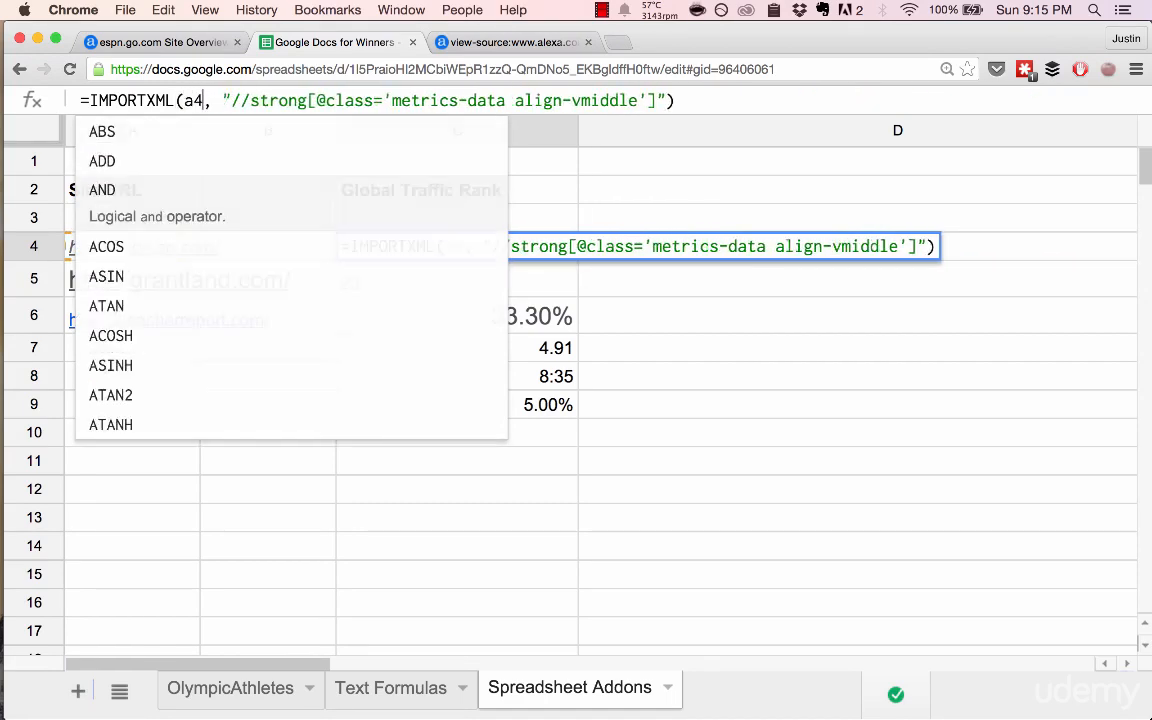
pyautogui.press('Return')
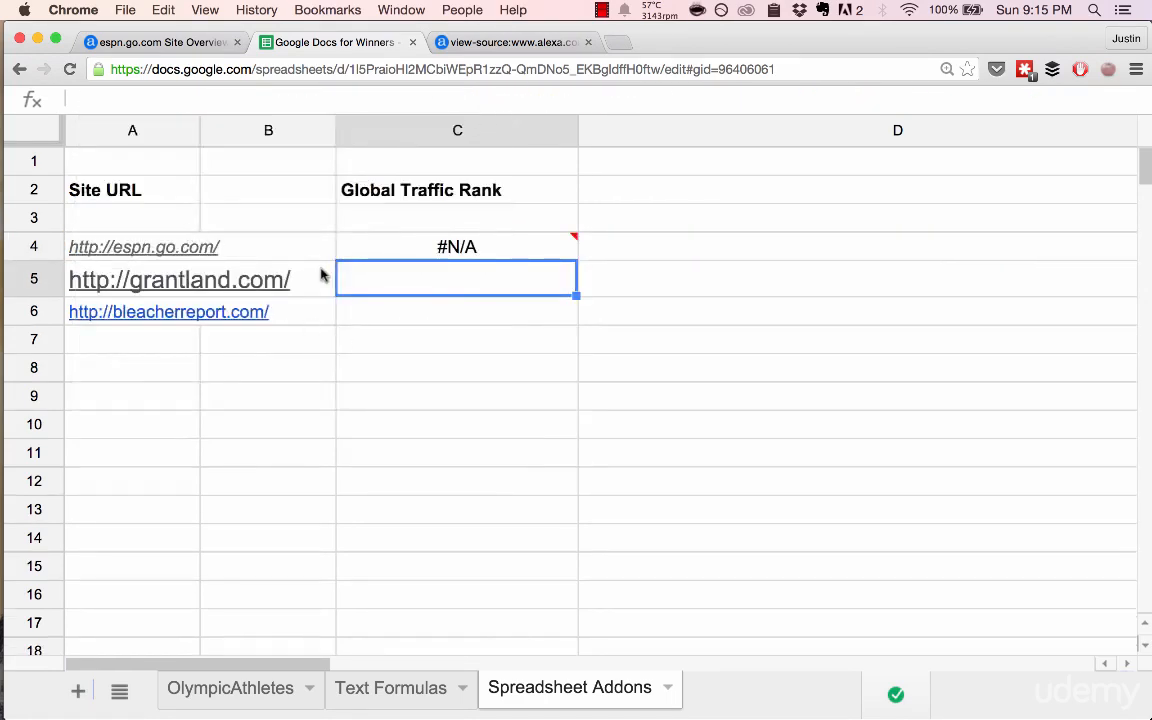
# Inspect C4's import result and compare its URL reference with the address of Alexa's espn.go.com overview page.
pyautogui.press('Up')
pyautogui.moveTo(507, 251)
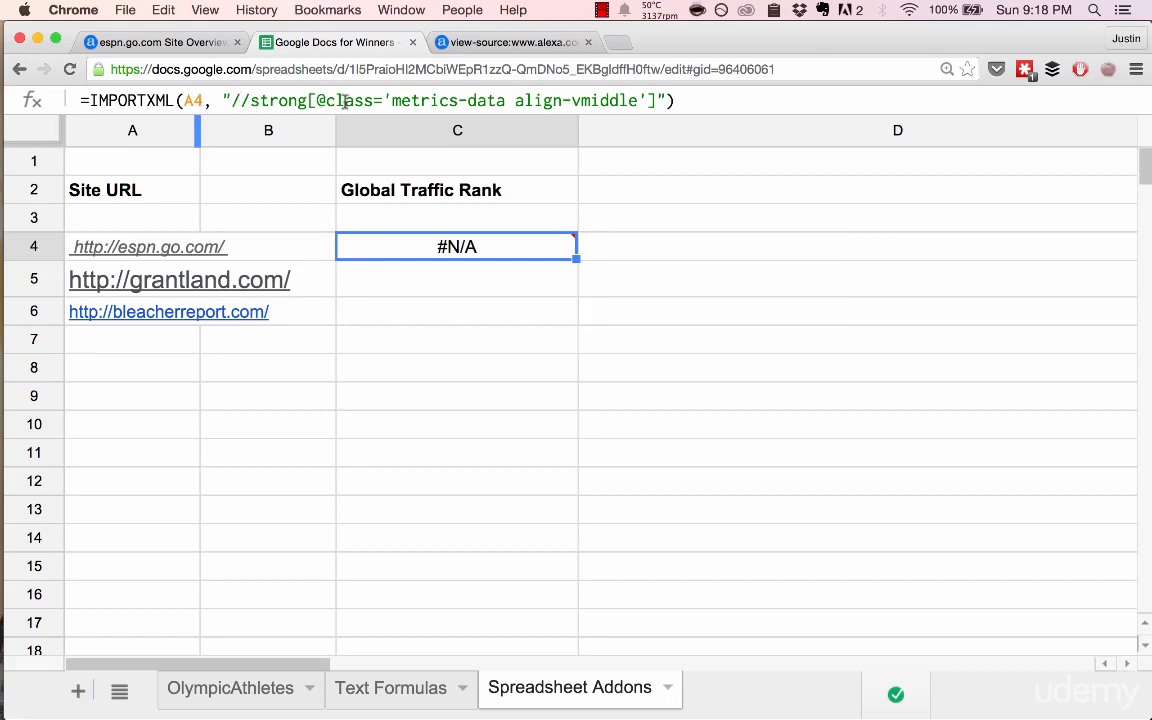
pyautogui.click(166, 44)
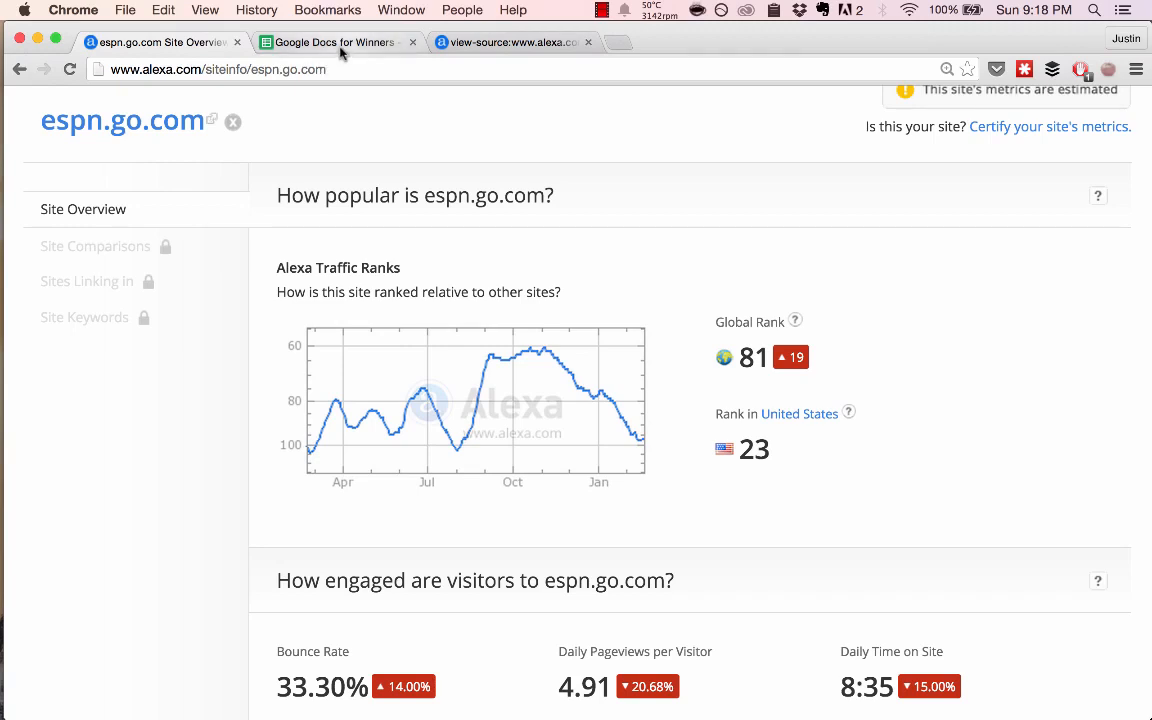
pyautogui.click(308, 43)
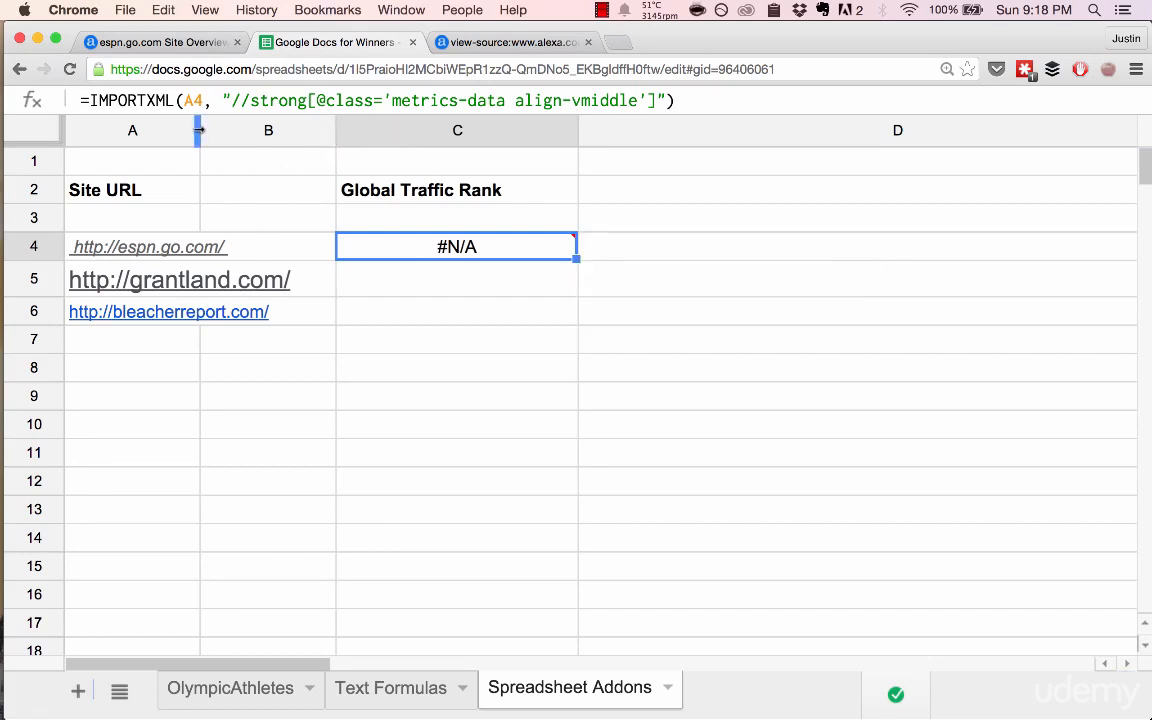
# Widen column A to fit the site URLs and column B to make room for the Alexa addresses.
pyautogui.moveTo(198, 130); pyautogui.dragTo(391, 130)
pyautogui.click(530, 128)
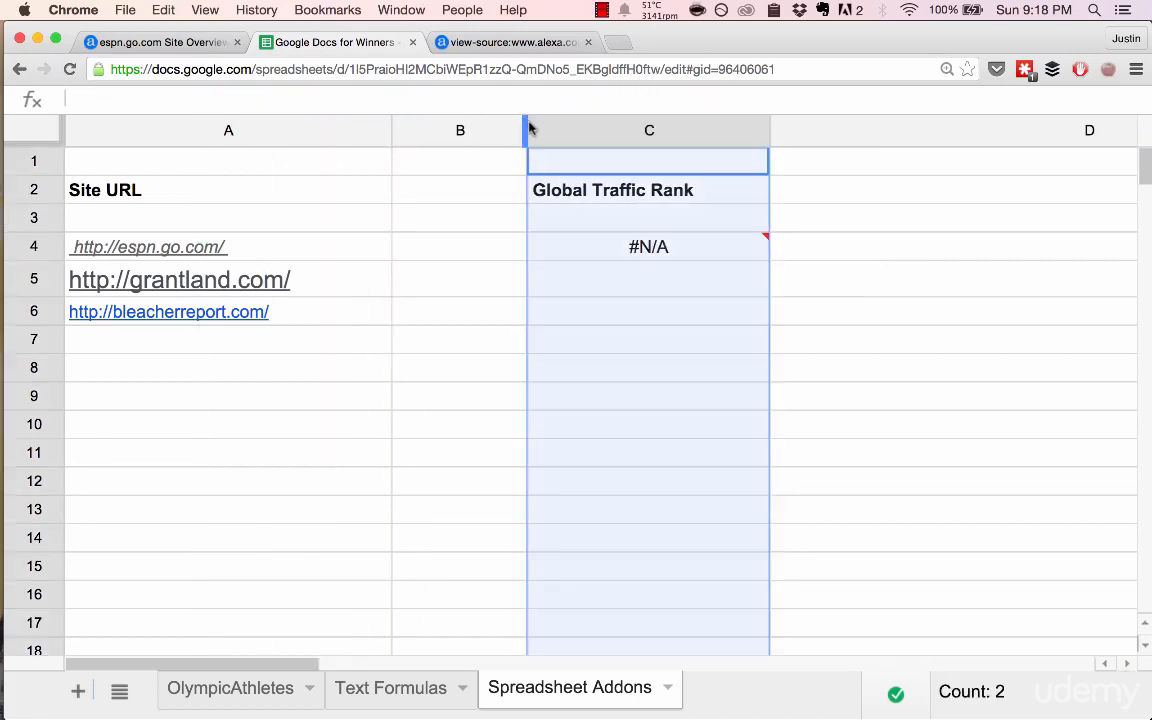
pyautogui.moveTo(527, 128); pyautogui.dragTo(703, 128)
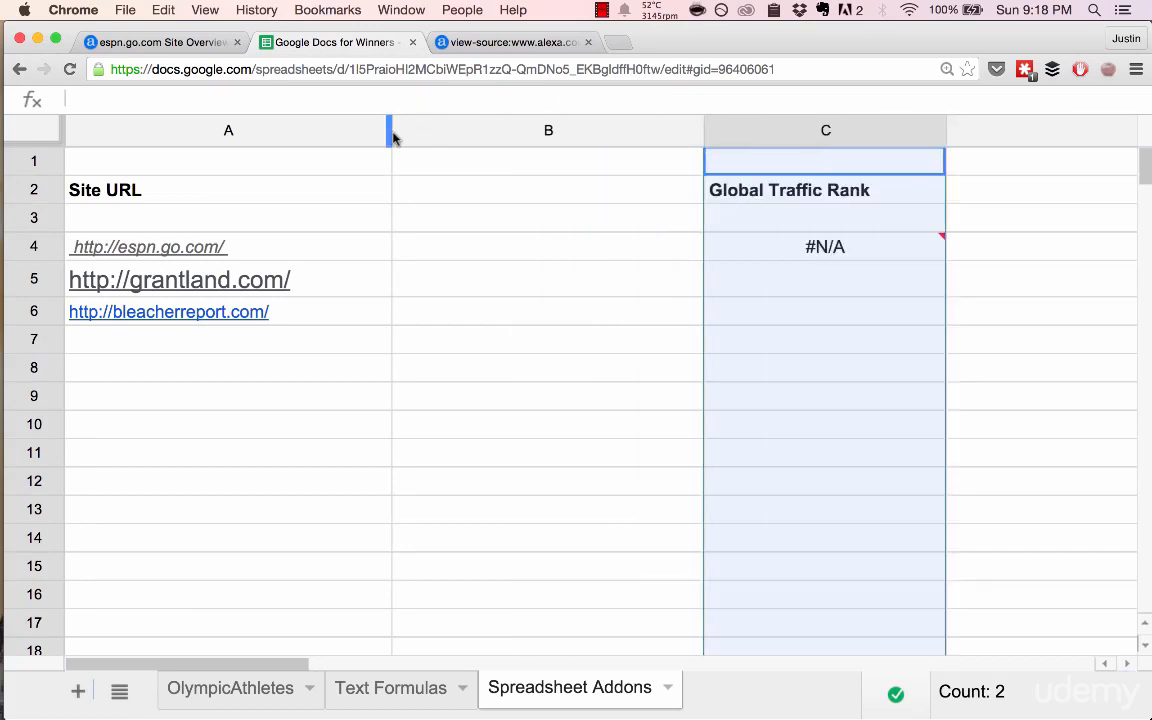
pyautogui.moveTo(393, 138); pyautogui.dragTo(302, 138)
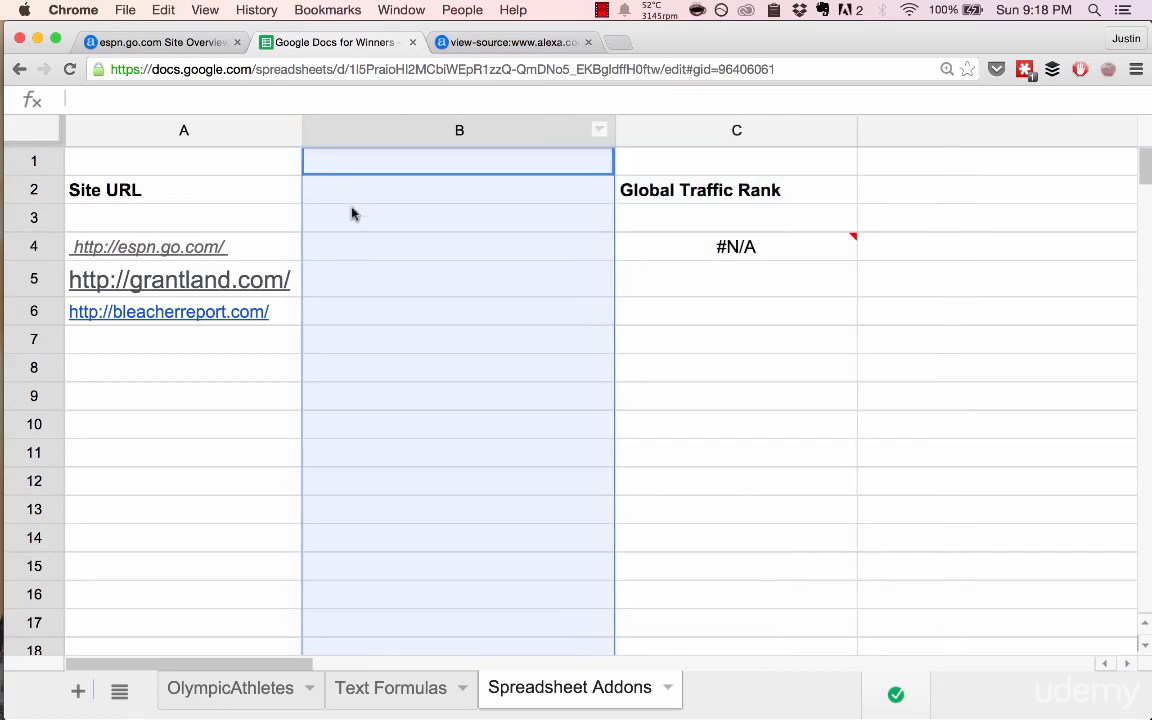
# Copy the address of Alexa's espn.go.com overview page and paste it into cell B4.
pyautogui.click(352, 249)
pyautogui.click(172, 44)
pyautogui.press('super+l')
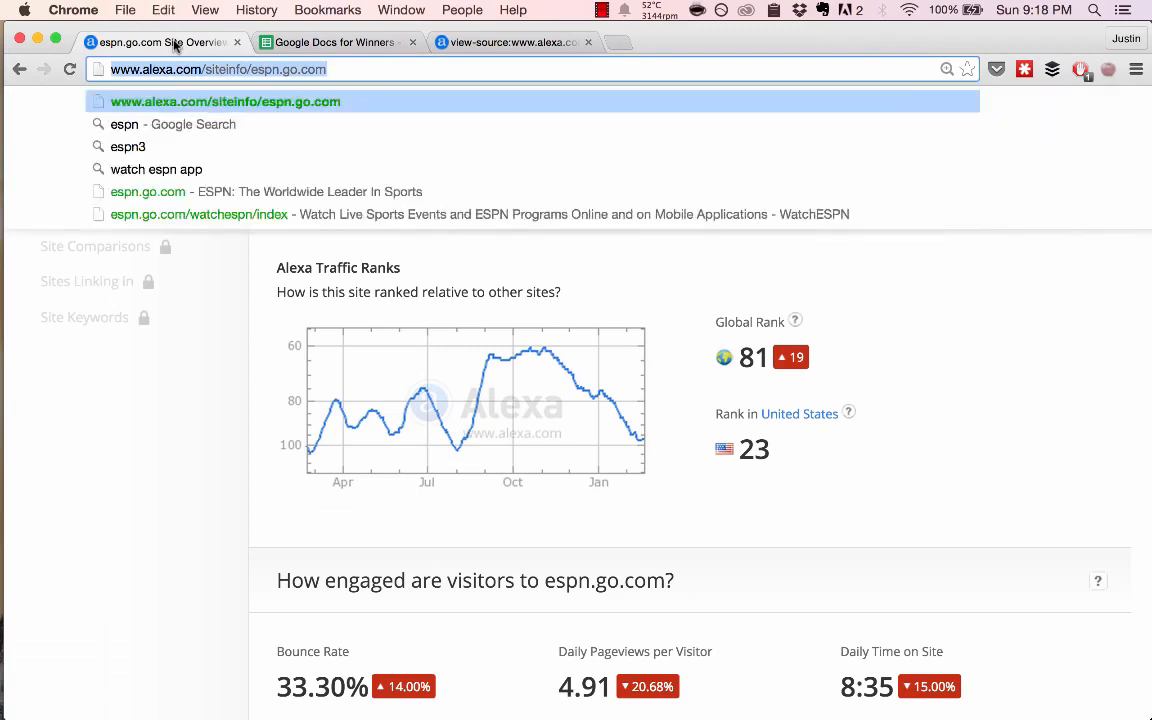
pyautogui.press('super+c')
pyautogui.hotkey('ctrl', 'Tab')
pyautogui.press('super+v')
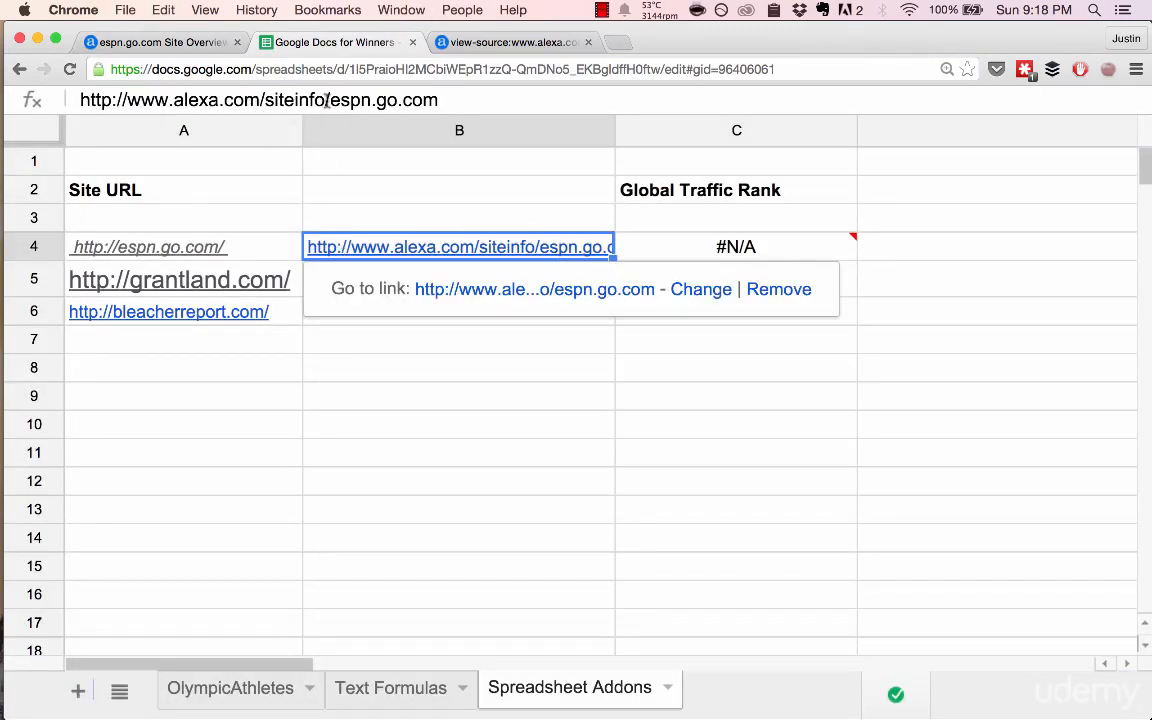
pyautogui.click(516, 392)
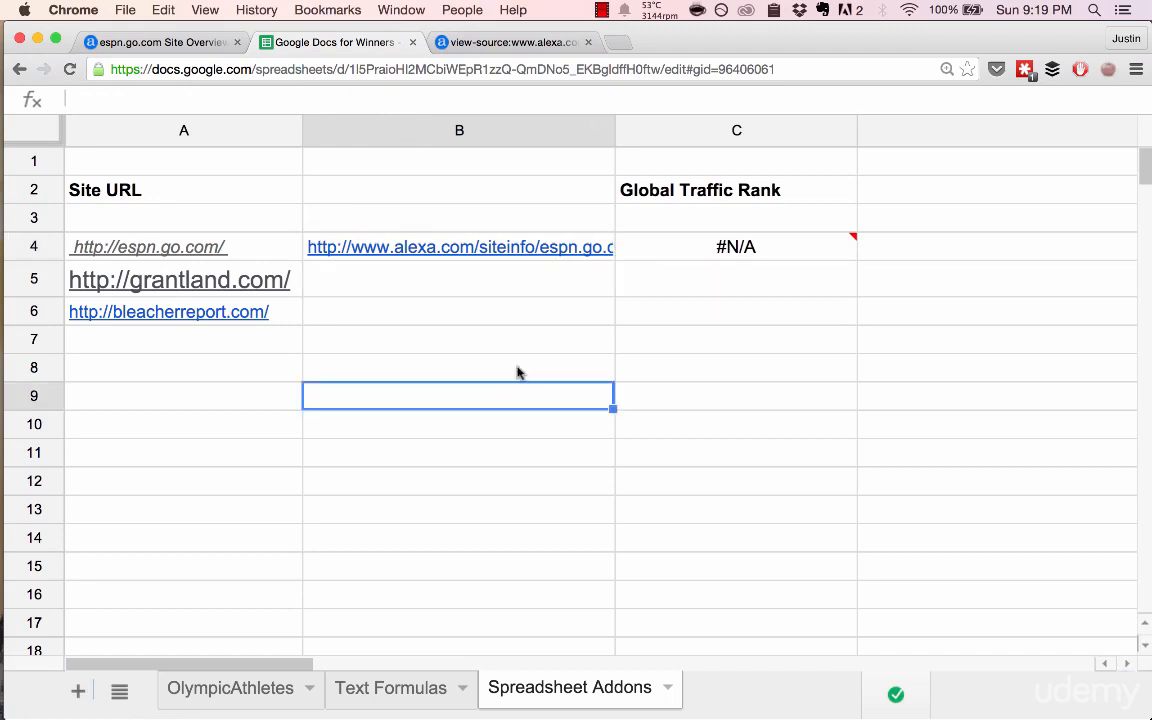
# Fill the Alexa URL from B4 down to B5 and B6.
pyautogui.click(477, 245)
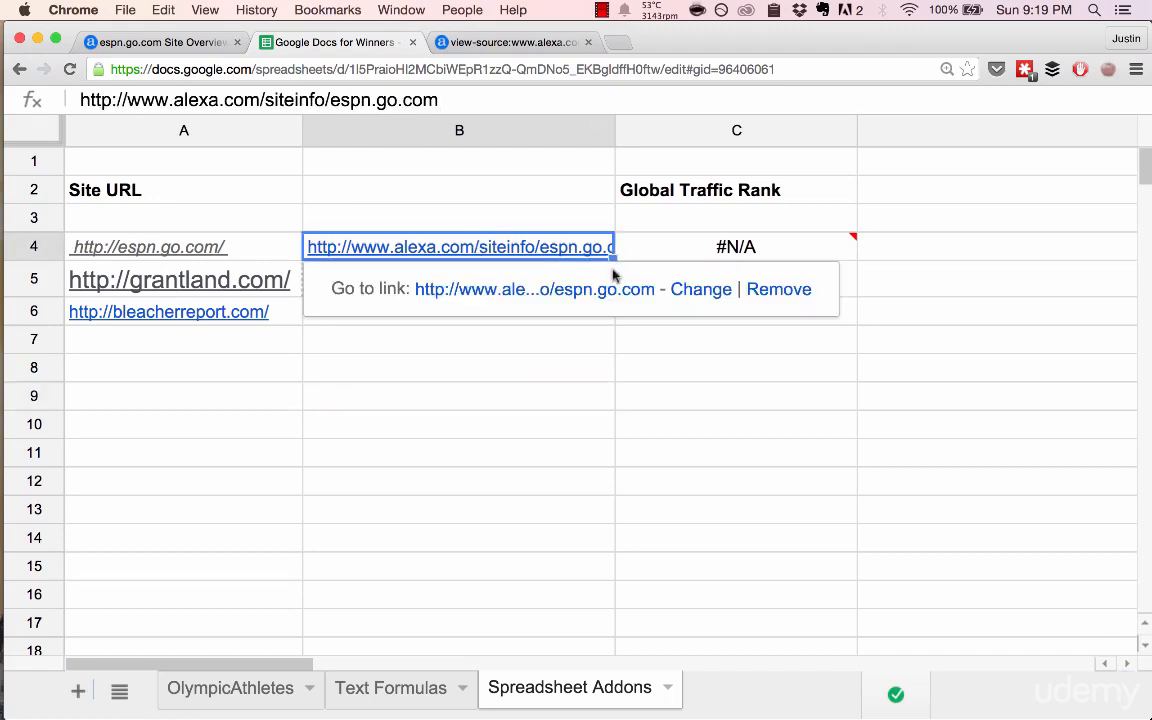
pyautogui.moveTo(613, 272); pyautogui.dragTo(435, 280)
pyautogui.click(435, 280)
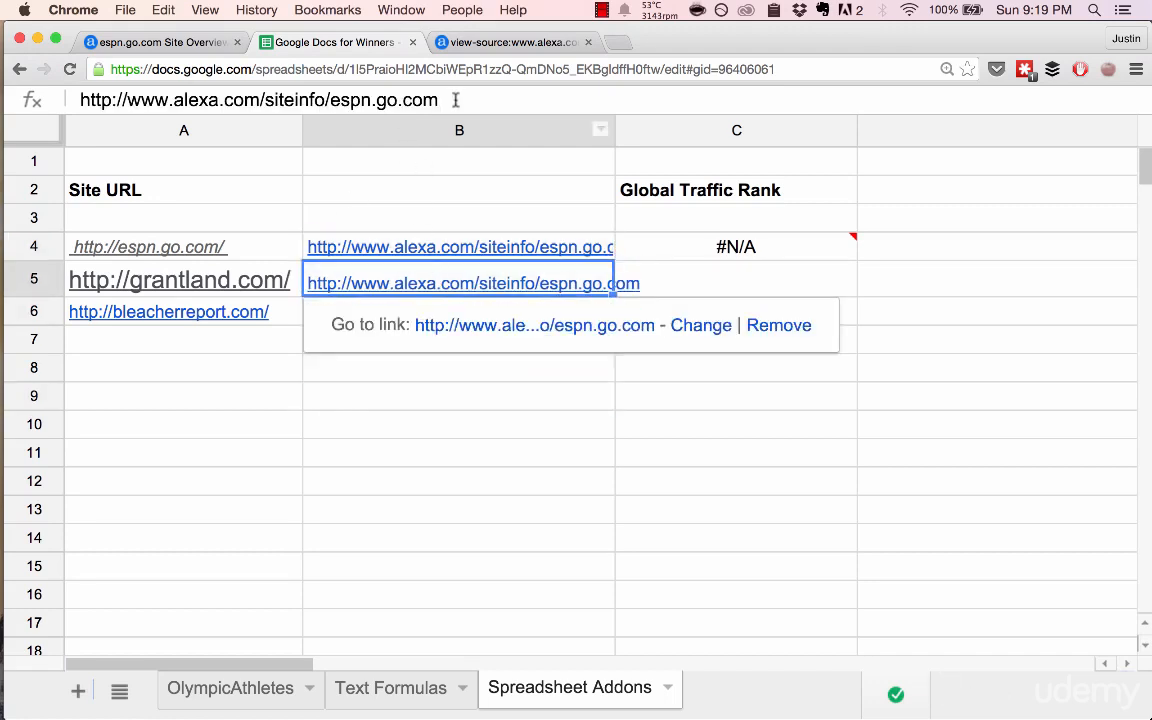
# Replace the espn.go.com ending of the Alexa address in B5 with the site URL copied from A5.
pyautogui.moveTo(455, 100); pyautogui.dragTo(333, 97)
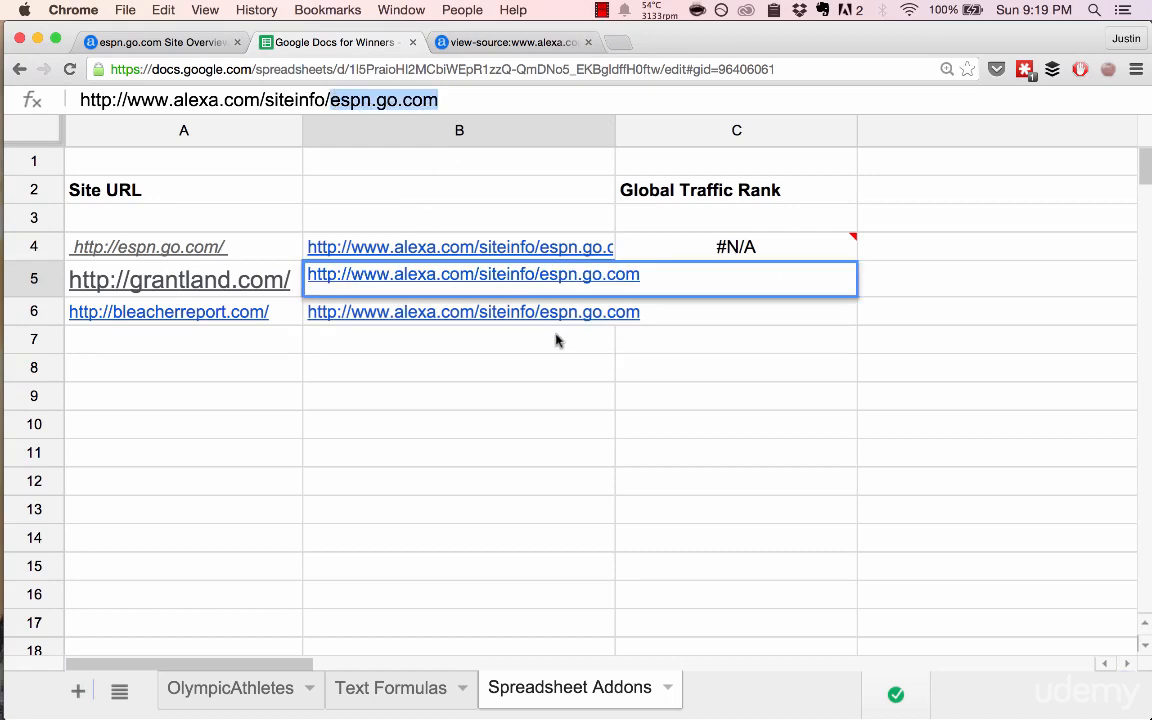
pyautogui.press('BackSpace')
pyautogui.click(272, 279)
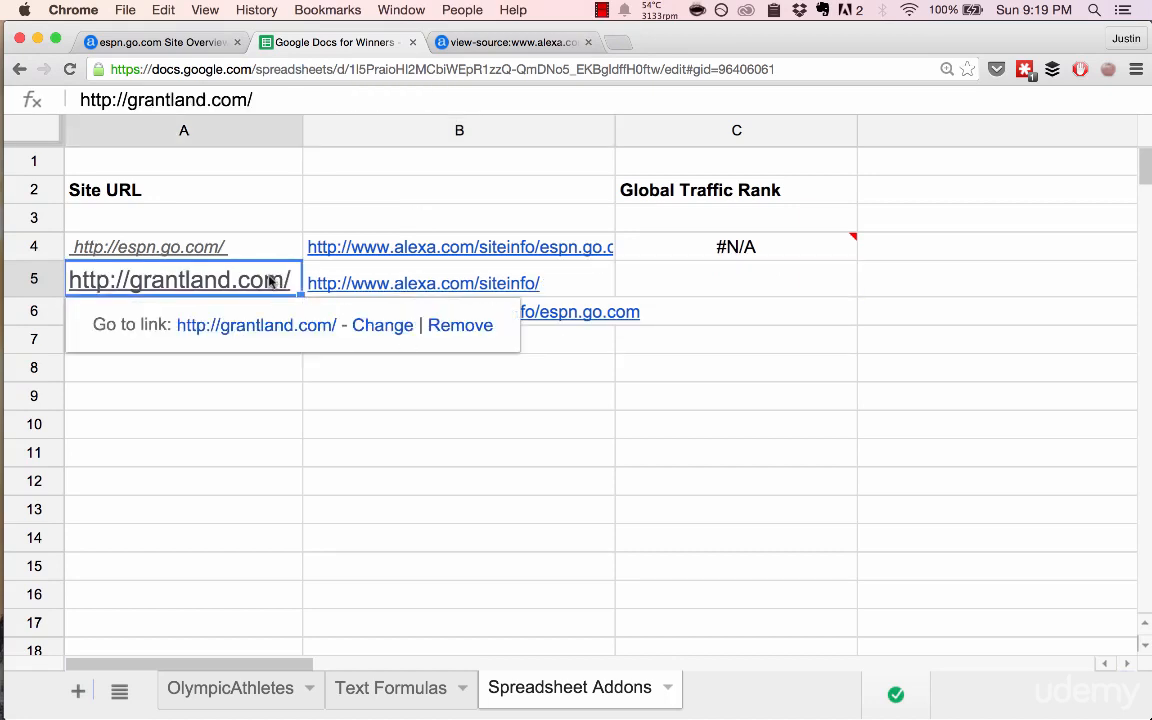
pyautogui.hotkey('ctrl', 'c')
pyautogui.click(424, 264)
pyautogui.click(380, 97)
pyautogui.hotkey('ctrl', 'v')
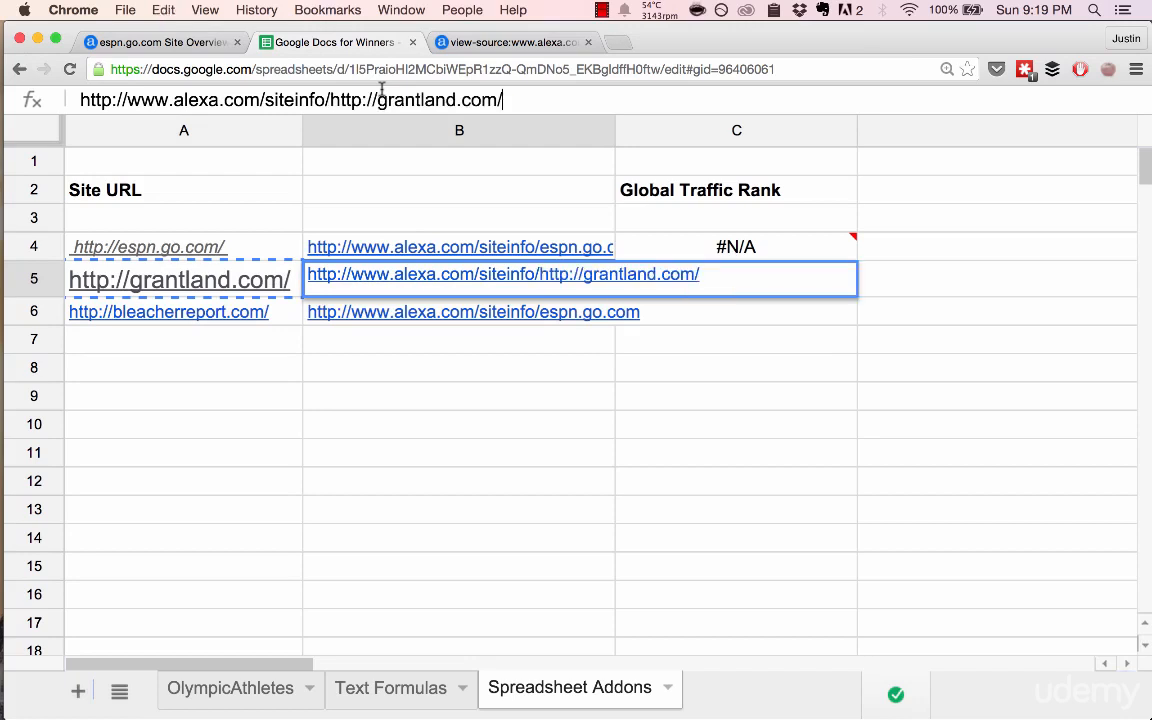
pyautogui.press('Return')
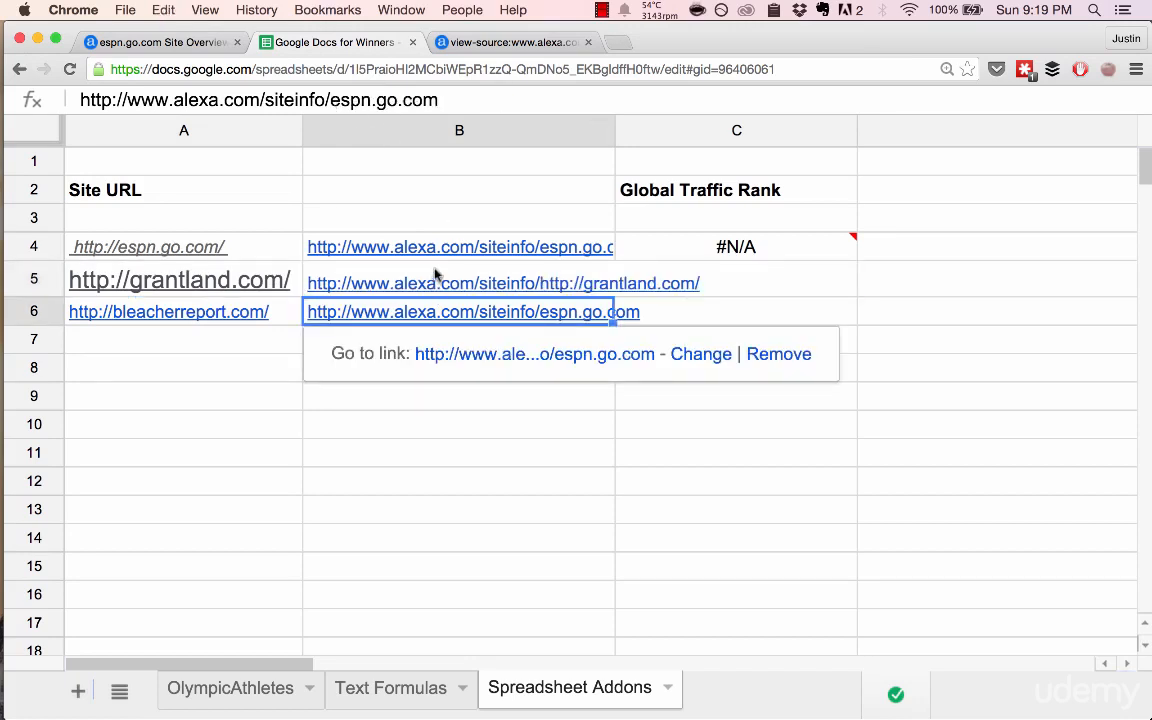
pyautogui.click(393, 268)
pyautogui.click(375, 97)
pyautogui.press('BackSpace')
pyautogui.press('BackSpace')
pyautogui.press('BackSpace')
pyautogui.press('BackSpace')
pyautogui.press('BackSpace')
pyautogui.press('BackSpace')
pyautogui.press('BackSpace')
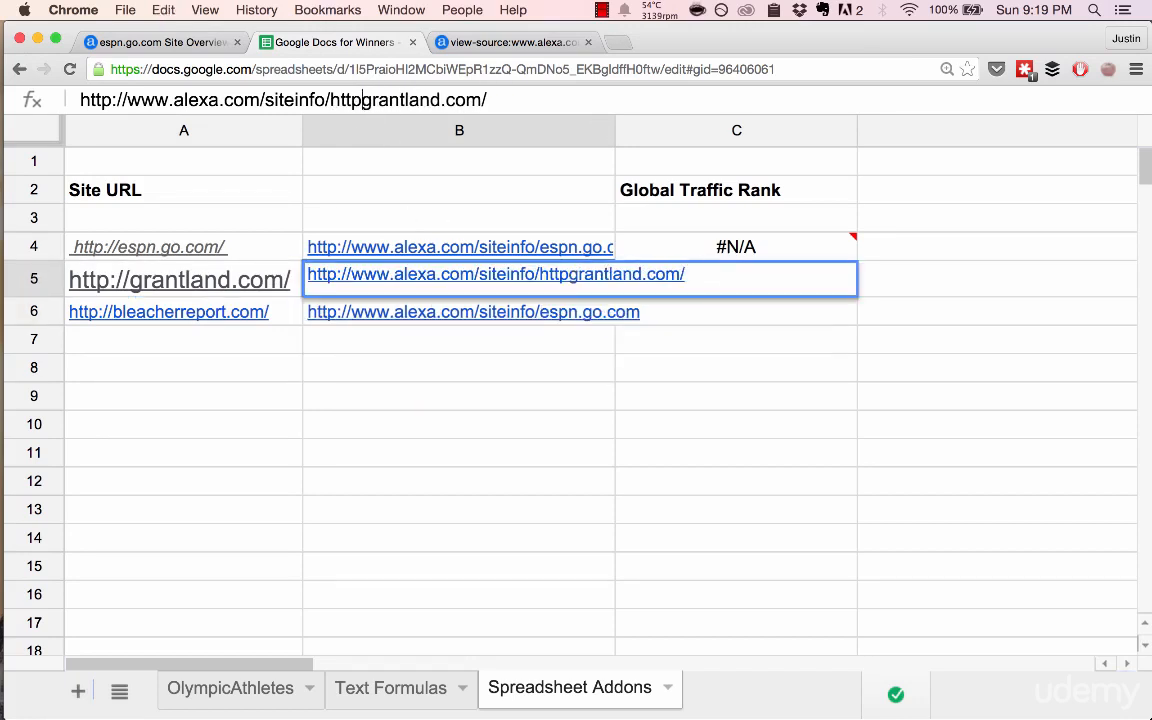
pyautogui.press('Return')
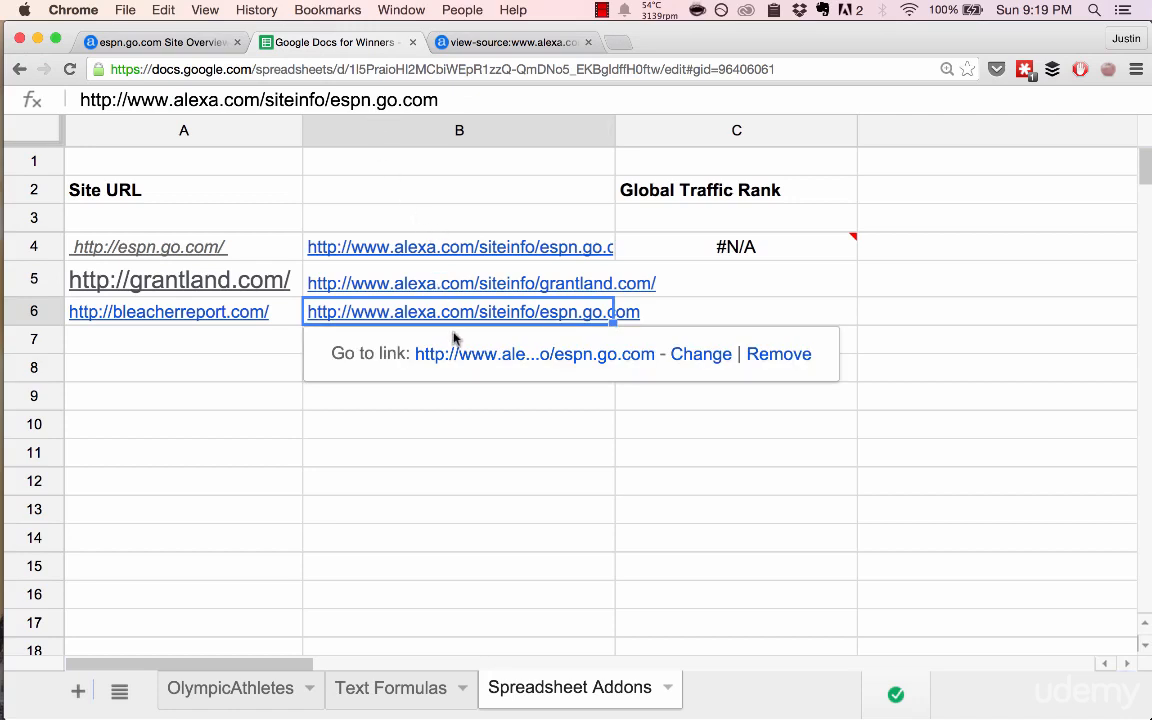
# Change the ending of the Alexa address in B6 to bleacherreport.com.
pyautogui.click(455, 102)
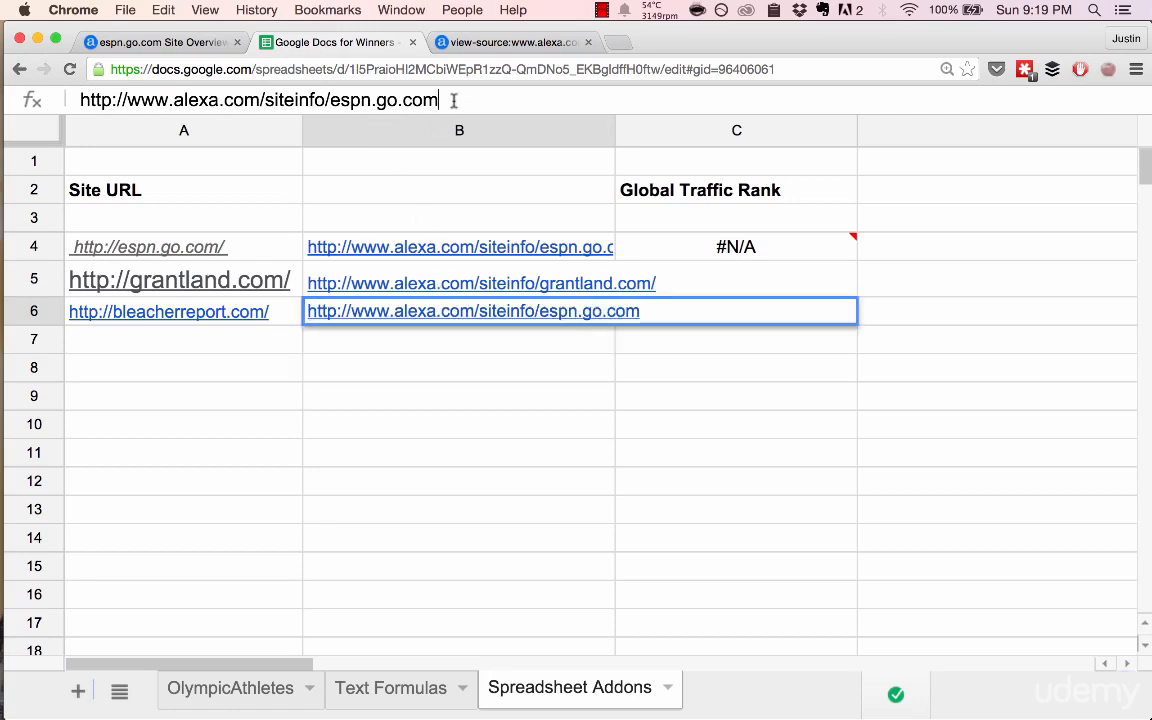
pyautogui.moveTo(455, 102); pyautogui.dragTo(328, 100)
pyautogui.write('blea')
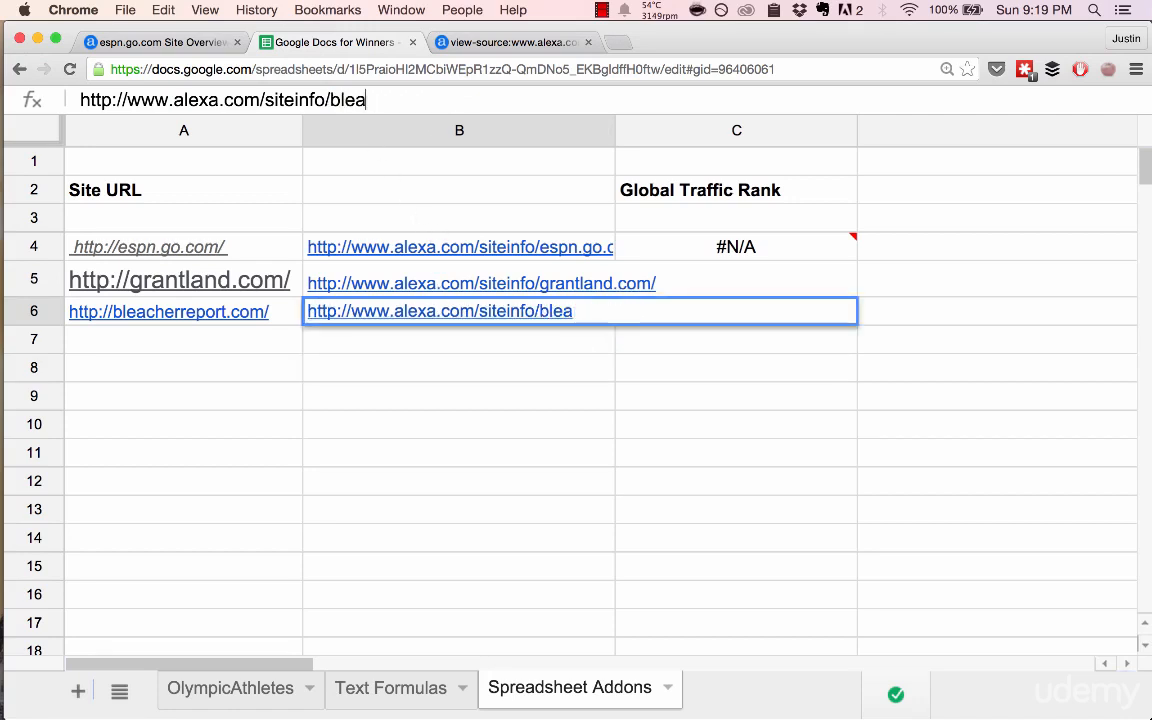
pyautogui.write('cherreport.com')
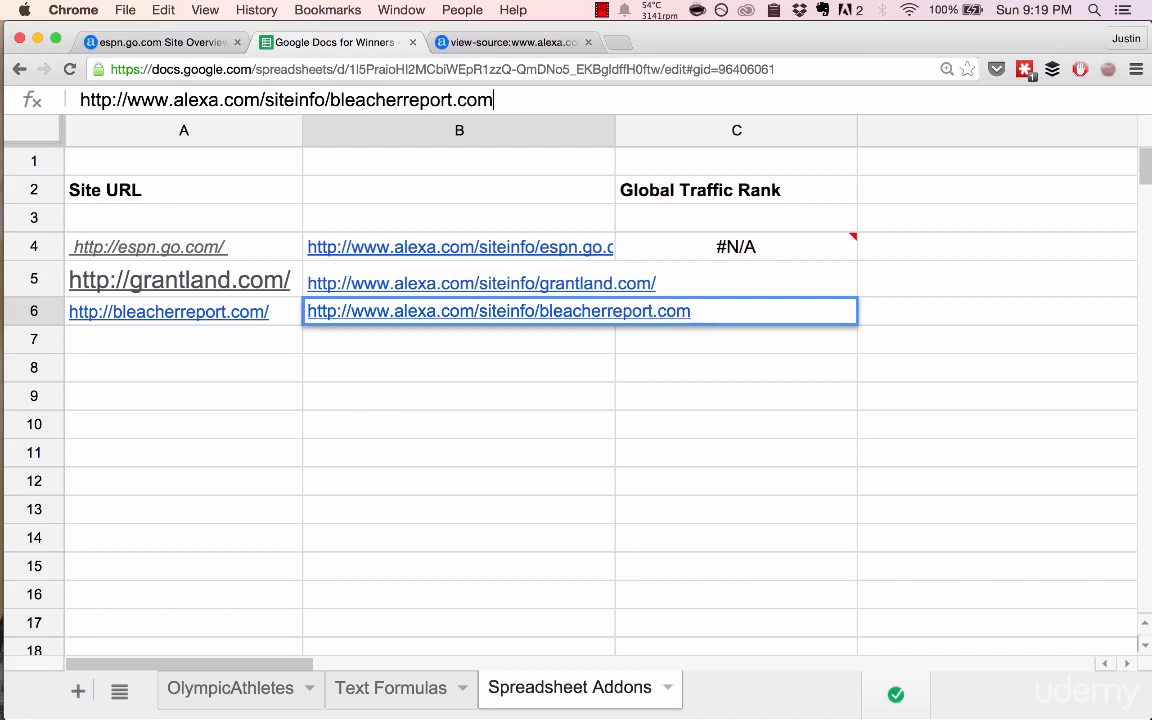
pyautogui.press('Return')
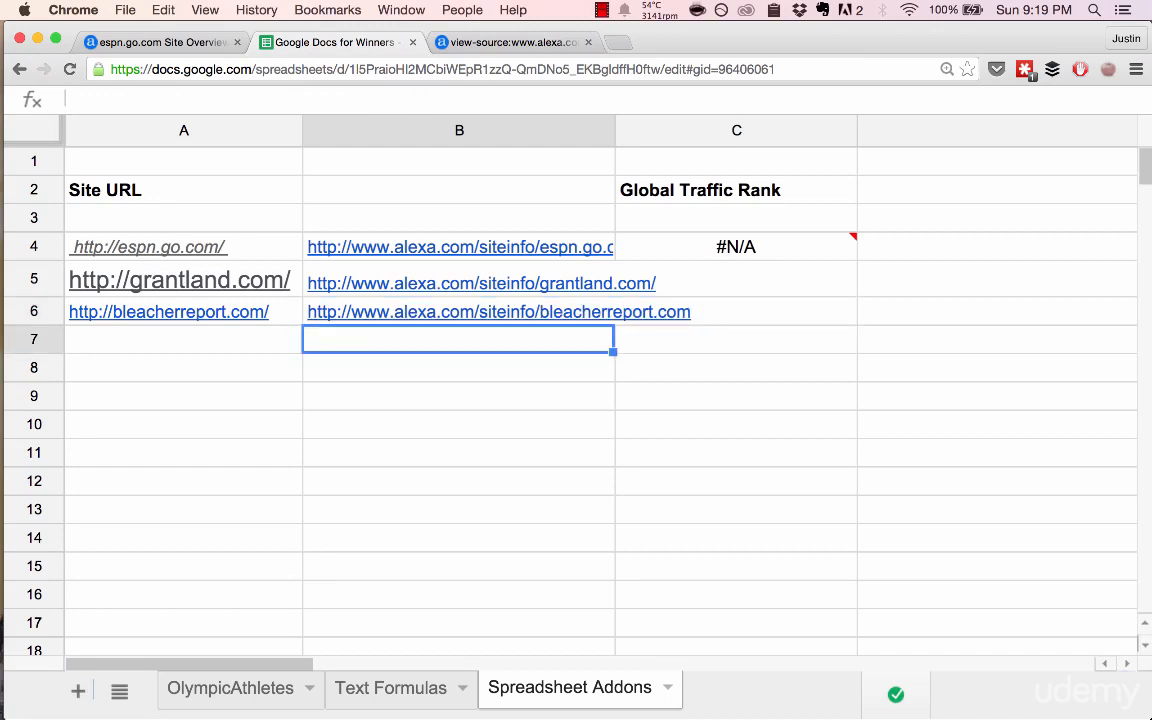
# Set the URL reference in C4's IMPORTXML formula to B4 and widen column B for the Alexa addresses.
pyautogui.click(681, 245)
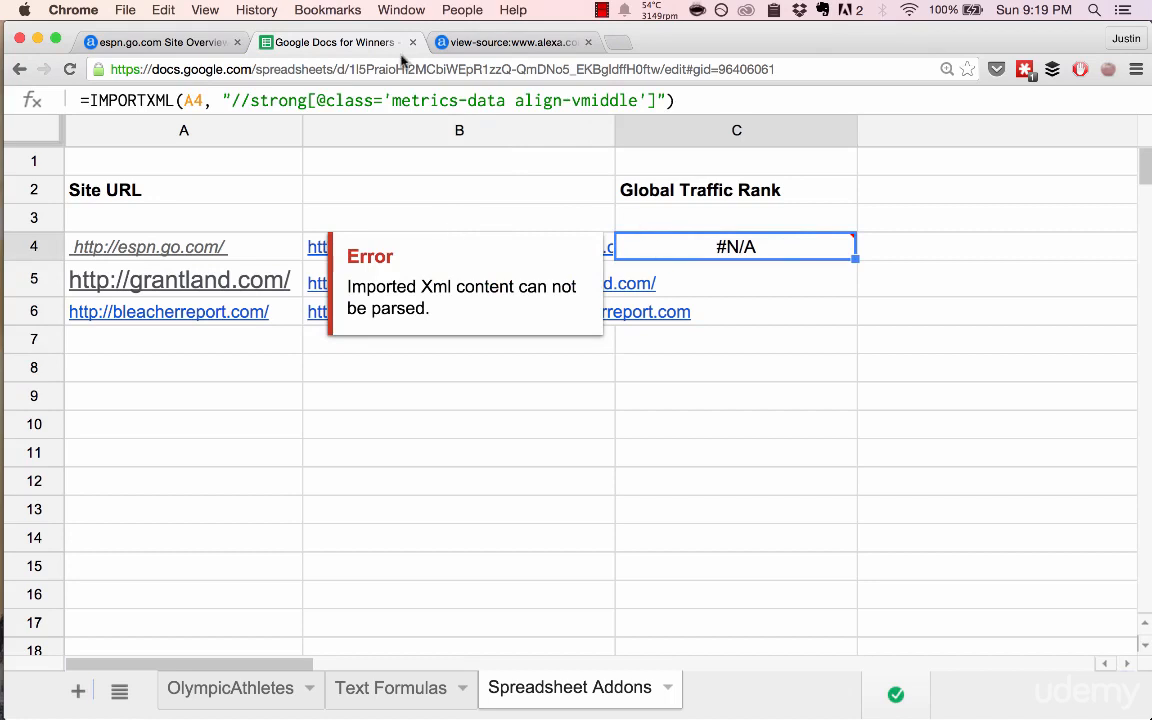
pyautogui.click(176, 100)
pyautogui.press('Return')
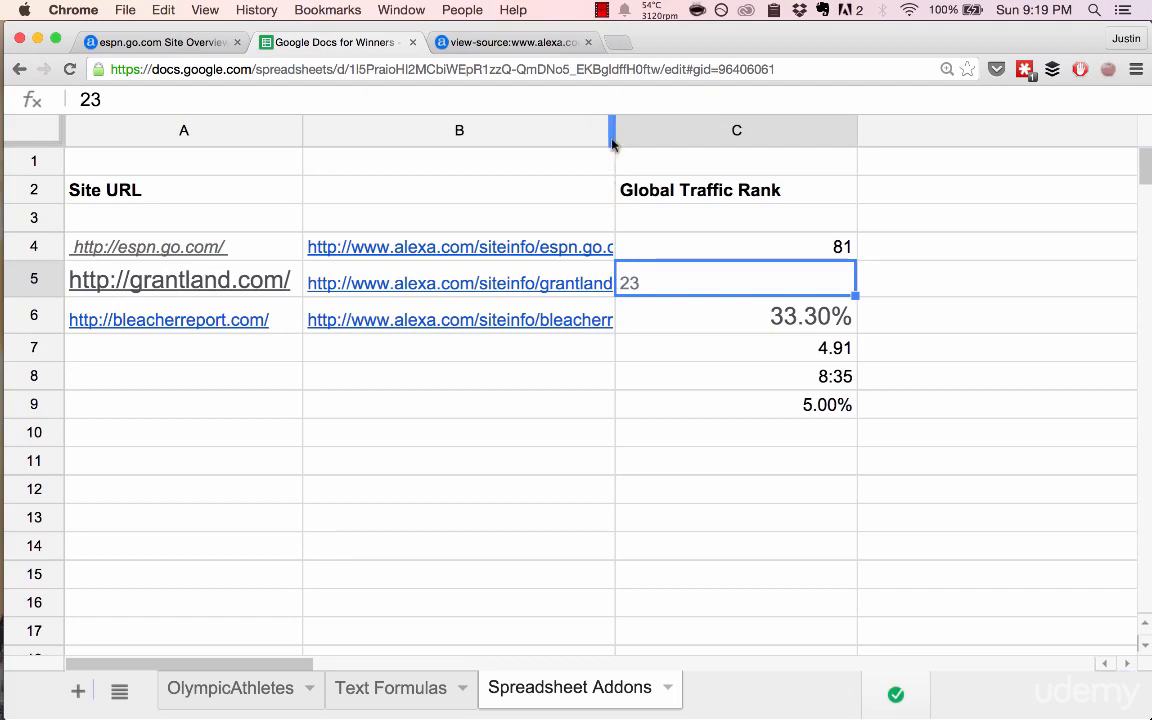
pyautogui.moveTo(614, 137); pyautogui.dragTo(672, 152)
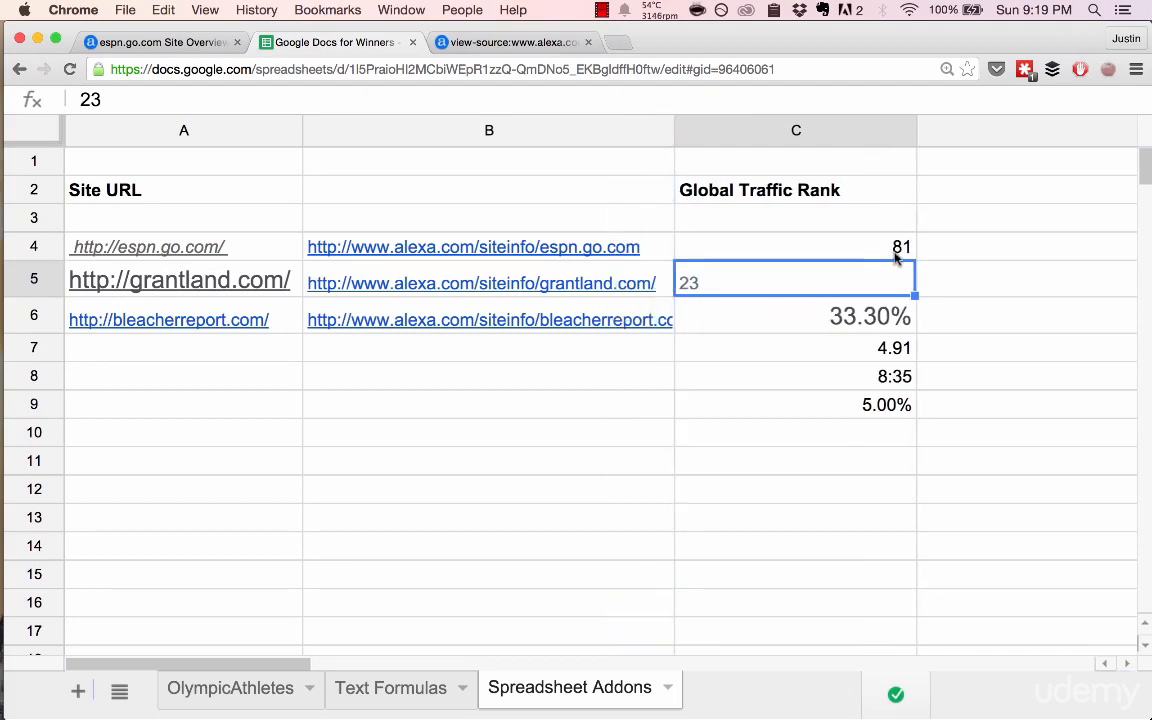
# Fill C4's IMPORTXML formula across to D4 and change the copy's URL reference to B5.
pyautogui.click(938, 254)
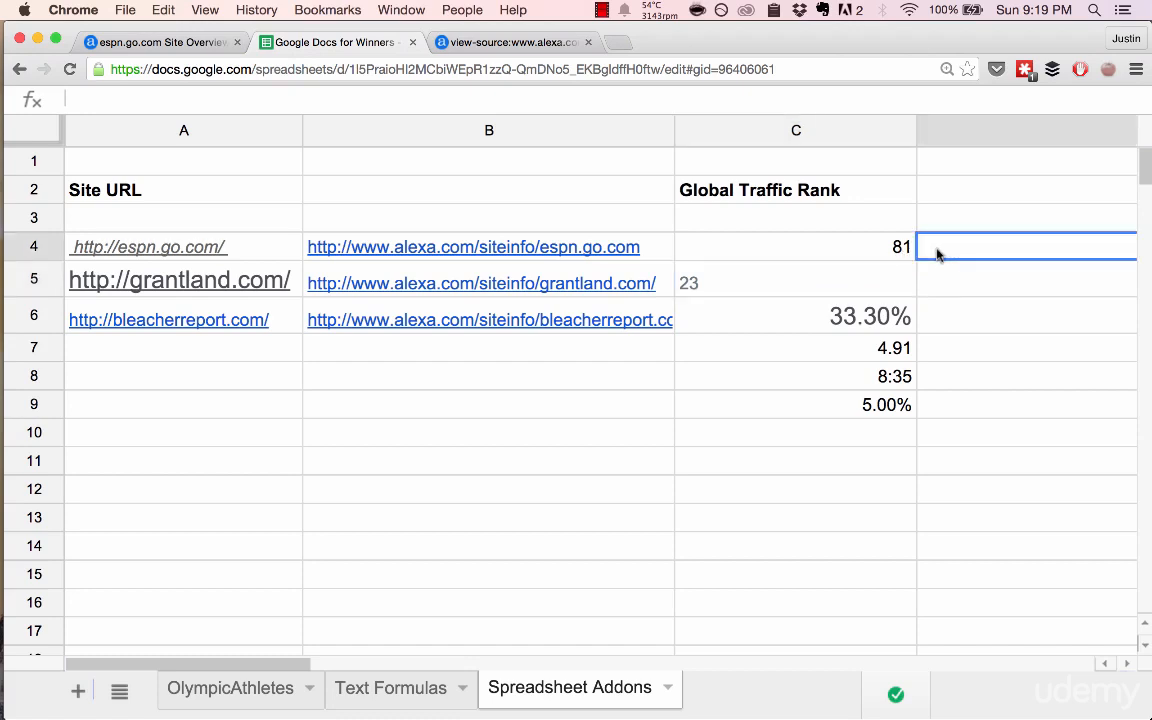
pyautogui.click(886, 257)
pyautogui.moveTo(913, 259); pyautogui.dragTo(957, 261)
pyautogui.hotkey('ctrl', 'z')
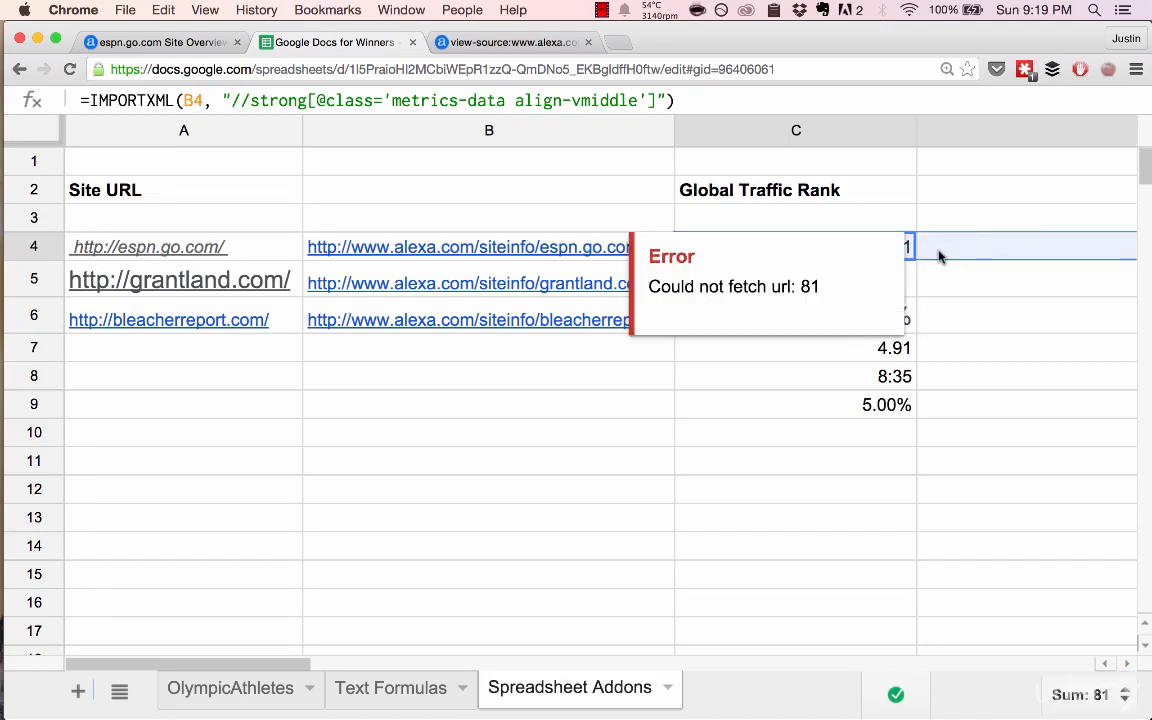
pyautogui.click(938, 256)
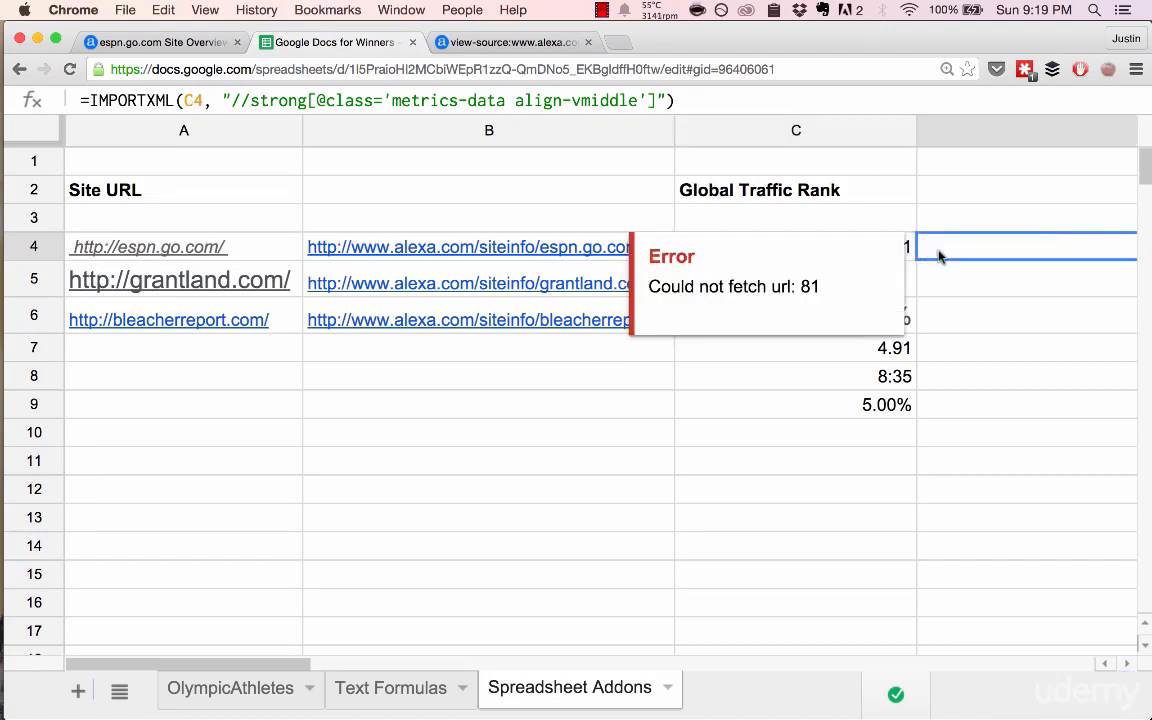
pyautogui.doubleClick(195, 100)
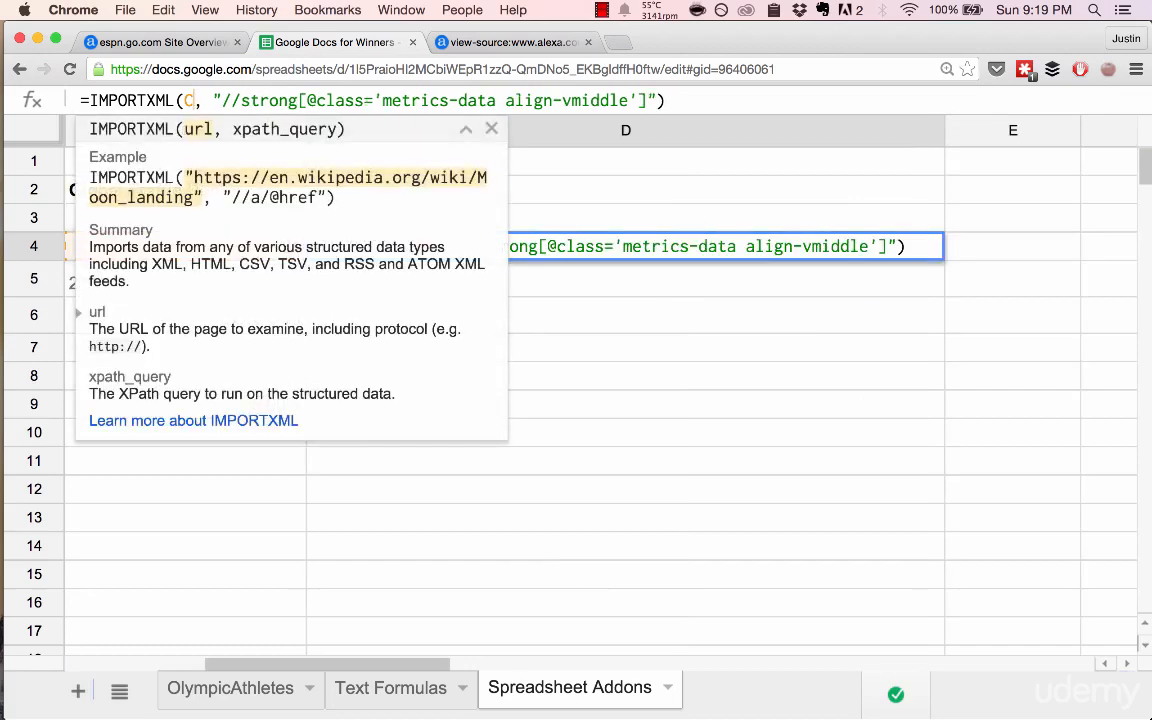
pyautogui.write('b5')
pyautogui.press('Return')
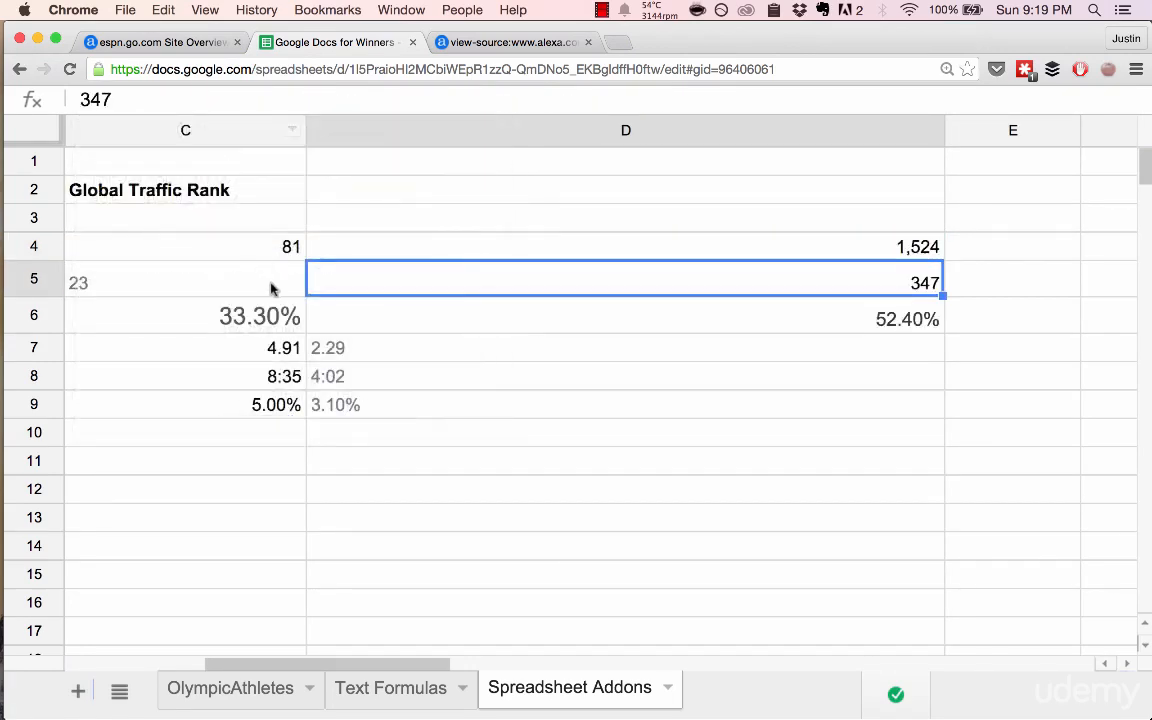
# Narrow column D to bring its imported values closer to those in column C.
pyautogui.hscroll(-5, 553, 309)
pyautogui.hscroll(3, 782, 274)
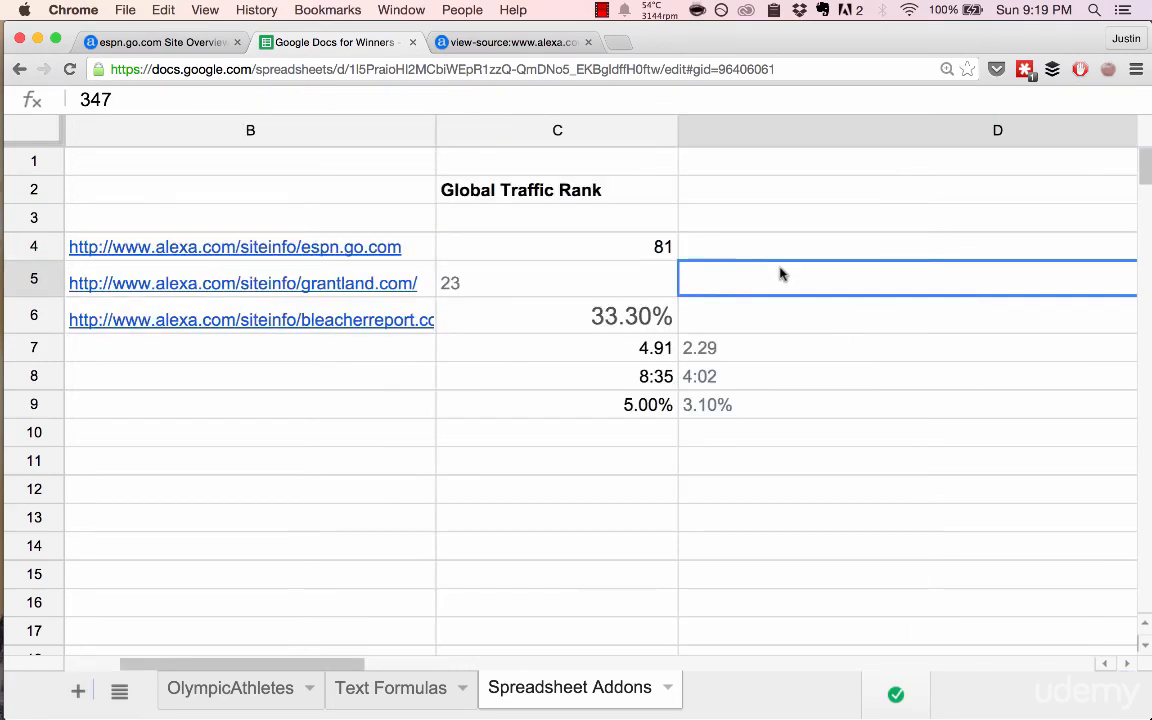
pyautogui.hscroll(-3, 782, 274)
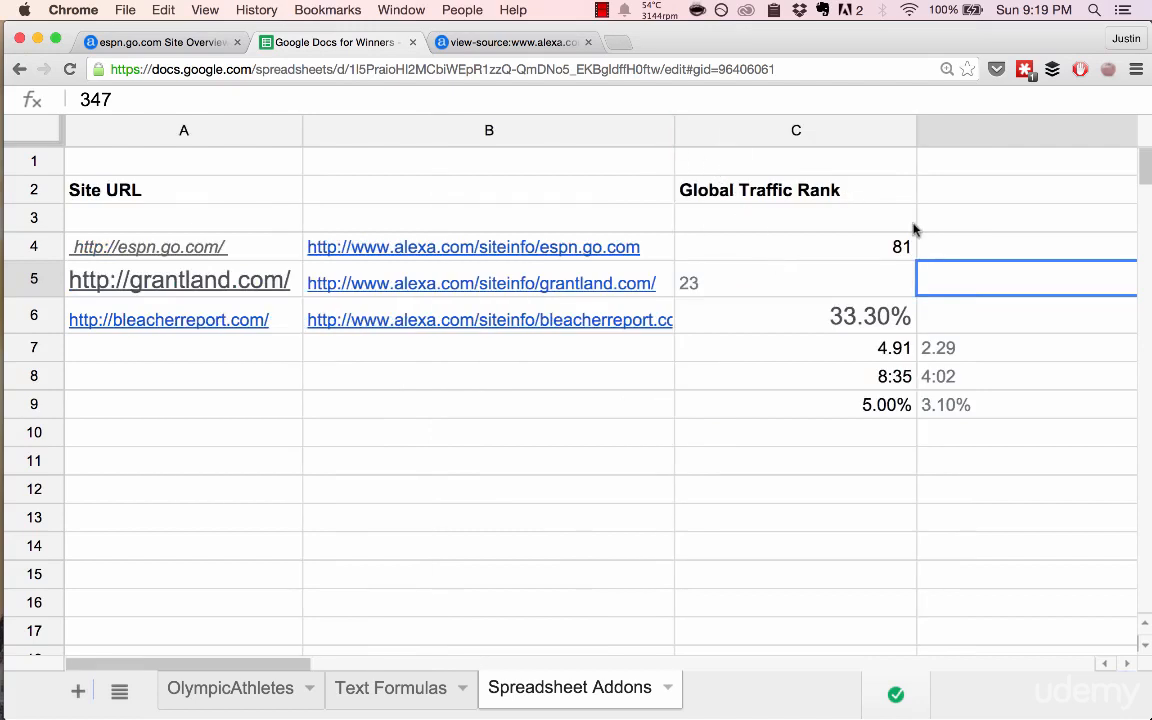
pyautogui.hscroll(4, 913, 228)
pyautogui.moveTo(943, 143); pyautogui.dragTo(499, 137)
# Fill D4's IMPORTXML formula across to E4 and change the copy's URL reference to B6.
pyautogui.click(489, 254)
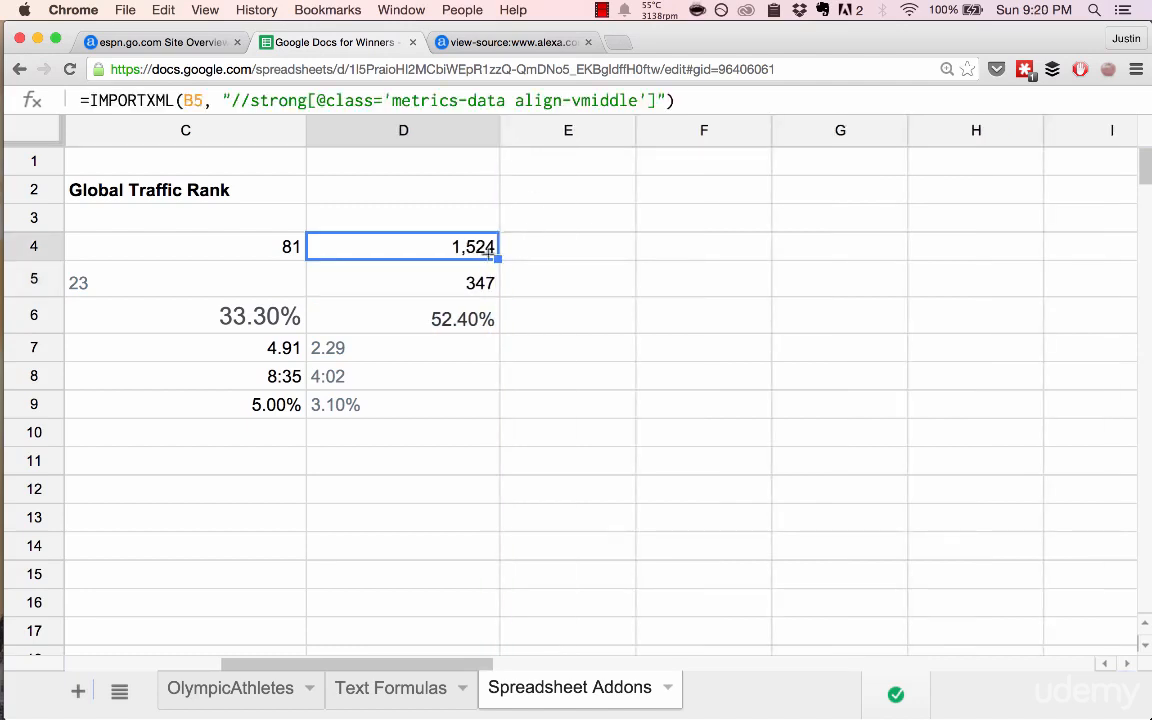
pyautogui.moveTo(569, 247); pyautogui.dragTo(569, 247)
pyautogui.click(560, 251)
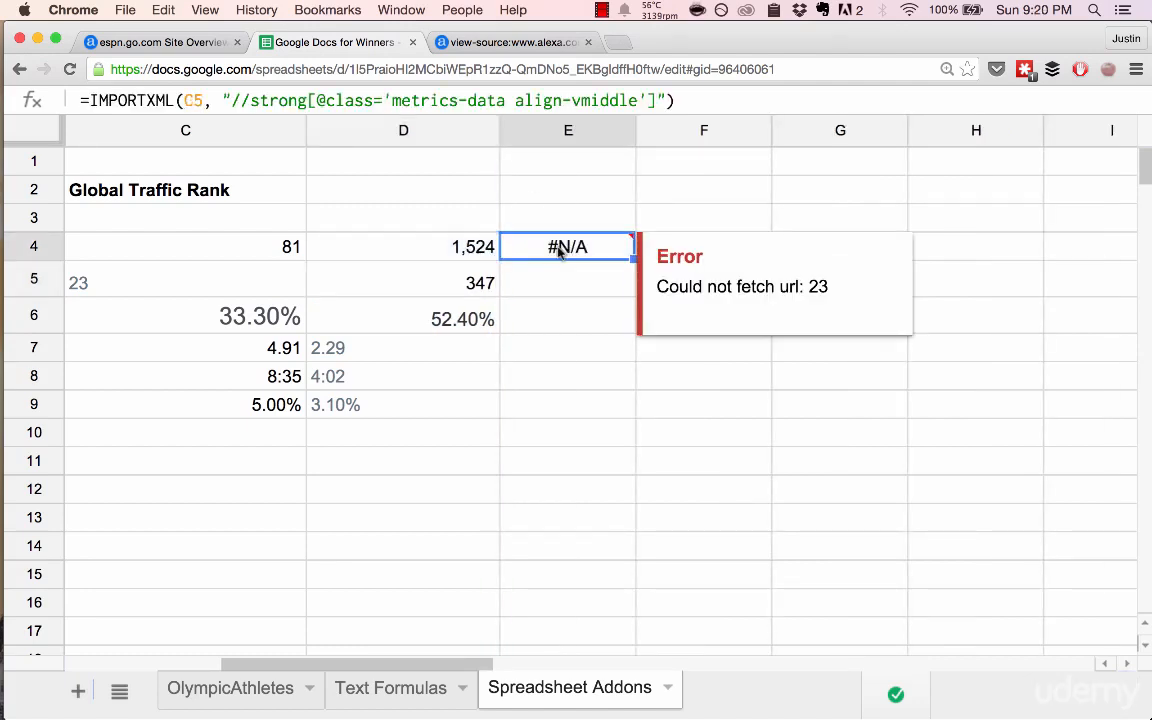
pyautogui.click(200, 100)
pyautogui.press('BackSpace')
pyautogui.press('BackSpace')
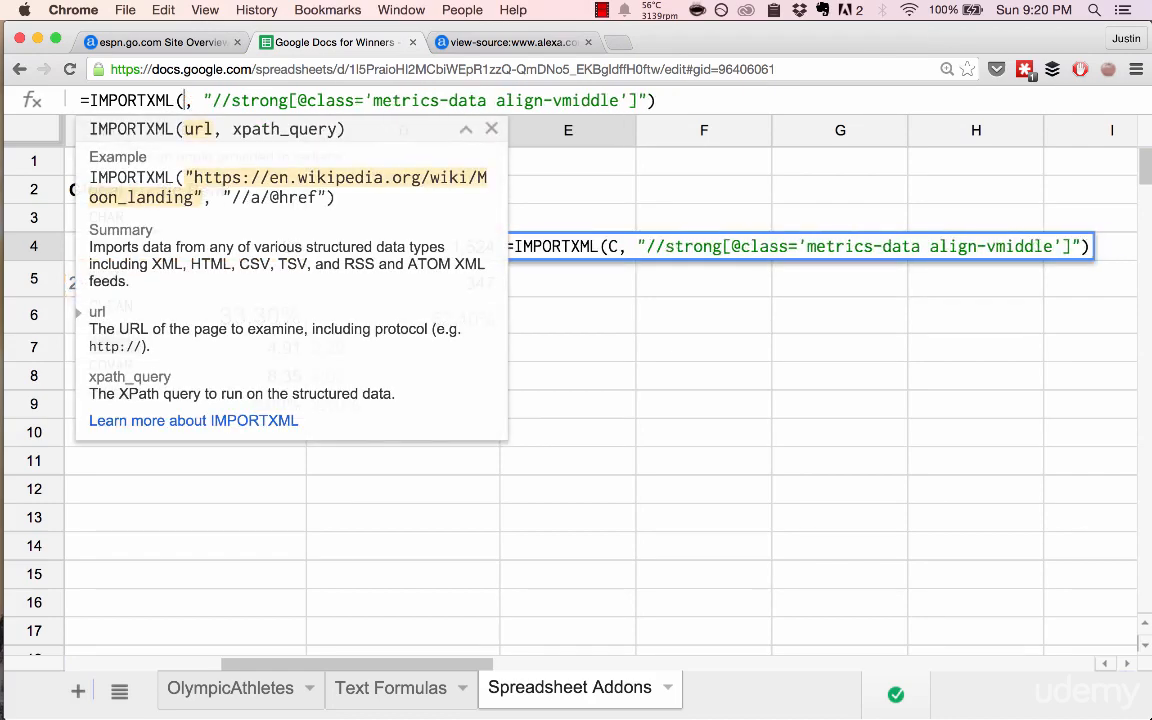
pyautogui.write('b8')
pyautogui.press('Return')
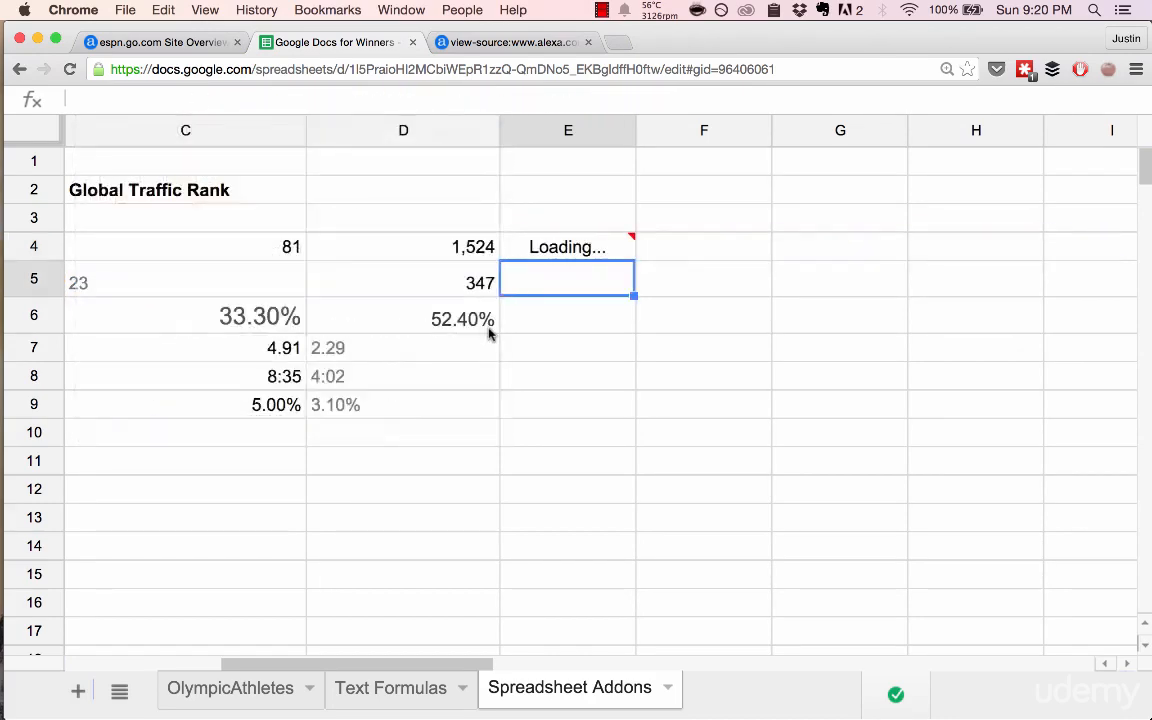
# Compare the imported ranks and formula references in C4, D4 and E4 with the Alexa addresses in column B.
pyautogui.hscroll(-6, 575, 322)
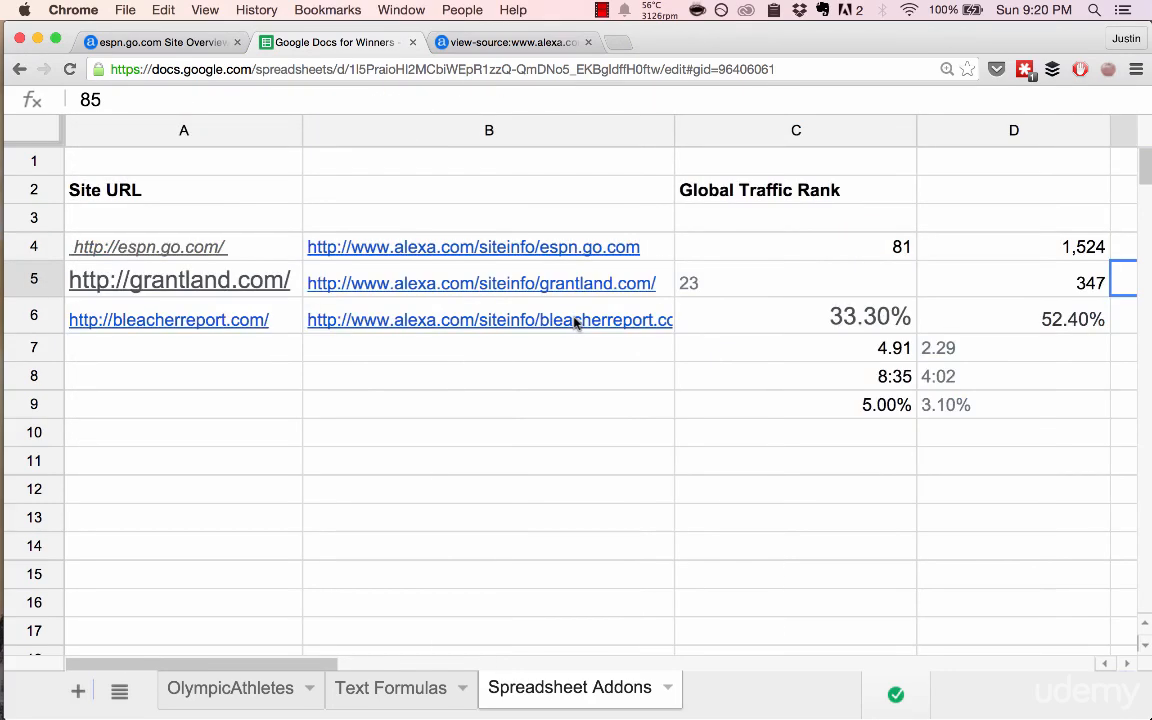
pyautogui.hscroll(6, 575, 322)
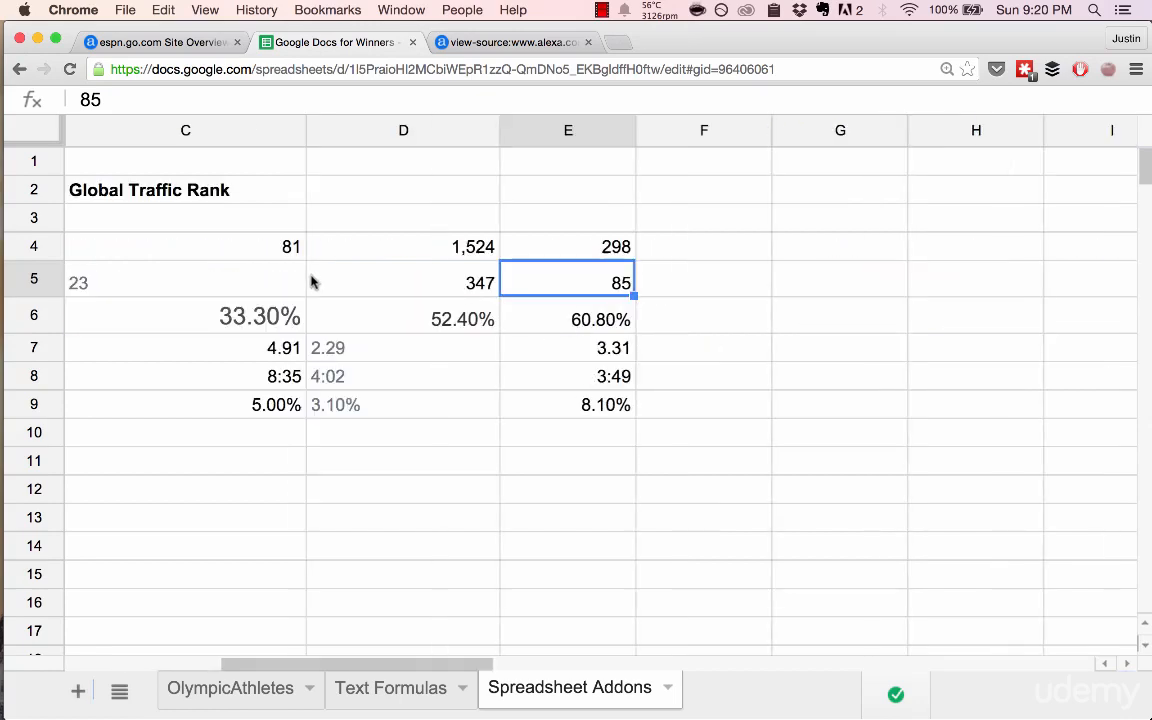
pyautogui.hscroll(-6, 311, 280)
pyautogui.hscroll(6, 499, 296)
pyautogui.click(598, 250)
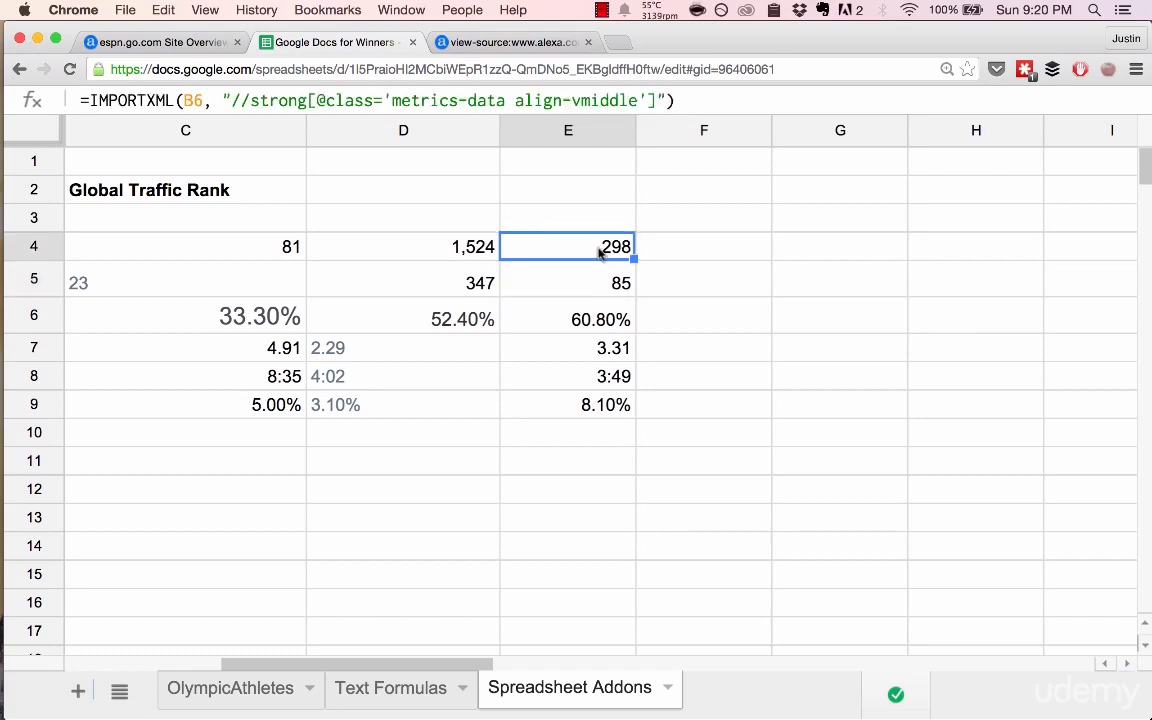
pyautogui.press('Left')
pyautogui.press('Left')
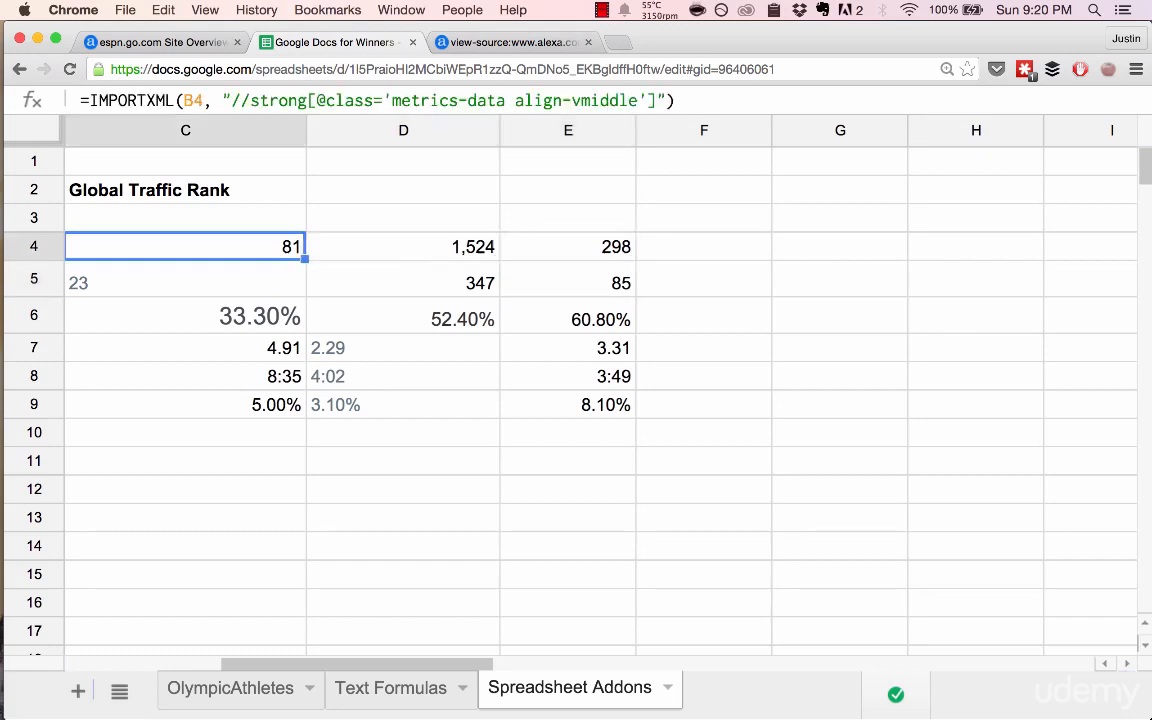
pyautogui.press('Right')
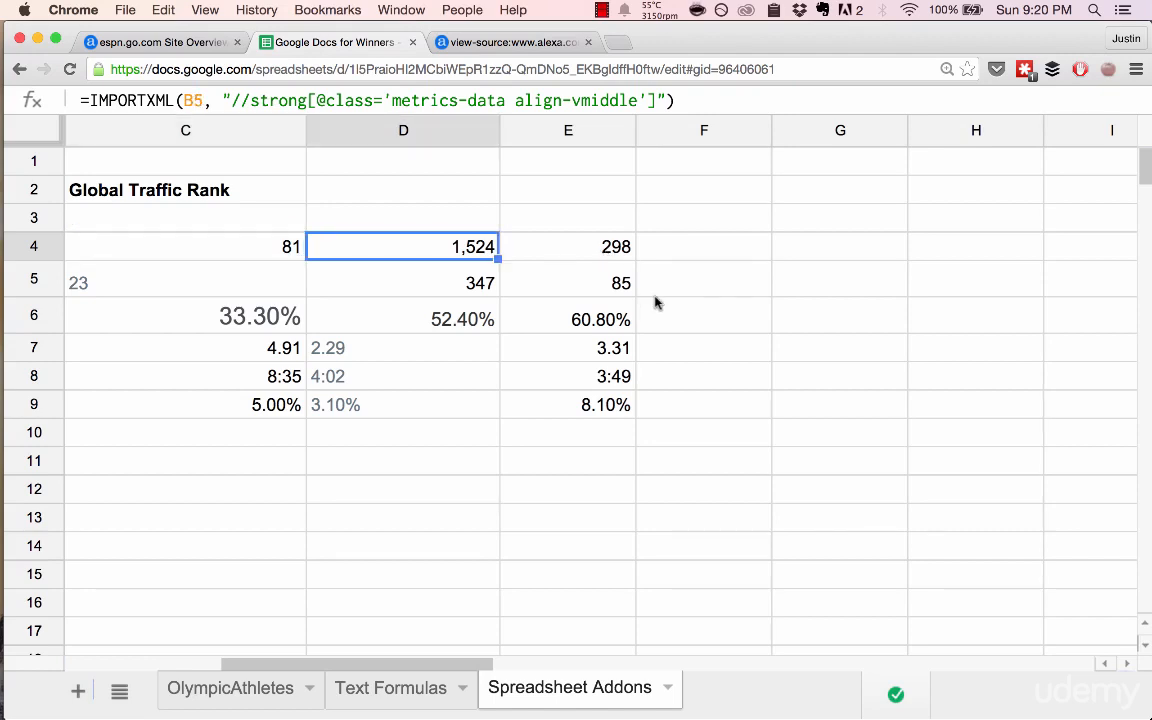
pyautogui.hscroll(-5, 655, 303)
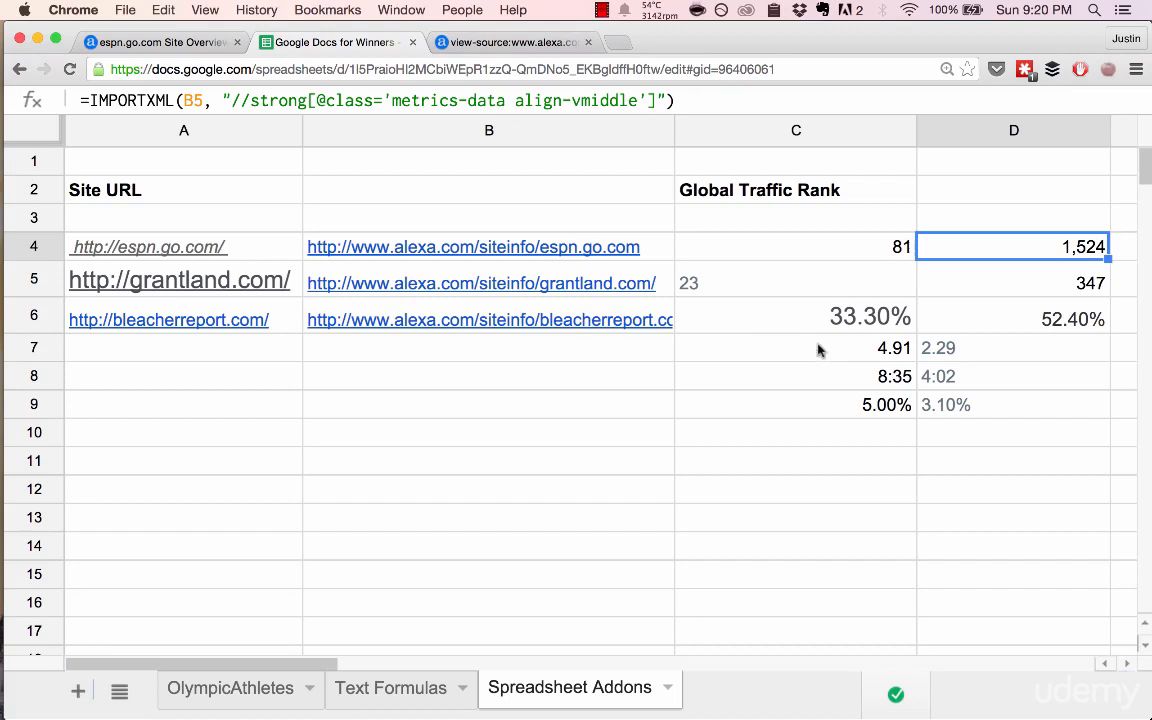
# Close the browser page showing the Alexa page's source code.
pyautogui.click(588, 42)
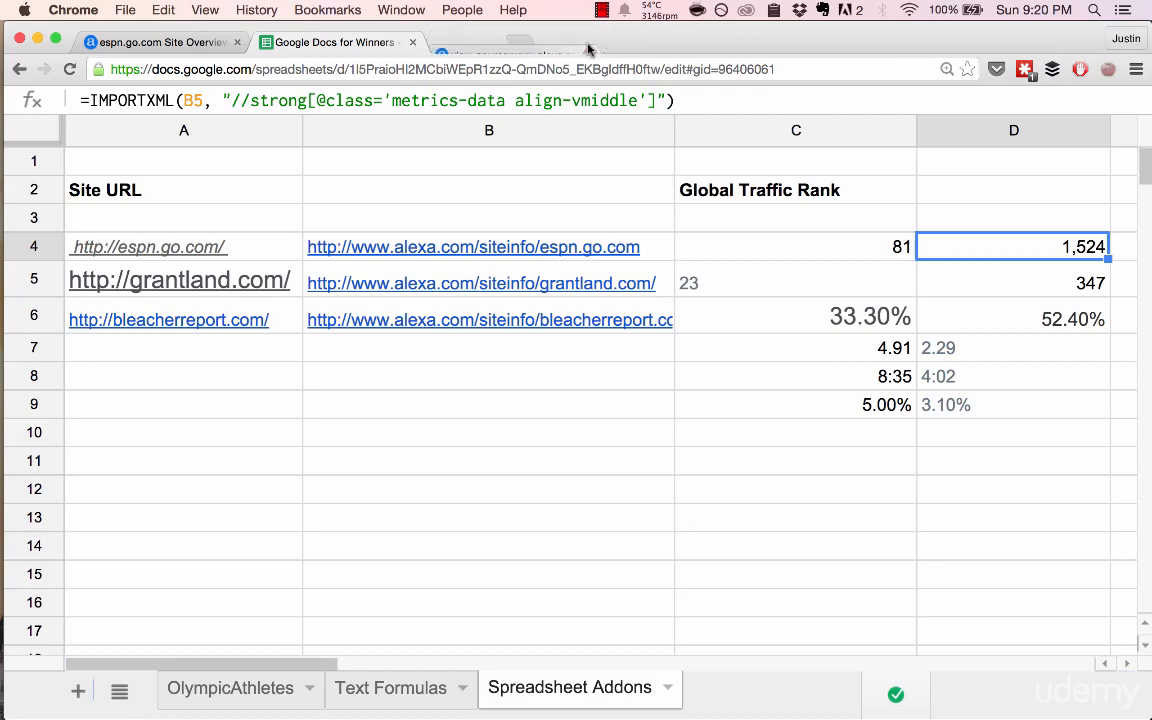